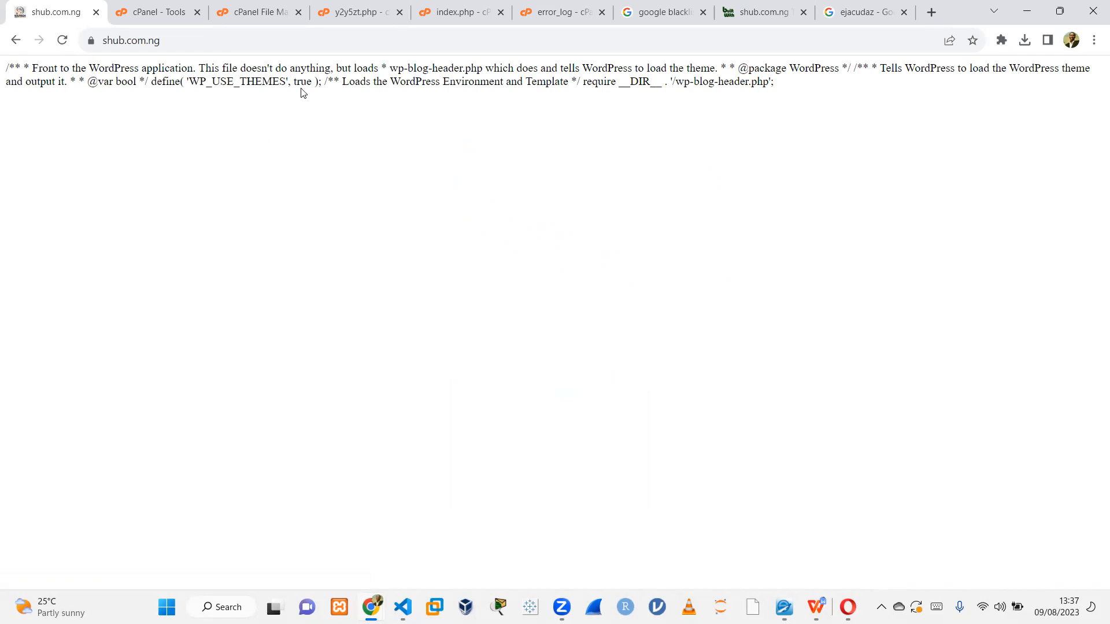
Copy the full contents of the clean WordPress index.php from the local copy open in the code editor.
left_click(453, 6)
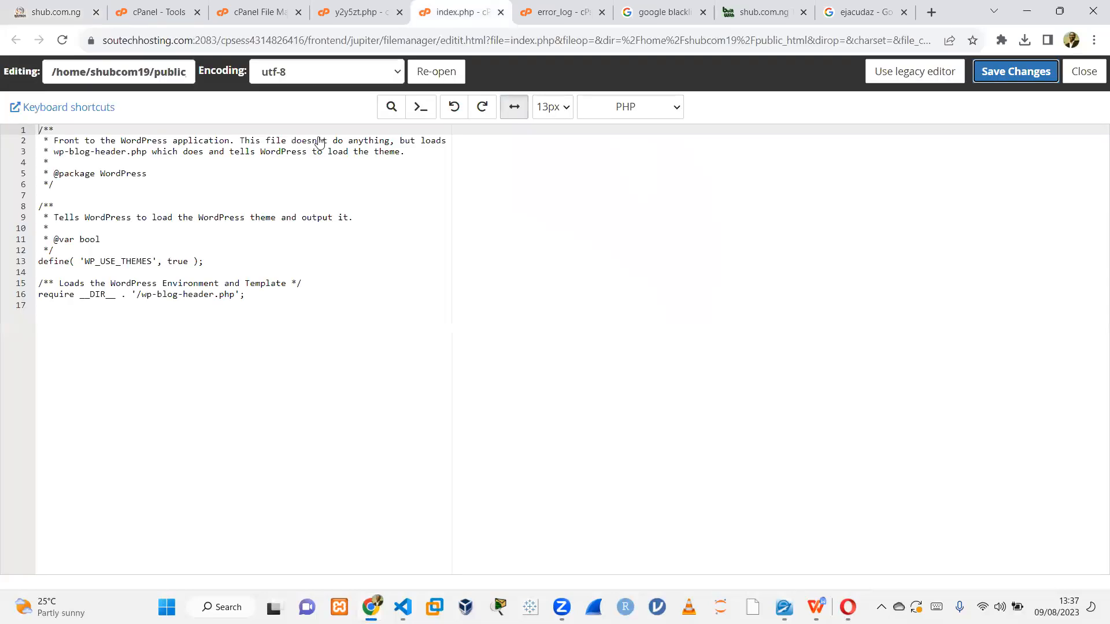
left_click(104, 249)
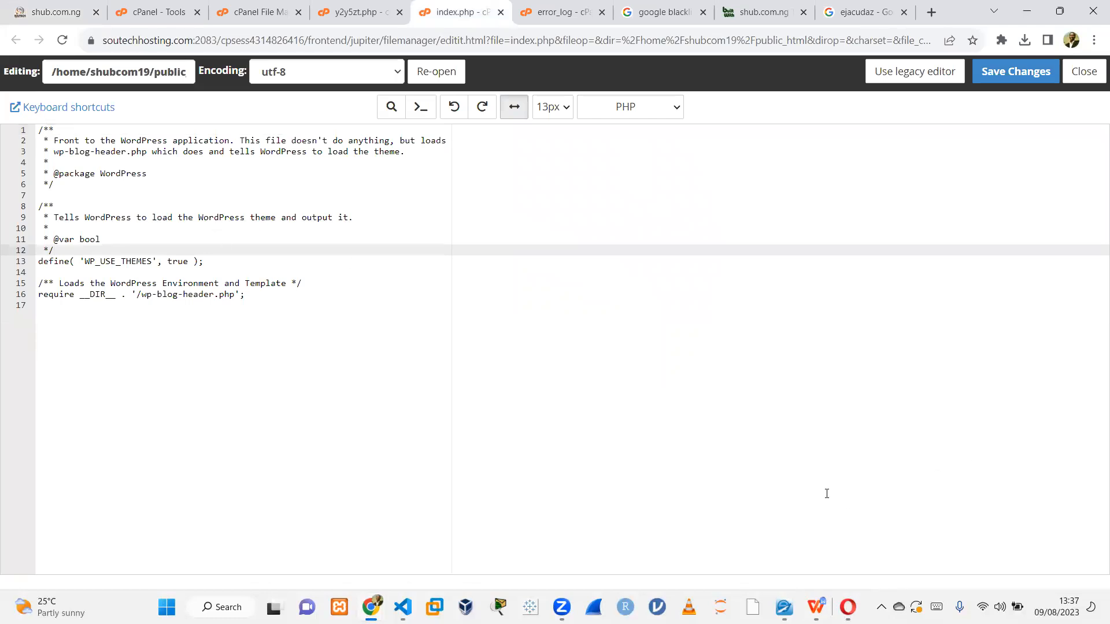
left_click(403, 607)
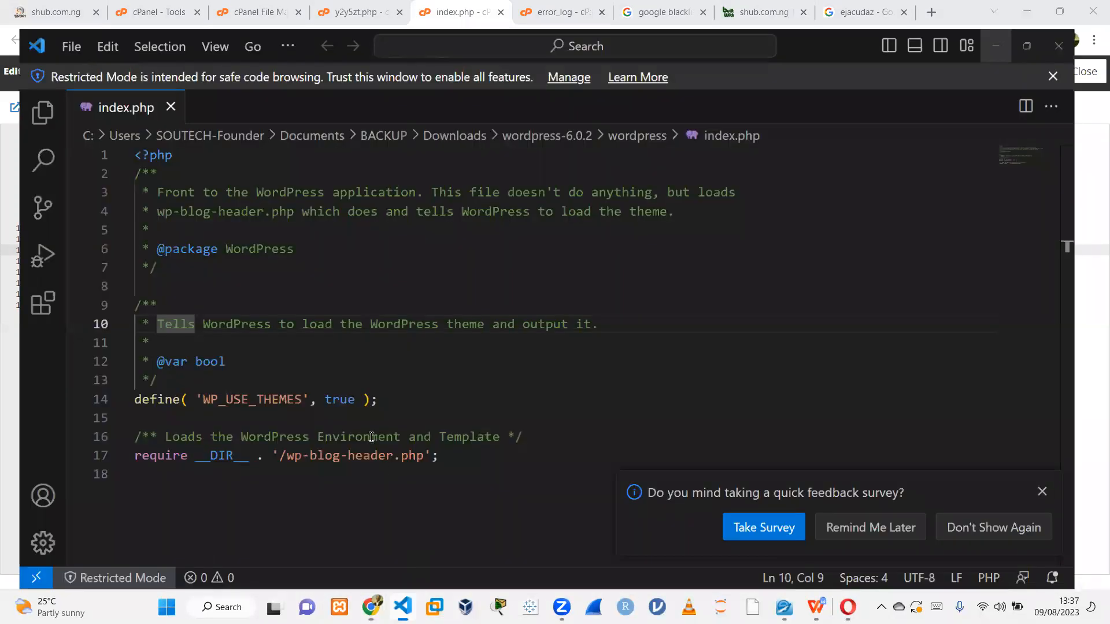
left_click_drag(473, 452, 151, 287)
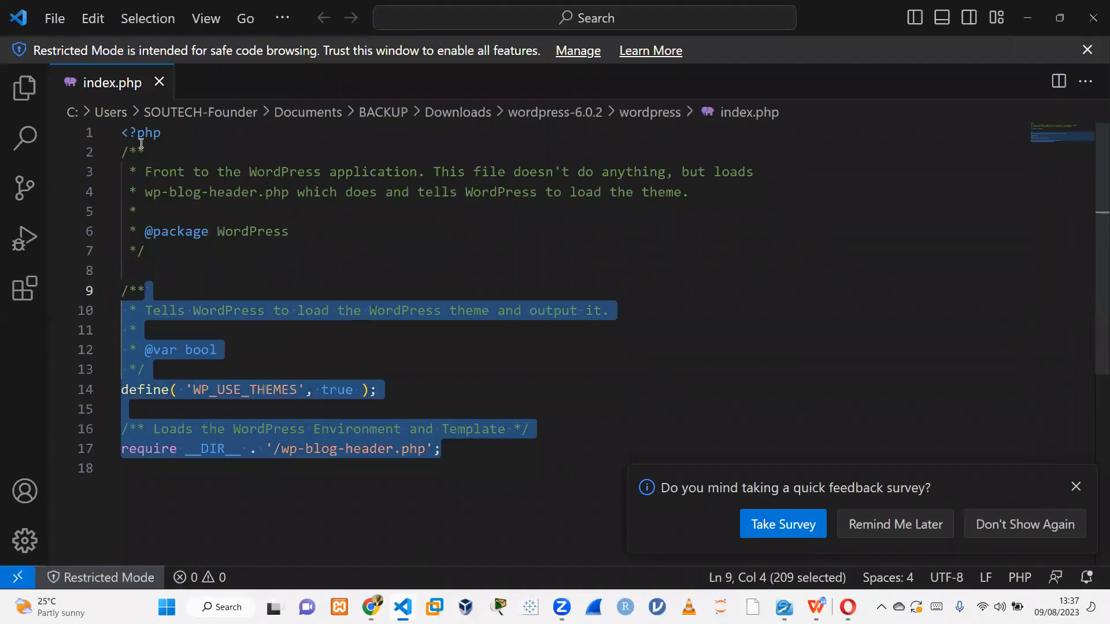
left_click_drag(144, 148, 142, 142)
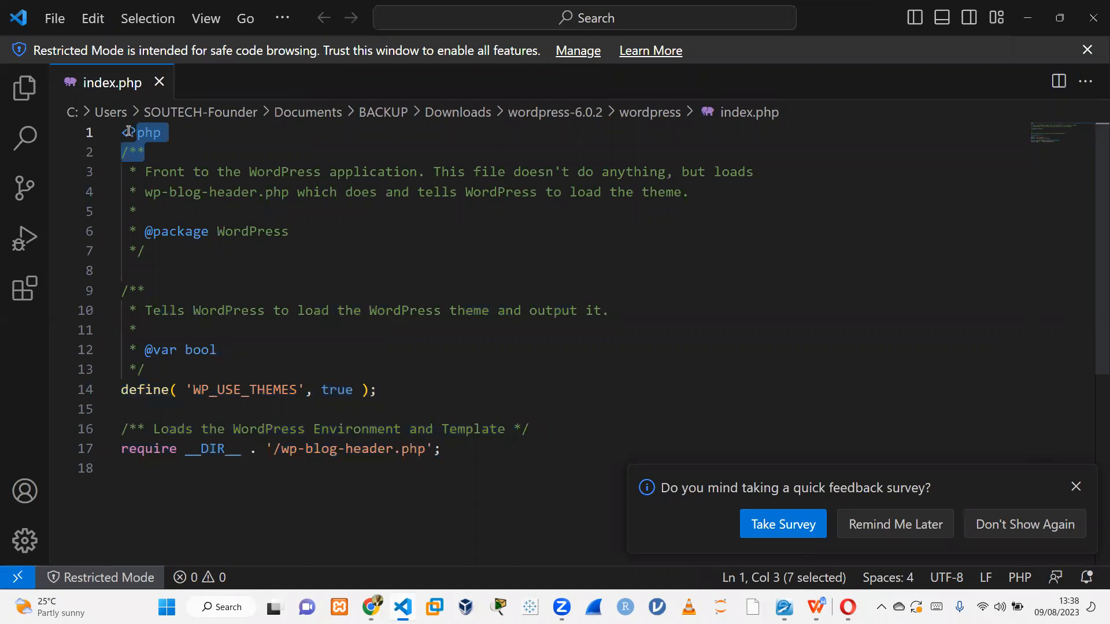
left_click(123, 132)
key("ctrl+End")
key("ctrl+shift+Home")
key("ctrl+c")
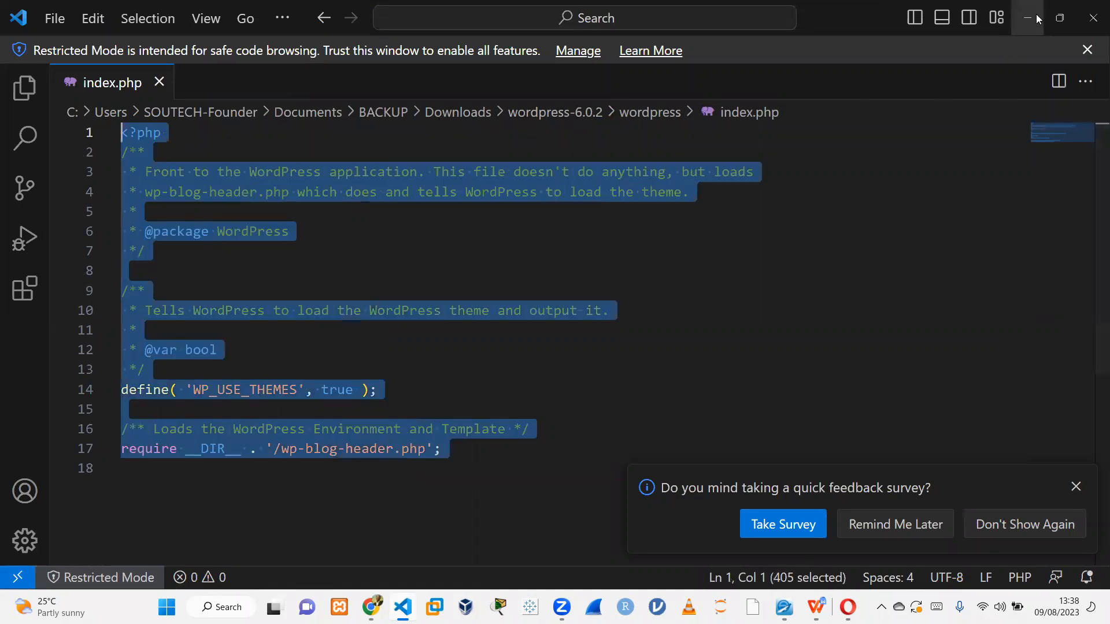
key("alt+Tab")
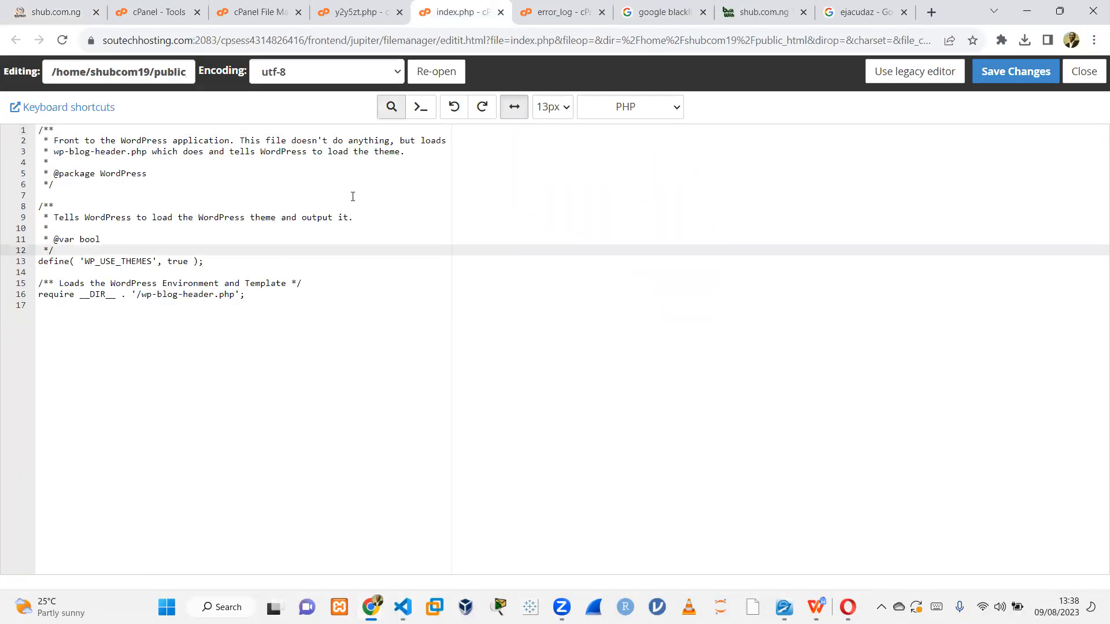
Replace the server's index.php code with the copied clean code and save the changes.
key("ctrl+a")
key("ctrl+v")
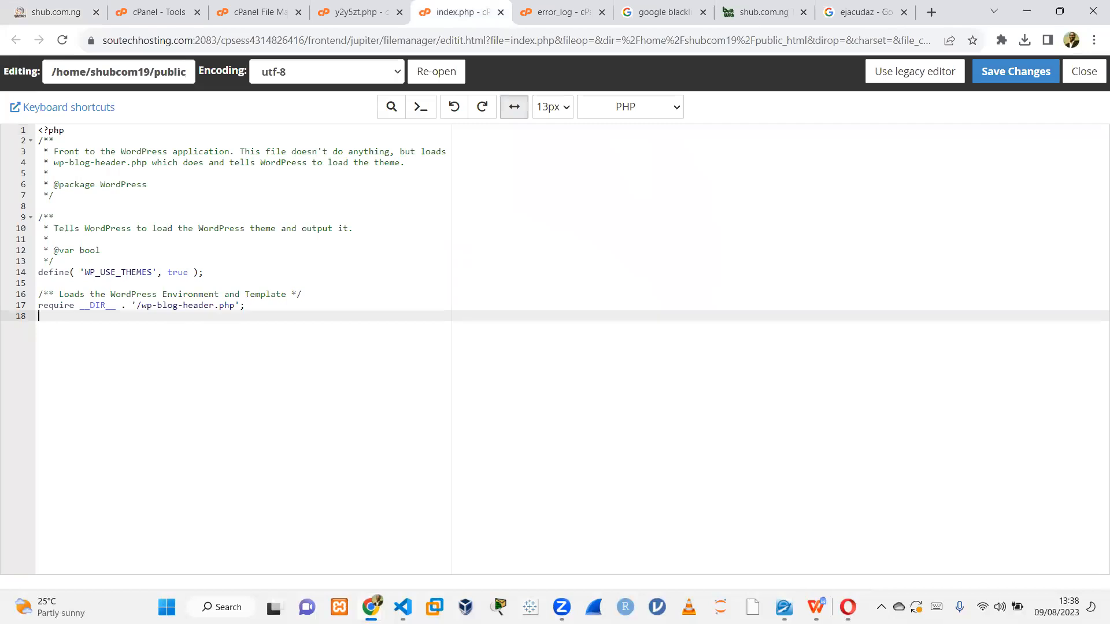
mouse_move(370, 607)
left_click(1011, 74)
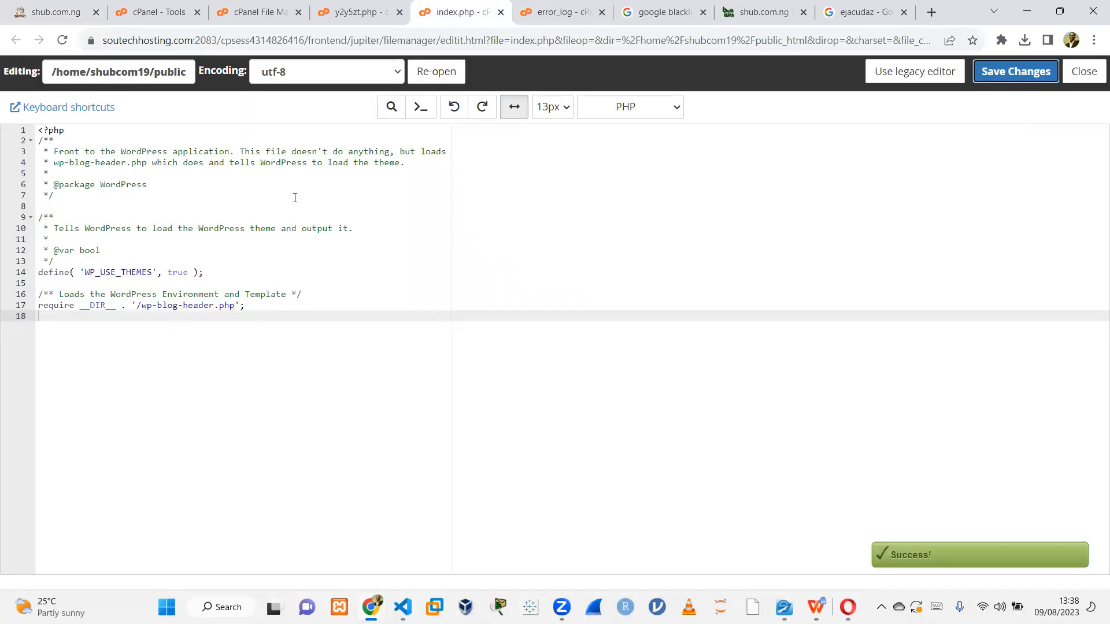
Reload the site's homepage and scroll through it to check that it renders.
left_click(58, 21)
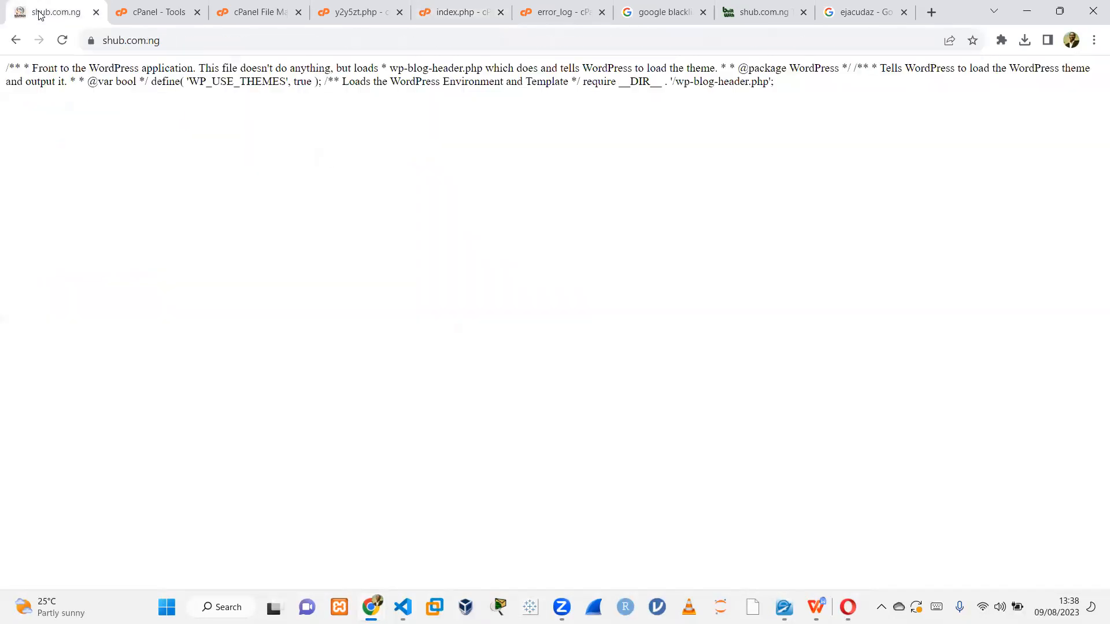
left_click(63, 42)
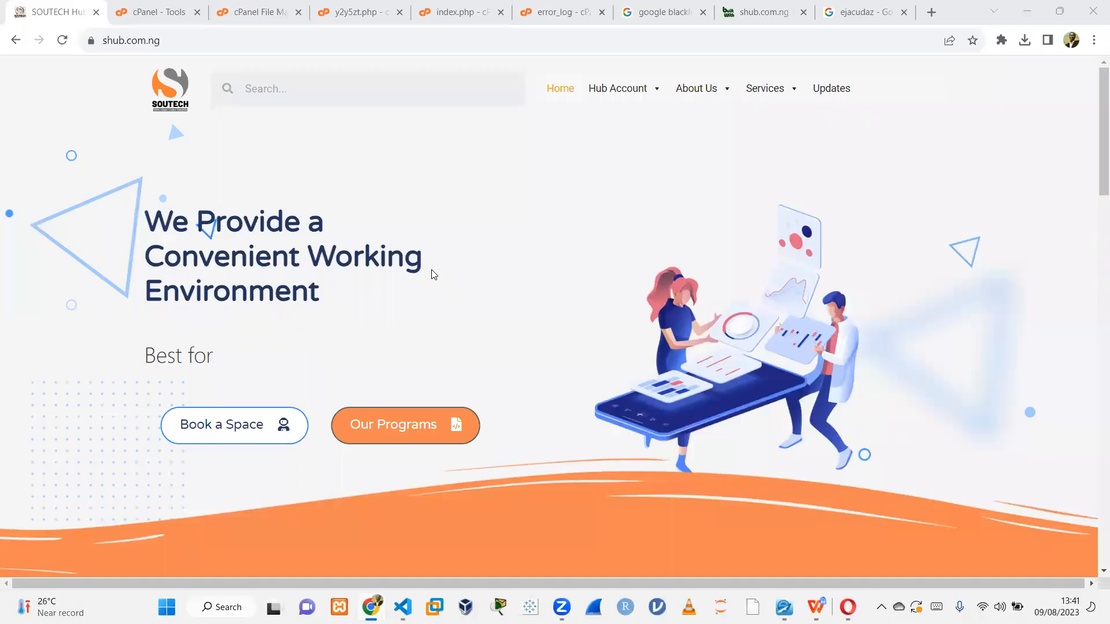
scroll(428, 266, "down", 5)
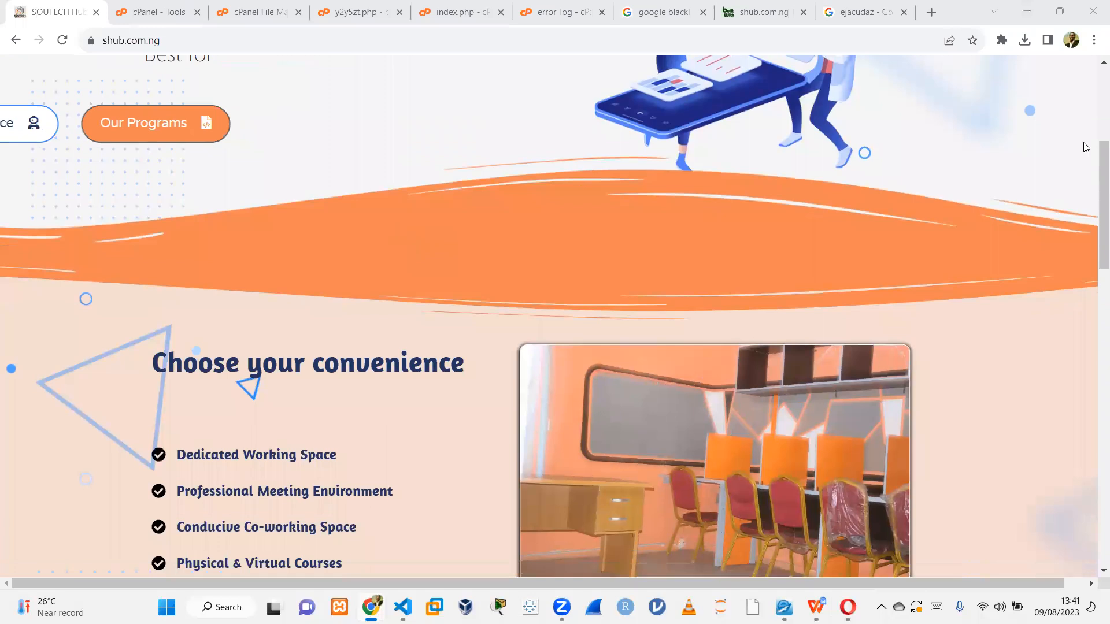
key("F5")
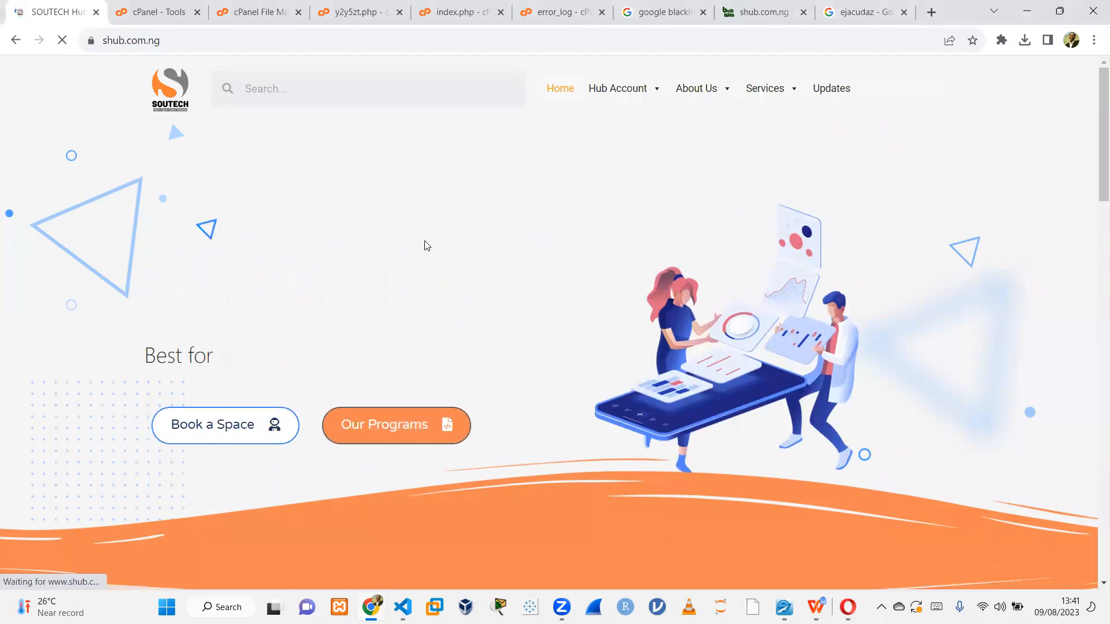
left_click_drag(1094, 179, 1092, 73)
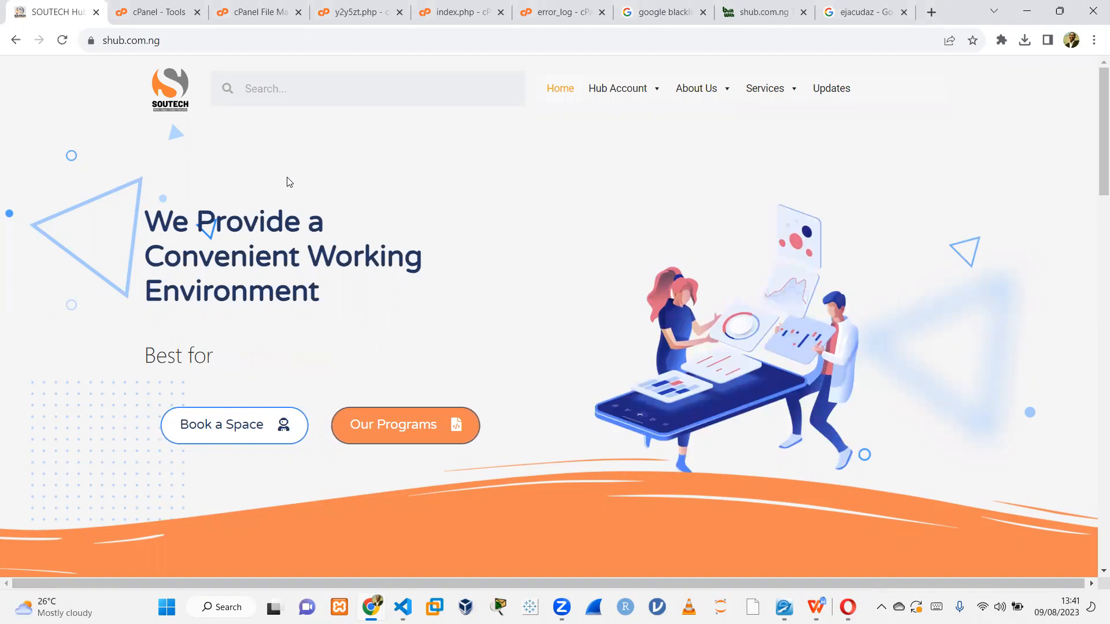
Look through the open tabs, including the suspicious y2y5zt.php file, before returning to the file manager.
left_click(567, 15)
left_click(602, 12)
left_click(455, 14)
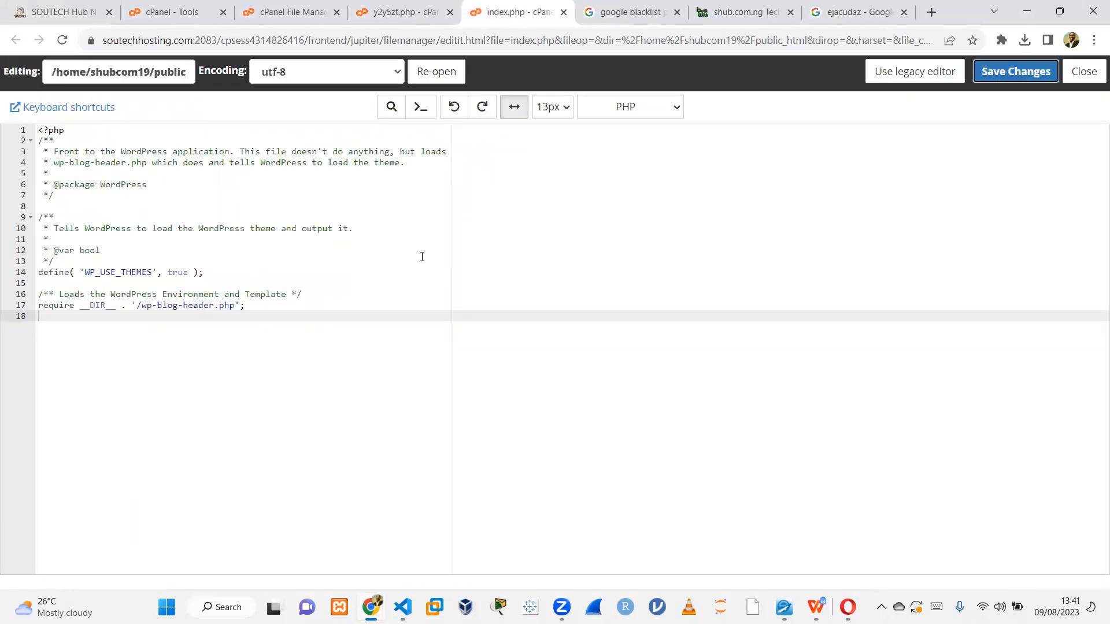
left_click(564, 12)
left_click(403, 13)
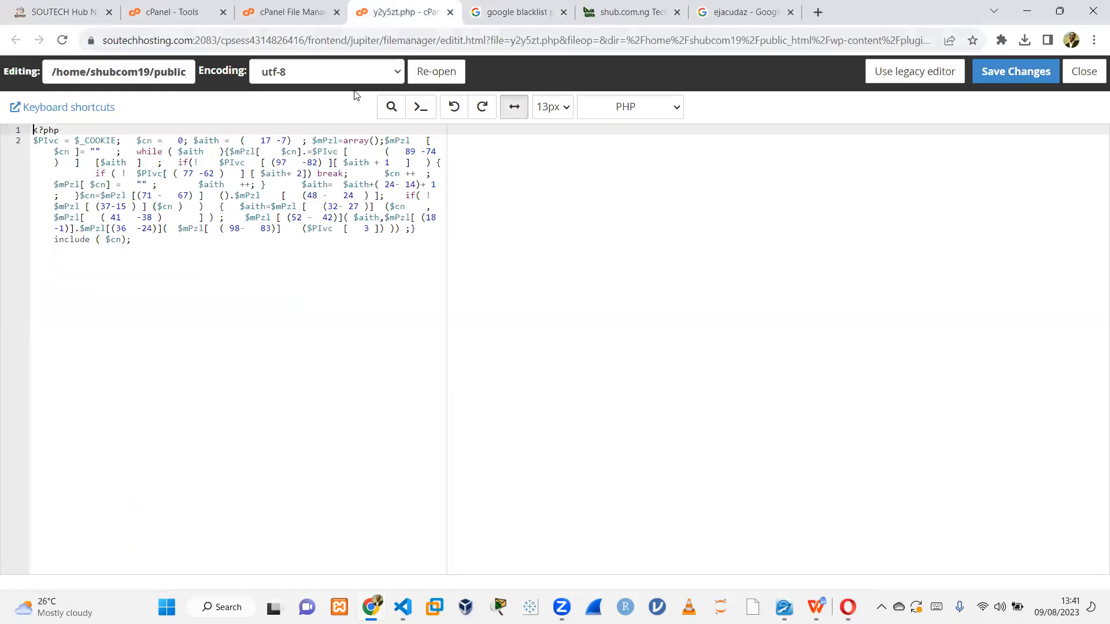
left_click(450, 12)
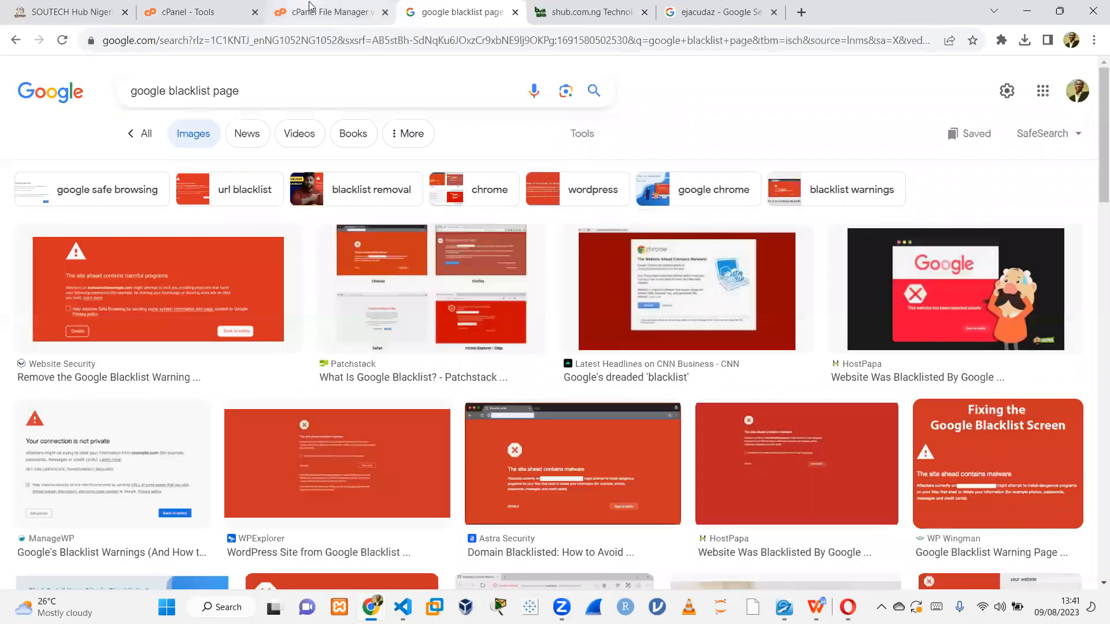
left_click(289, 12)
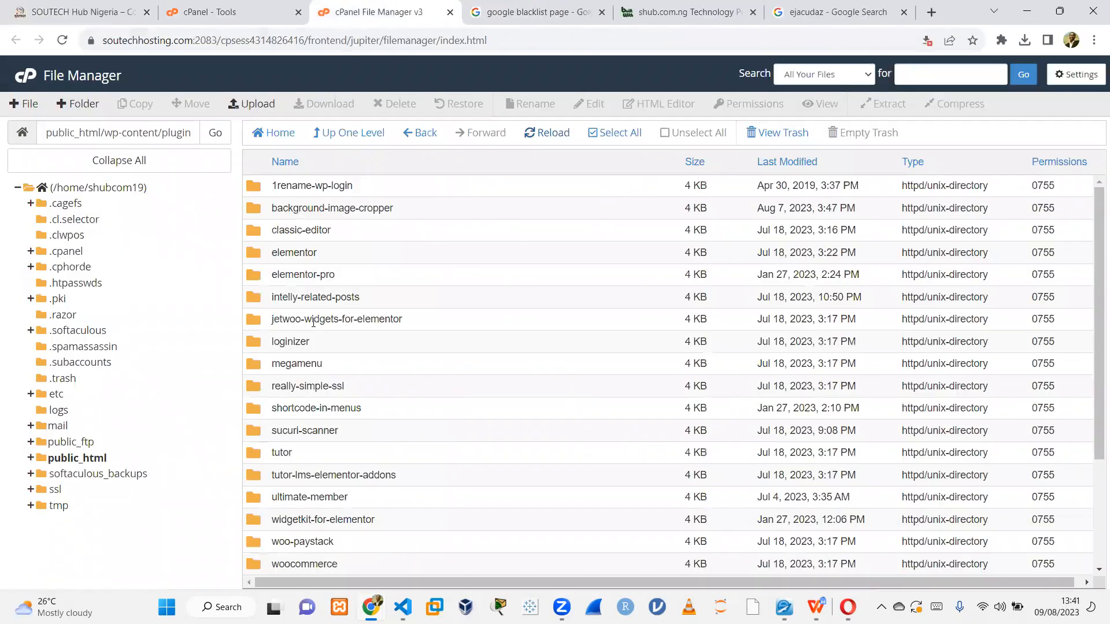
Compress the ultimate-member plugin folder into a zip archive ultimate-member.zip in the plugins directory.
left_click(535, 136)
double_click(364, 498)
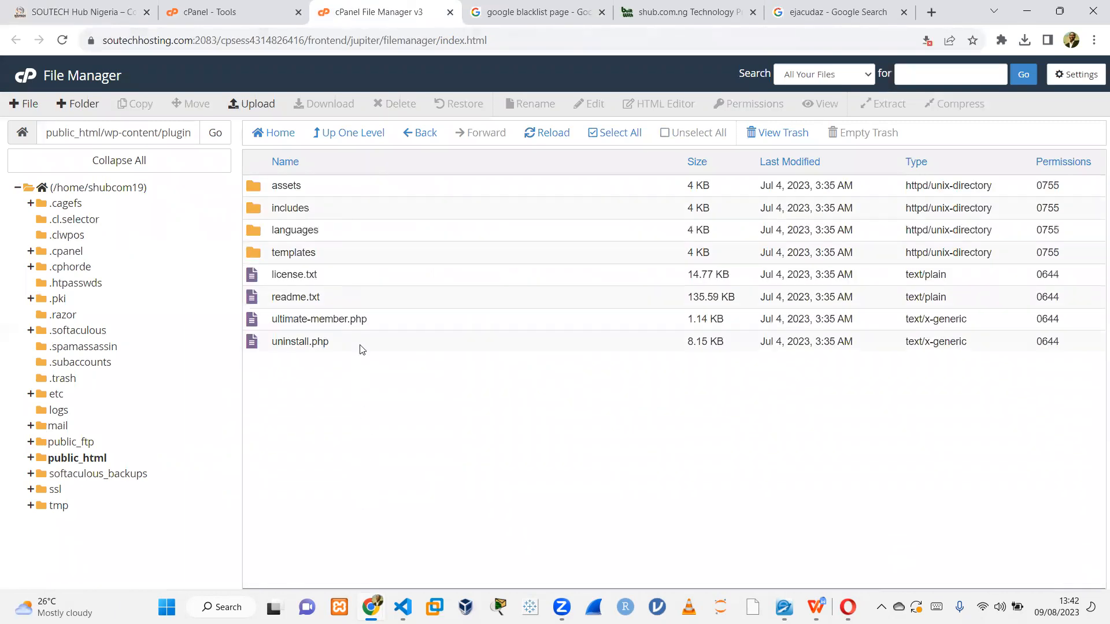
left_click(353, 132)
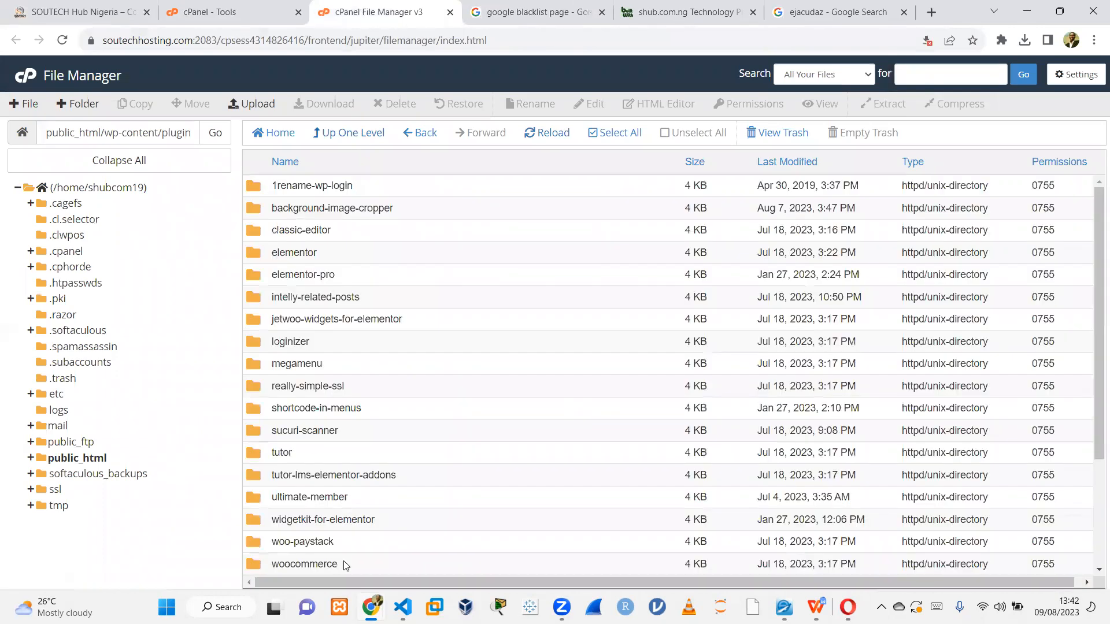
scroll(1095, 365, "down", 2)
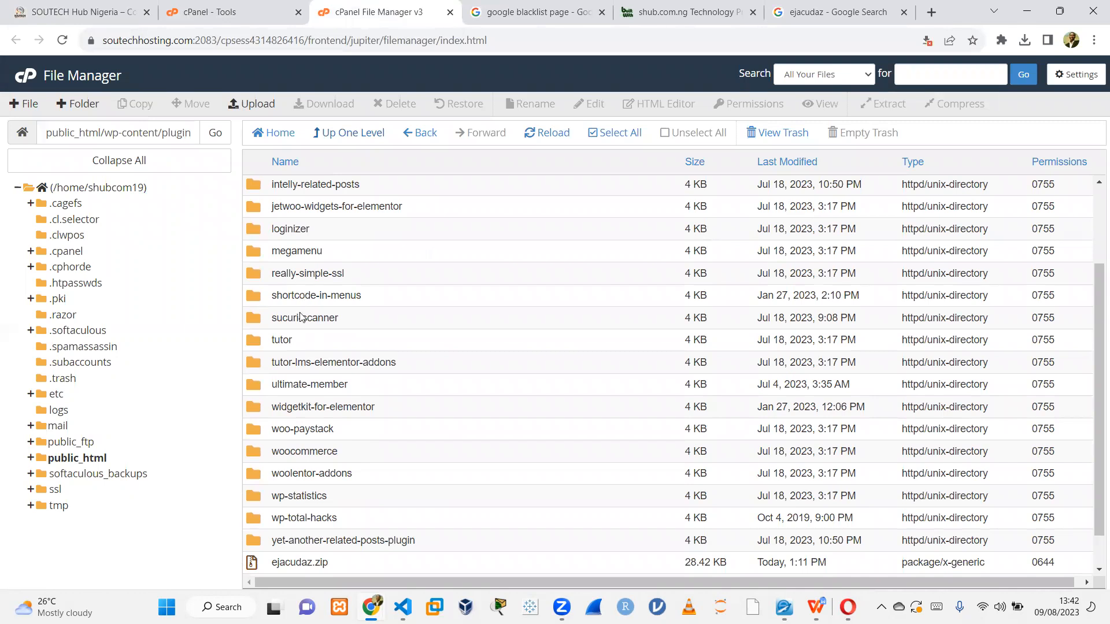
left_click(370, 388)
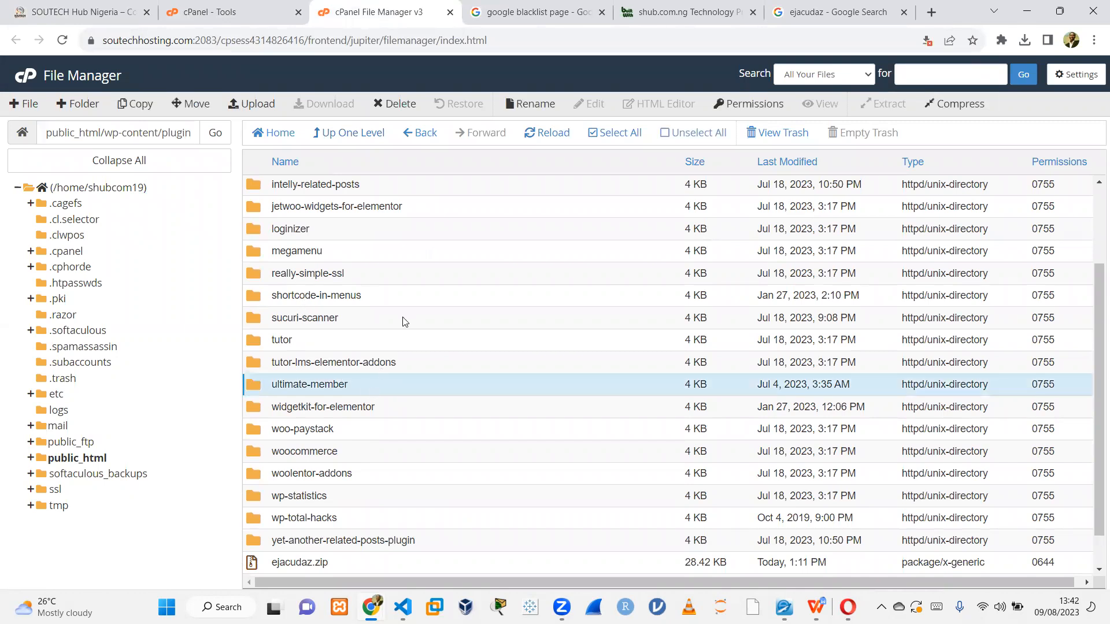
left_click(960, 104)
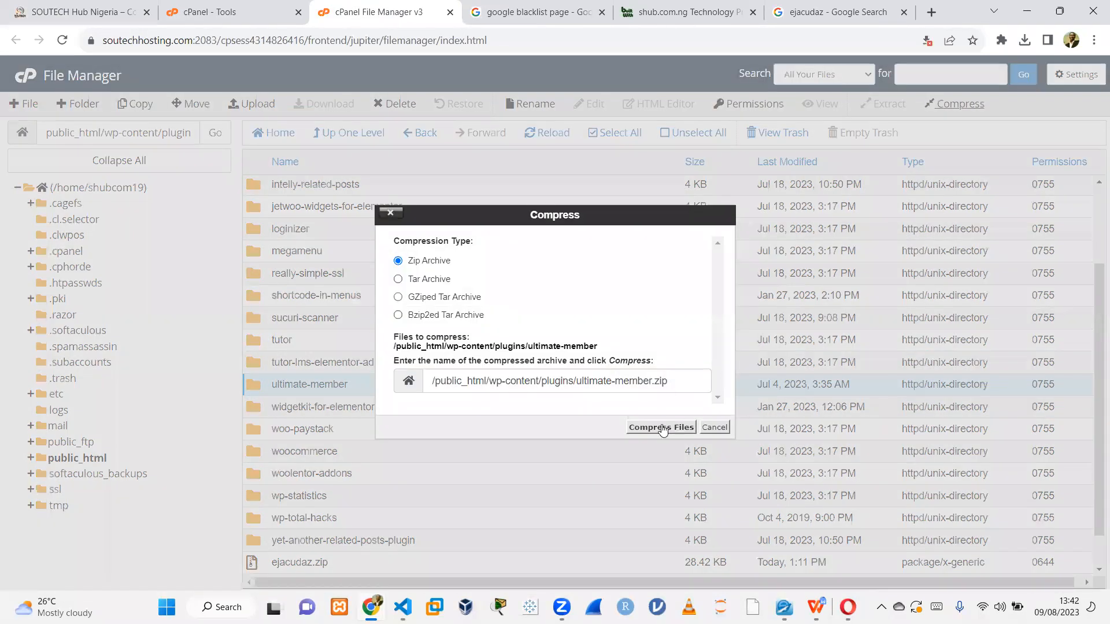
left_click(662, 428)
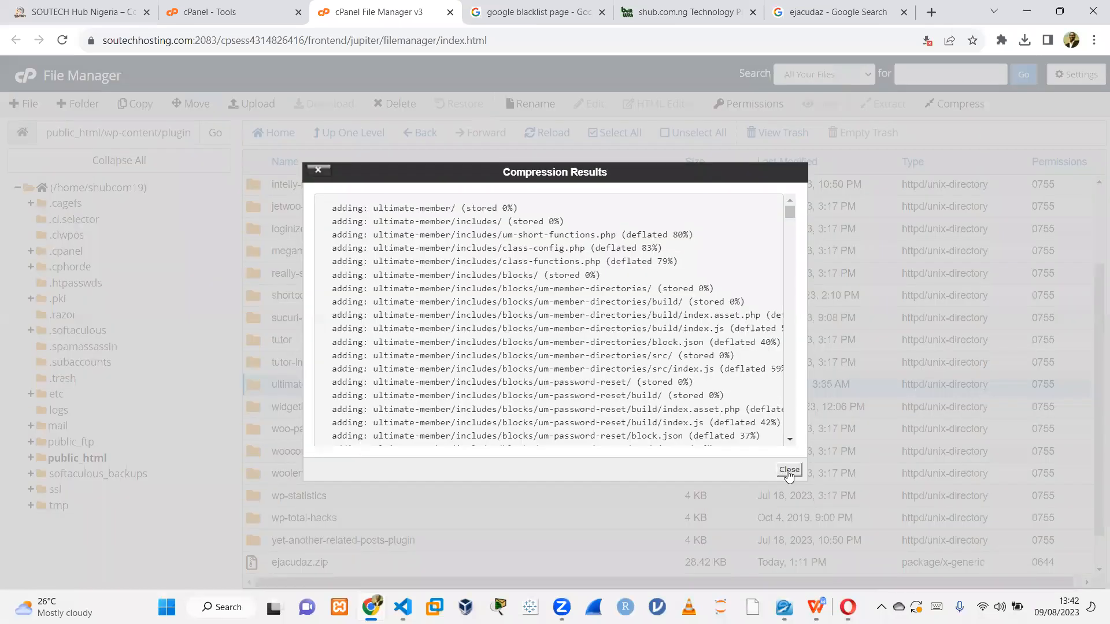
left_click(789, 470)
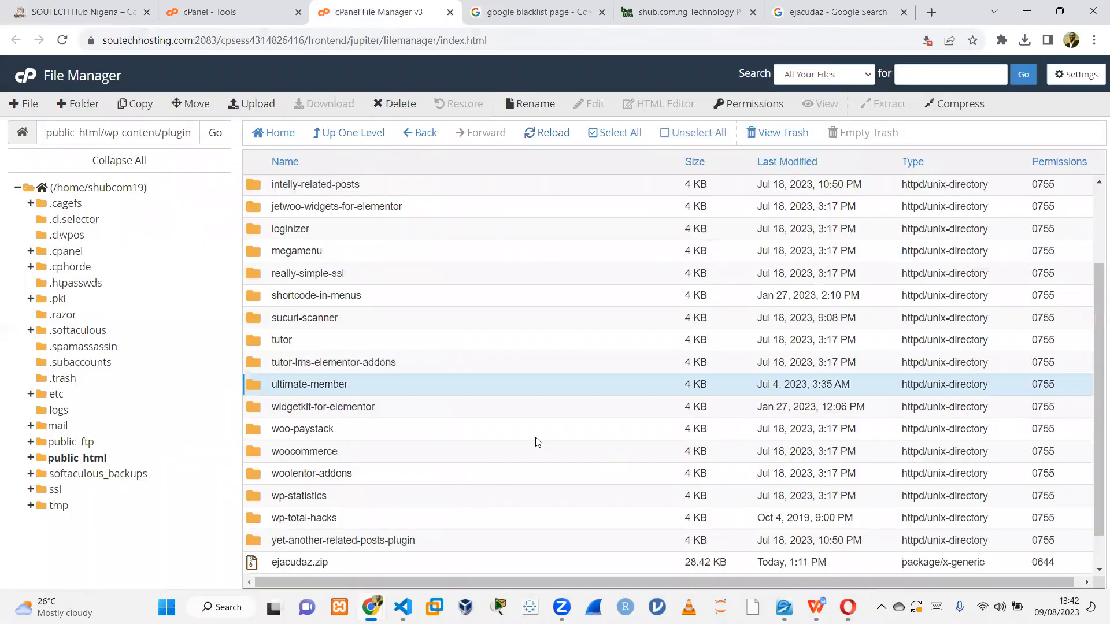
Permanently delete the ultimate-member plugin folder, skipping the trash.
left_click(533, 134)
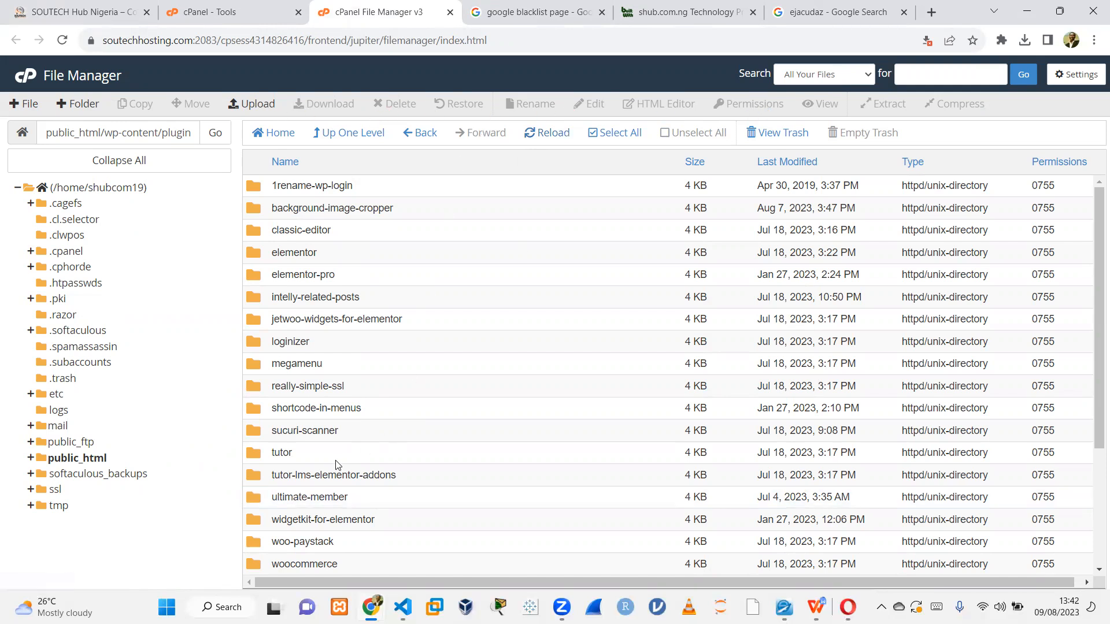
left_click(379, 499)
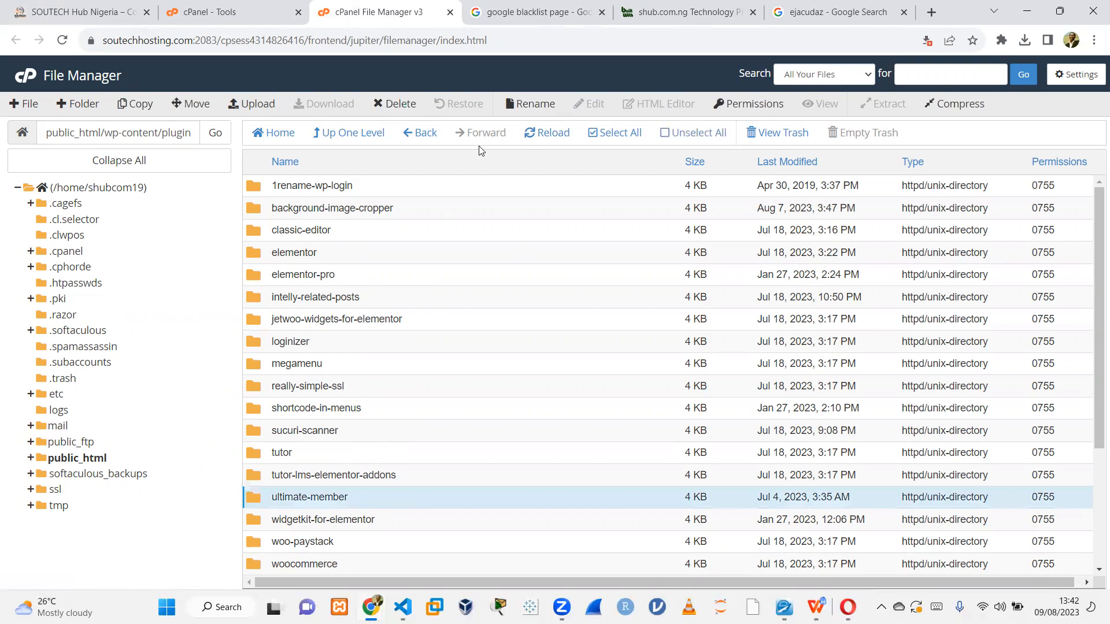
left_click(407, 108)
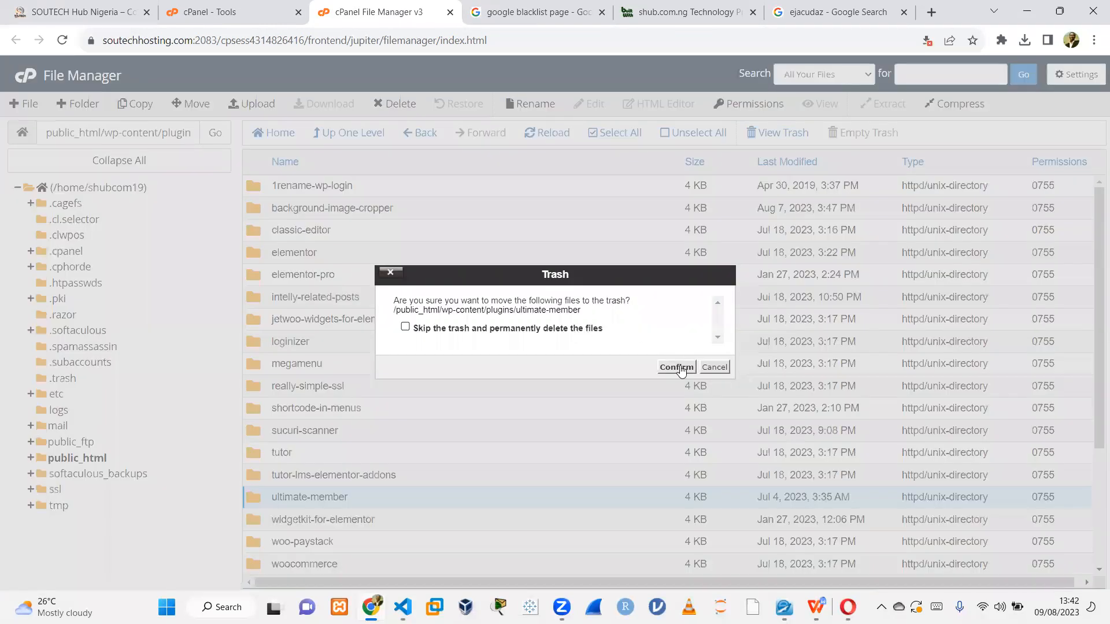
left_click(576, 328)
left_click(677, 367)
Open the site's /shop page and scroll through the product listing.
left_click(87, 13)
left_click(244, 40)
left_click(246, 40)
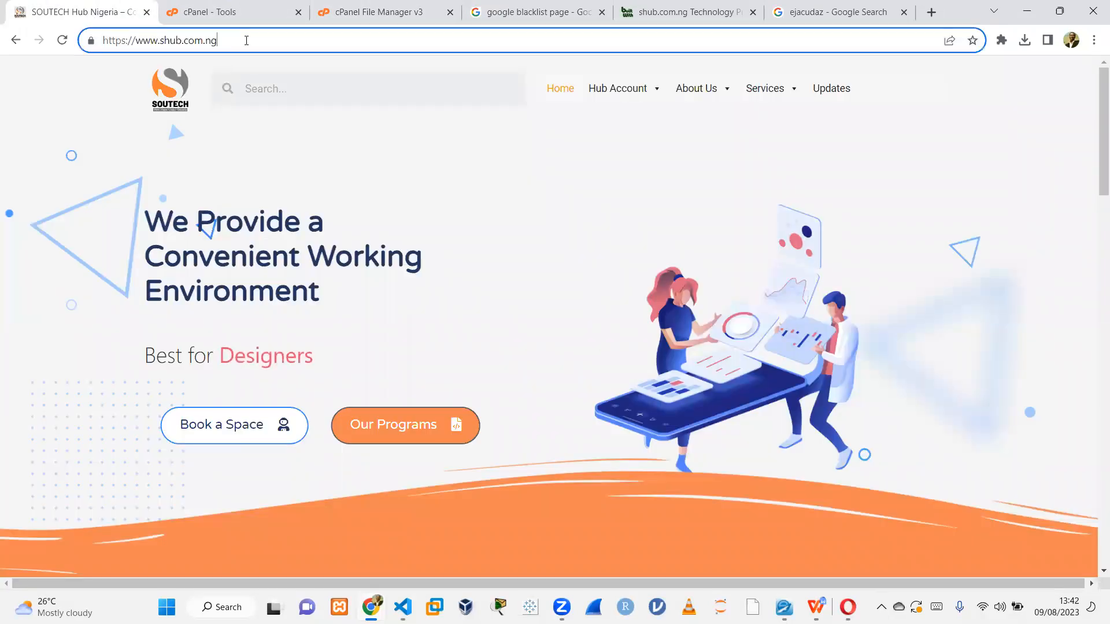
type("/shop")
key("Return")
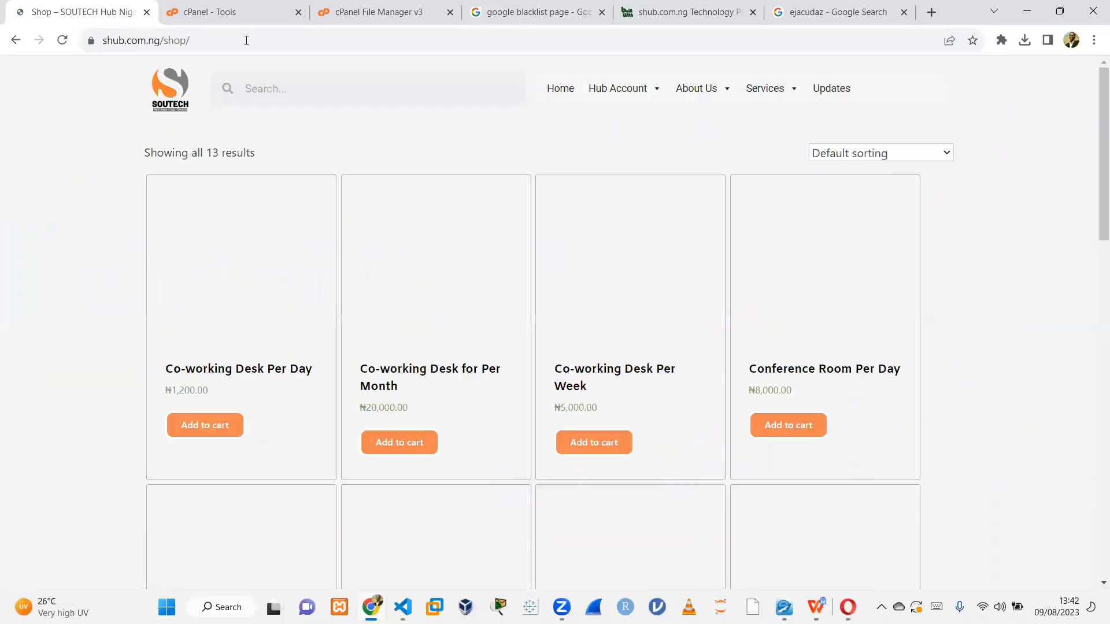
left_click_drag(1095, 156, 1094, 269)
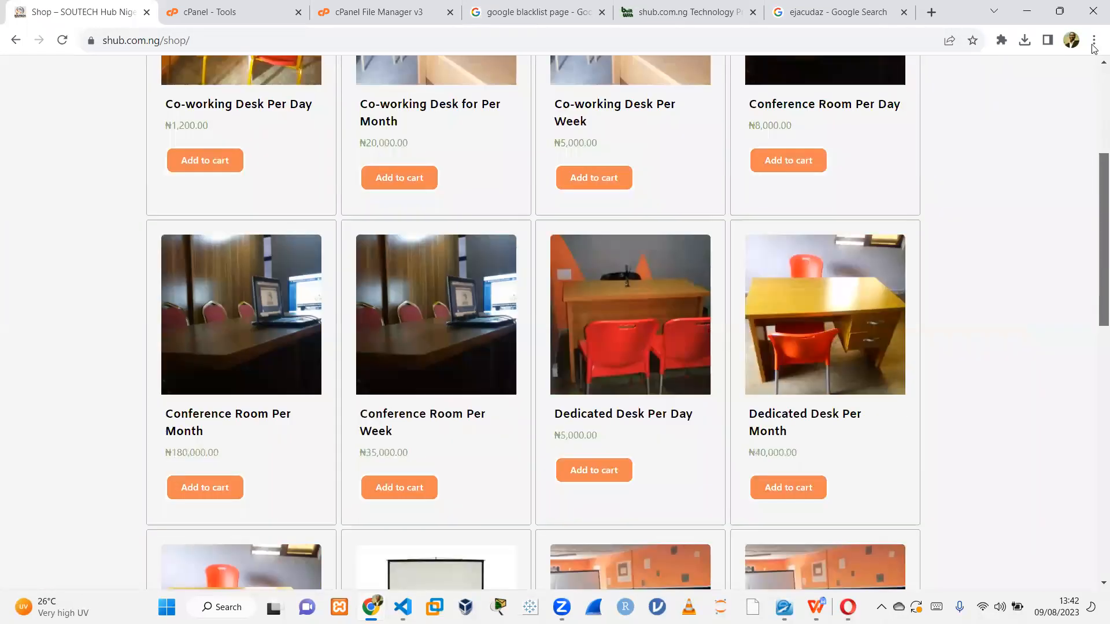
Go to the /appsh login page, paste the account password, and log in to the site admin.
left_click(17, 41)
left_click(230, 38)
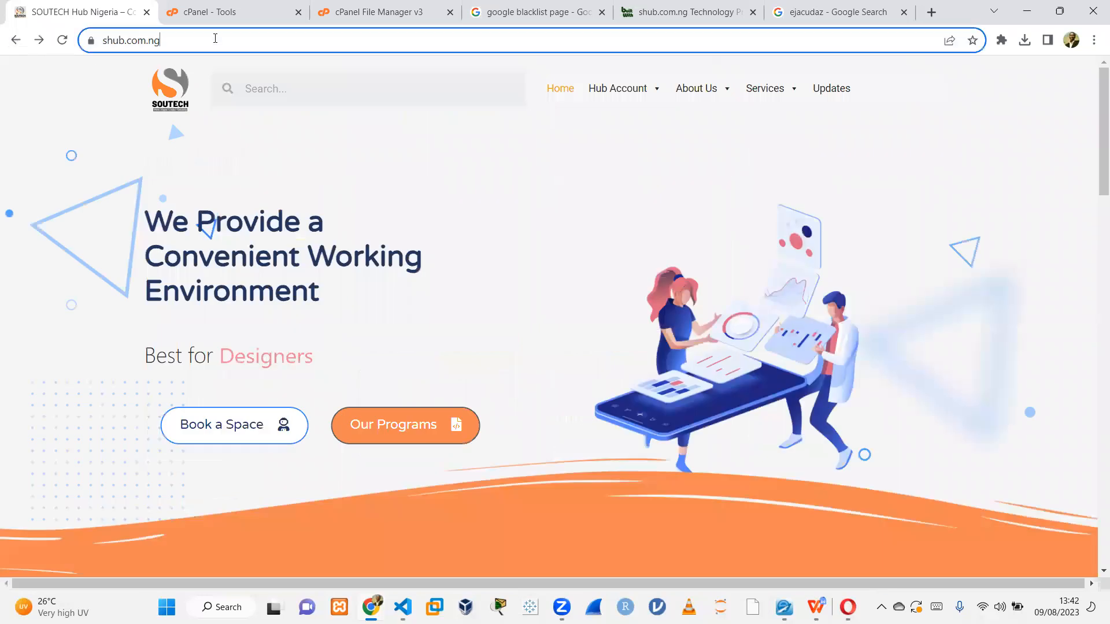
left_click(230, 38)
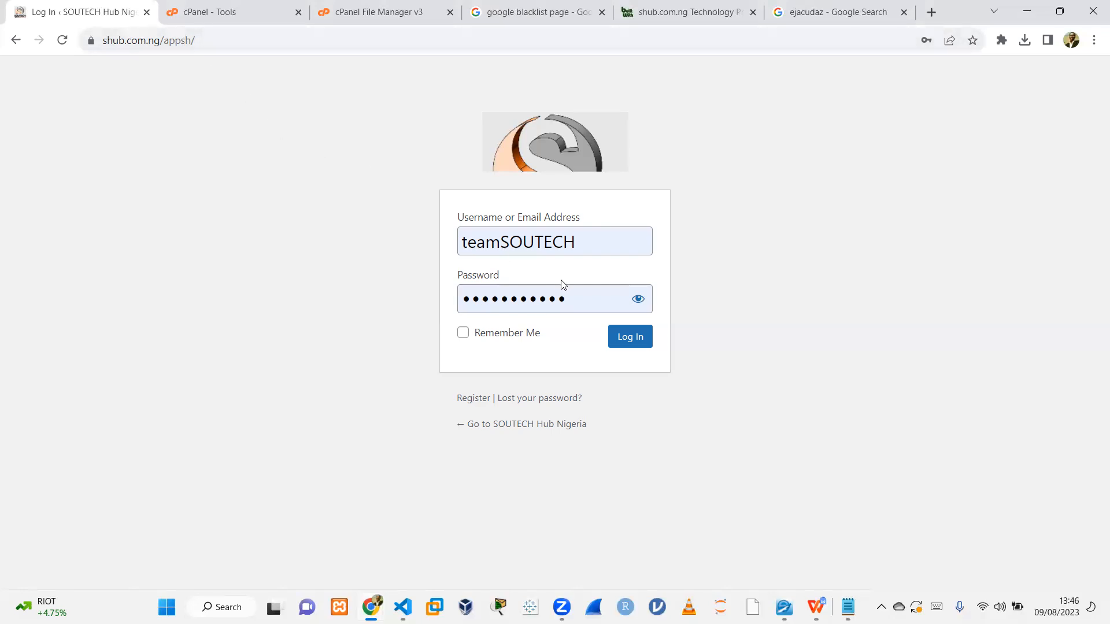
left_click_drag(572, 291, 434, 299)
key("ctrl+v")
left_click(908, 216)
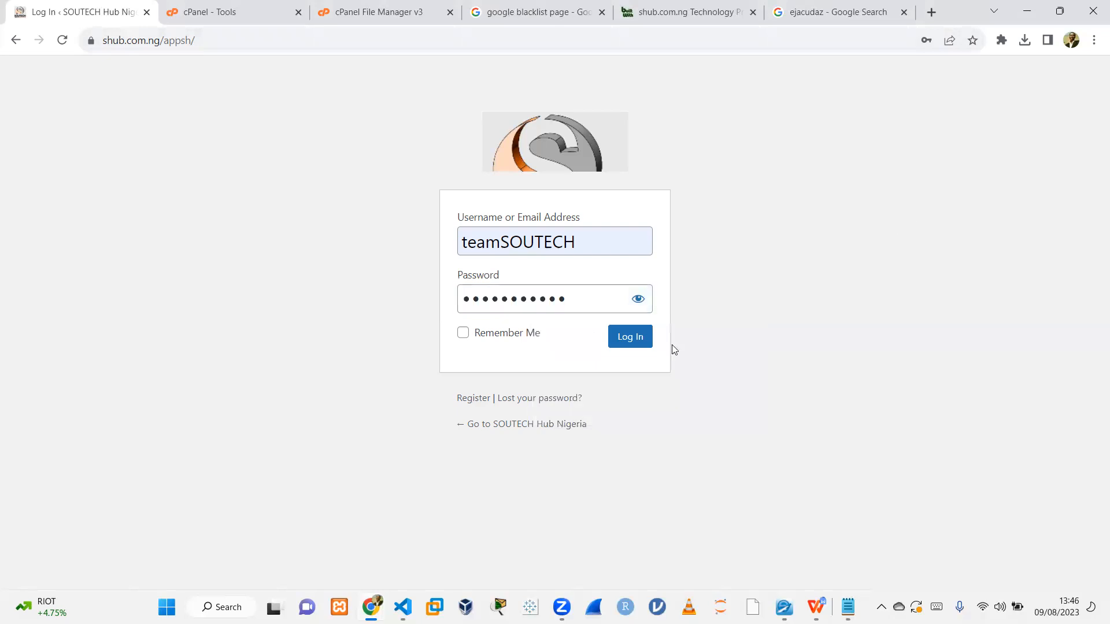
left_click(630, 341)
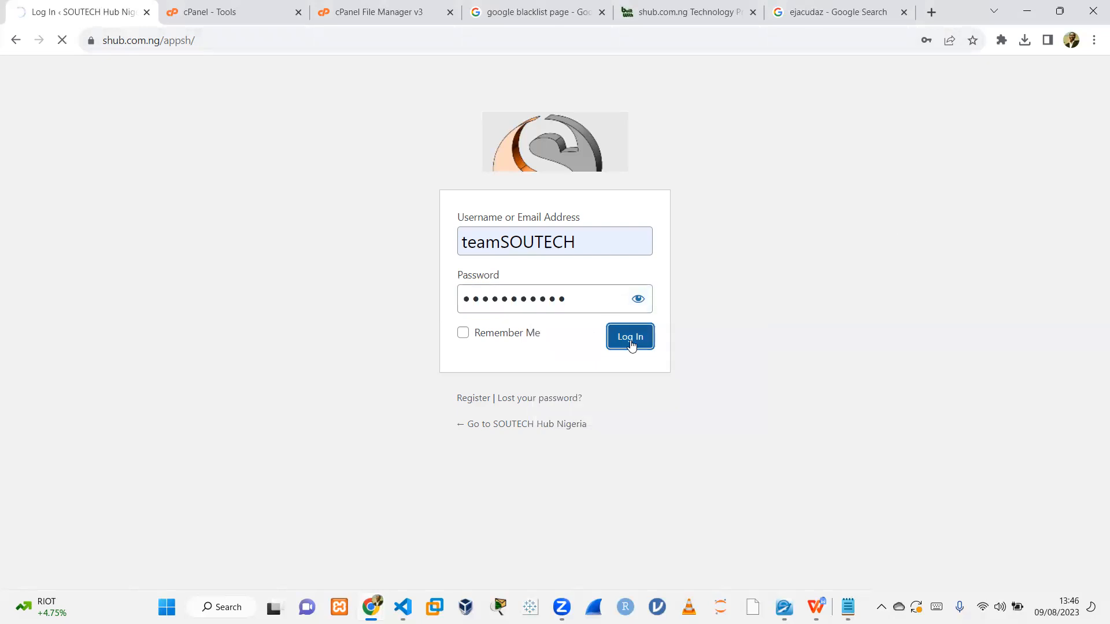
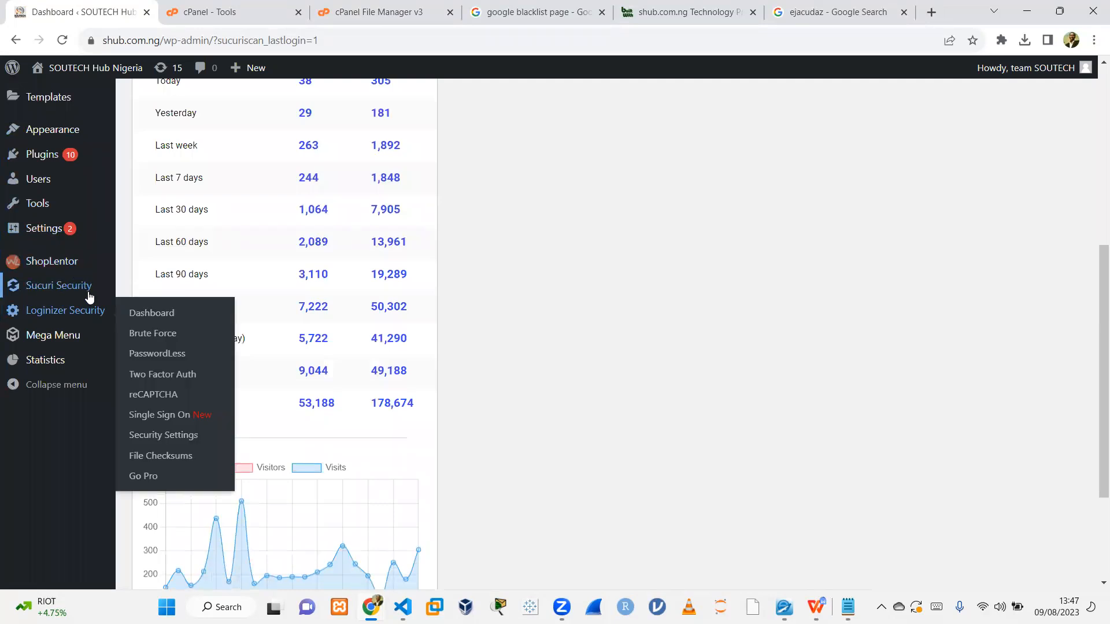
Open the Sucuri Security dashboard and dismiss the YARPP review notice.
left_click(164, 291)
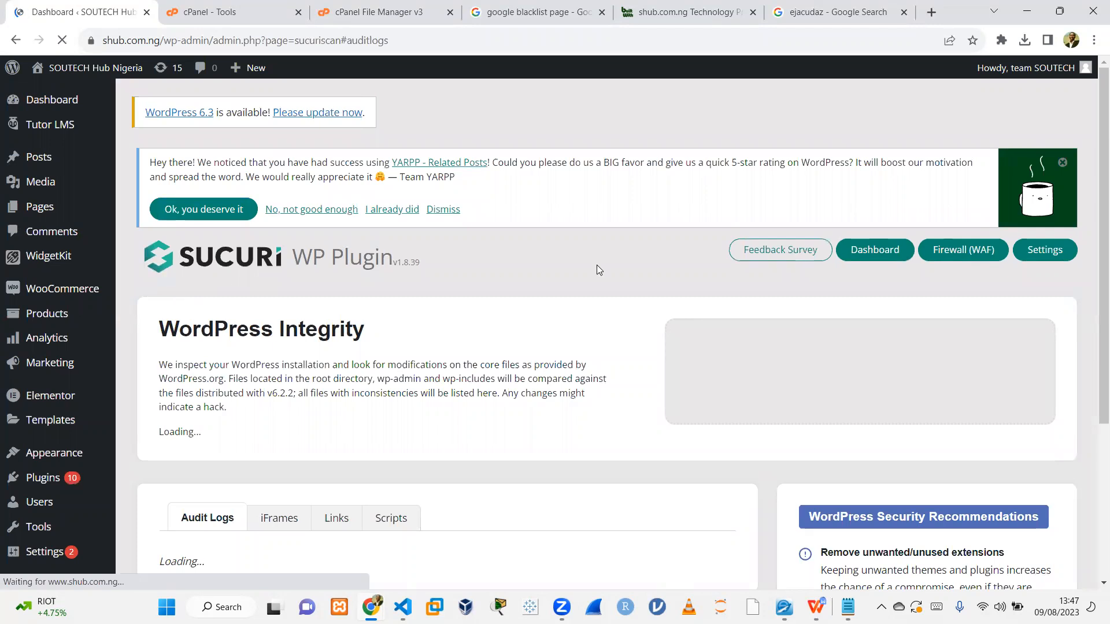
left_click(452, 209)
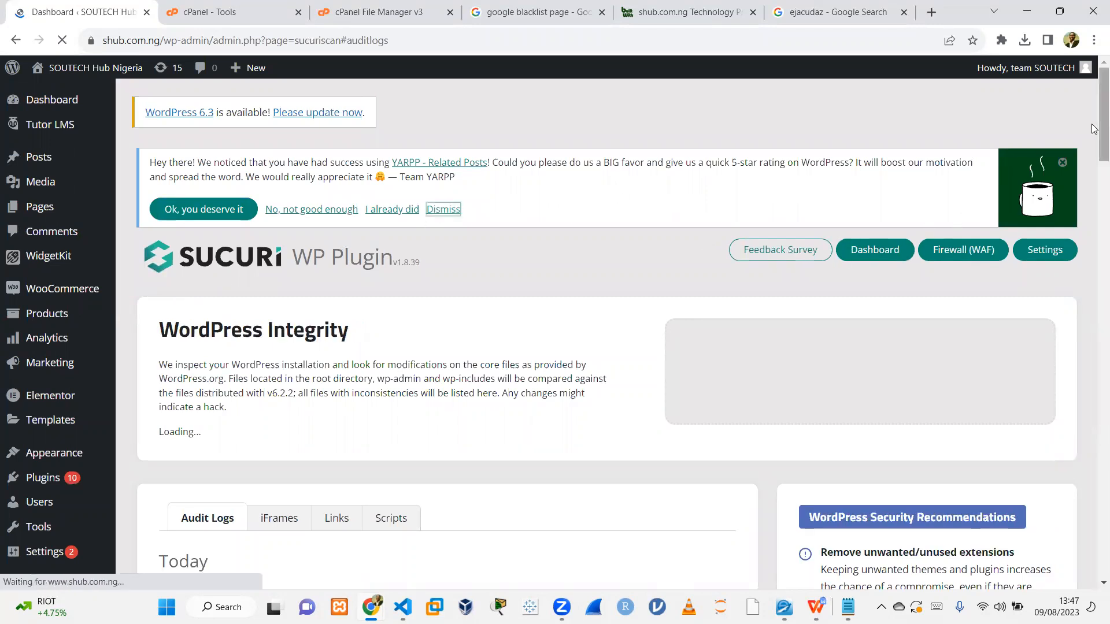
Scroll through the Sucuri dashboard while the integrity scan and SiteCheck results load.
scroll(1095, 128, "down", 10)
scroll(1094, 168, "up", 5)
scroll(1094, 168, "up", 2)
scroll(1095, 185, "down", 2)
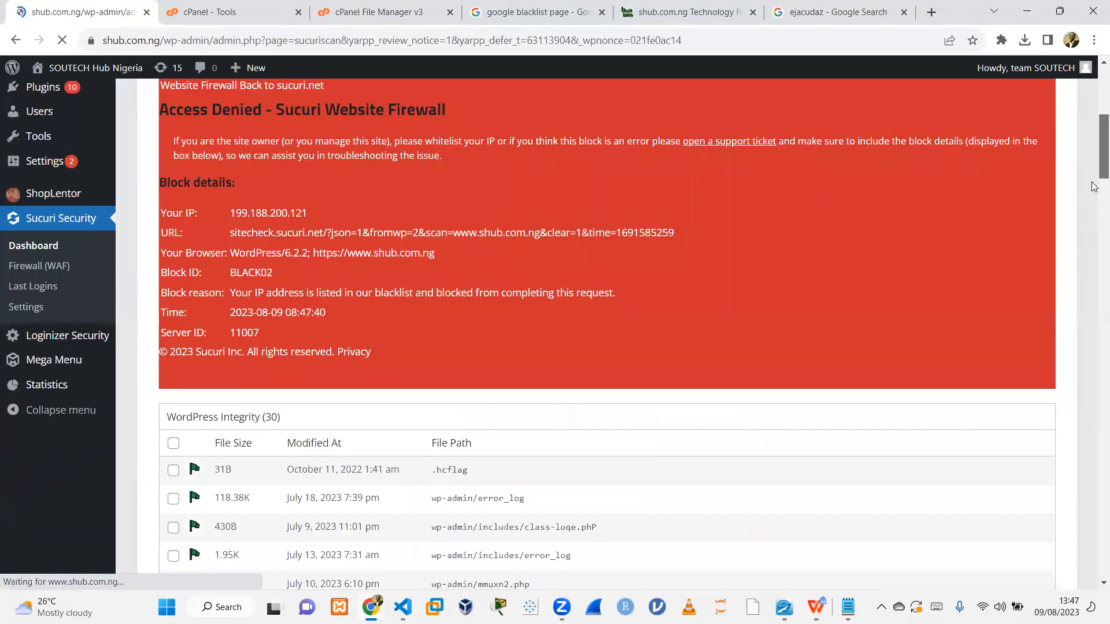
scroll(1094, 220, "down", 2)
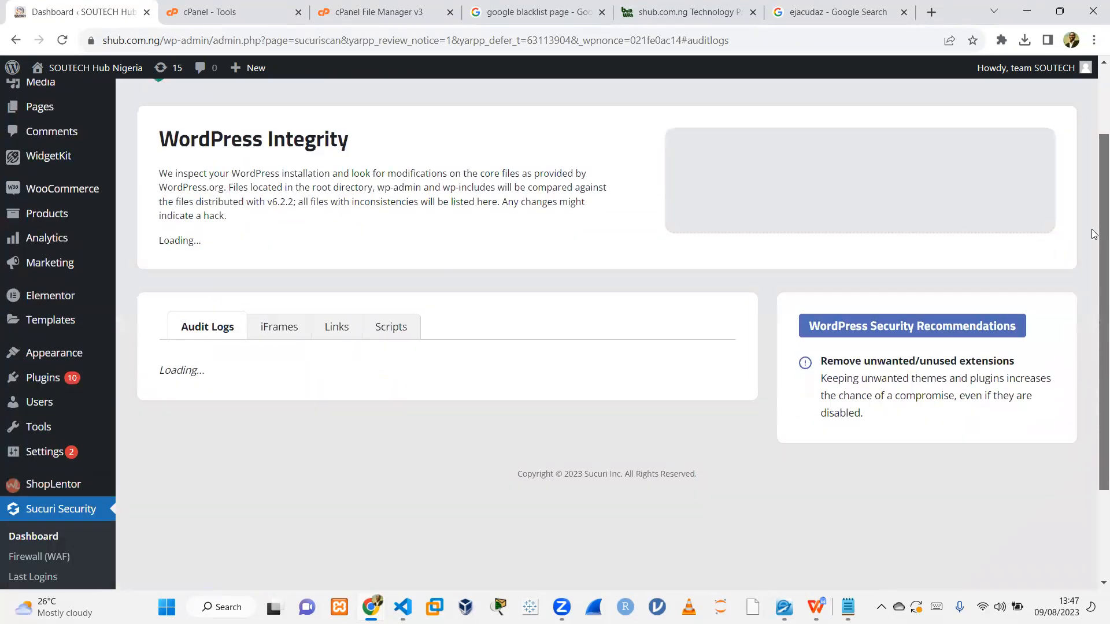
mouse_move(1095, 195)
left_mouse_down()
mouse_move(1094, 122)
mouse_move(1095, 224)
mouse_move(1095, 203)
left_mouse_up()
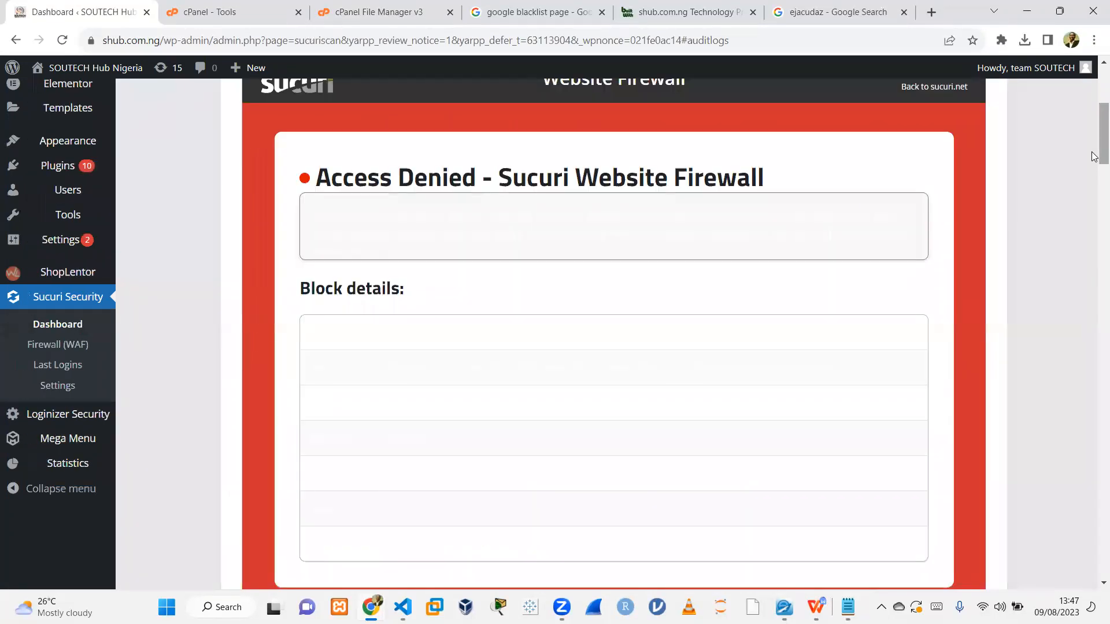
left_click_drag(1094, 154, 1094, 128)
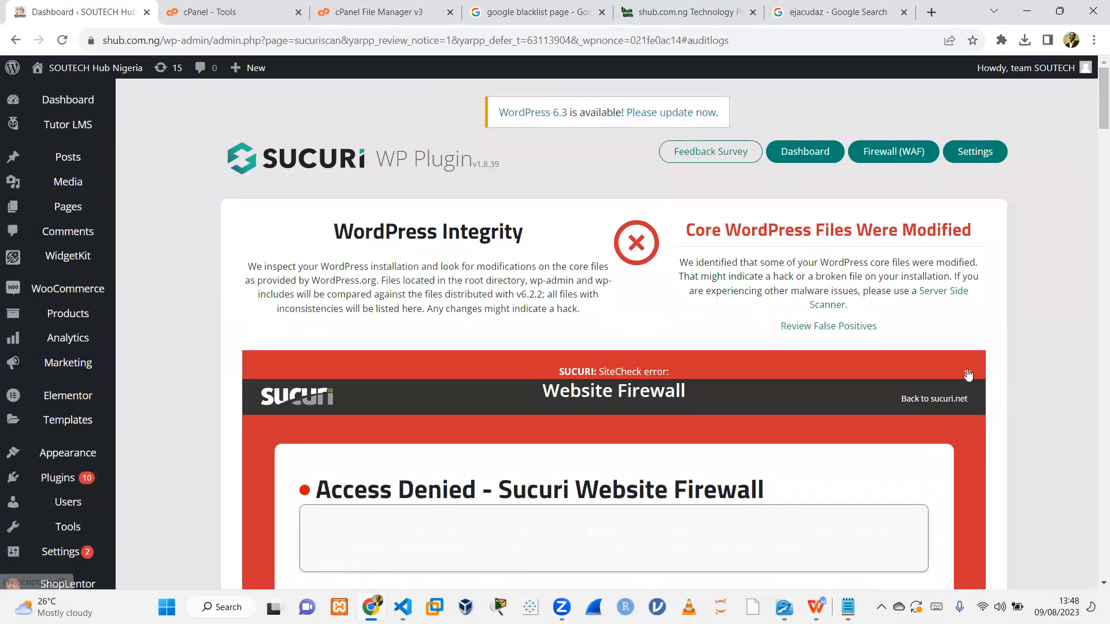
left_click(969, 373)
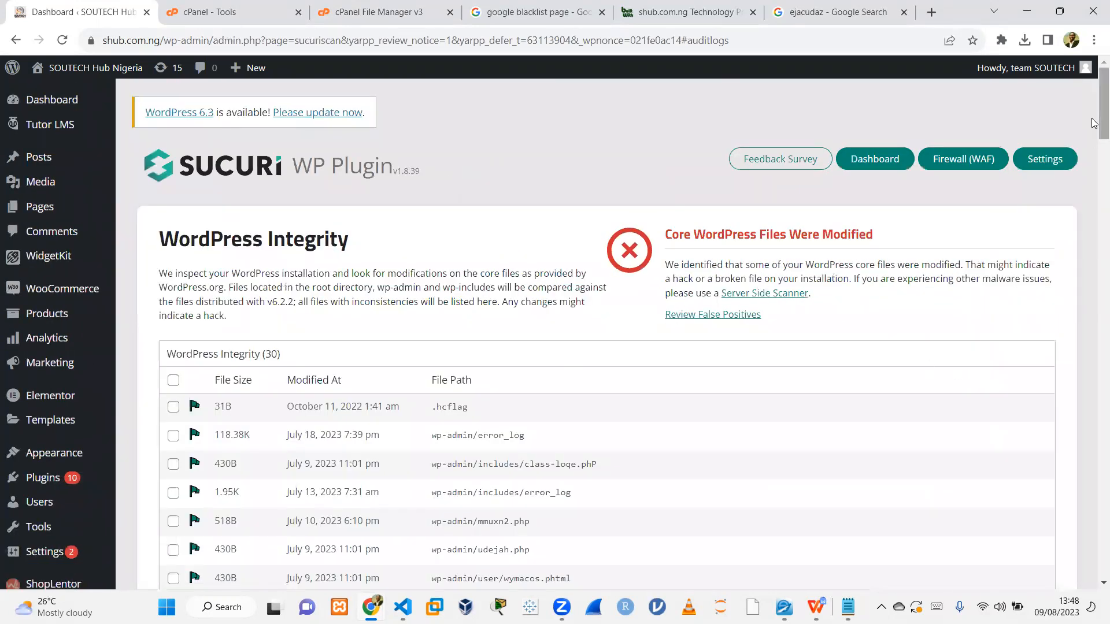
Review the WordPress Integrity list of modified core files and their paths.
left_click_drag(1095, 126, 1082, 130)
left_click_drag(733, 190, 840, 199)
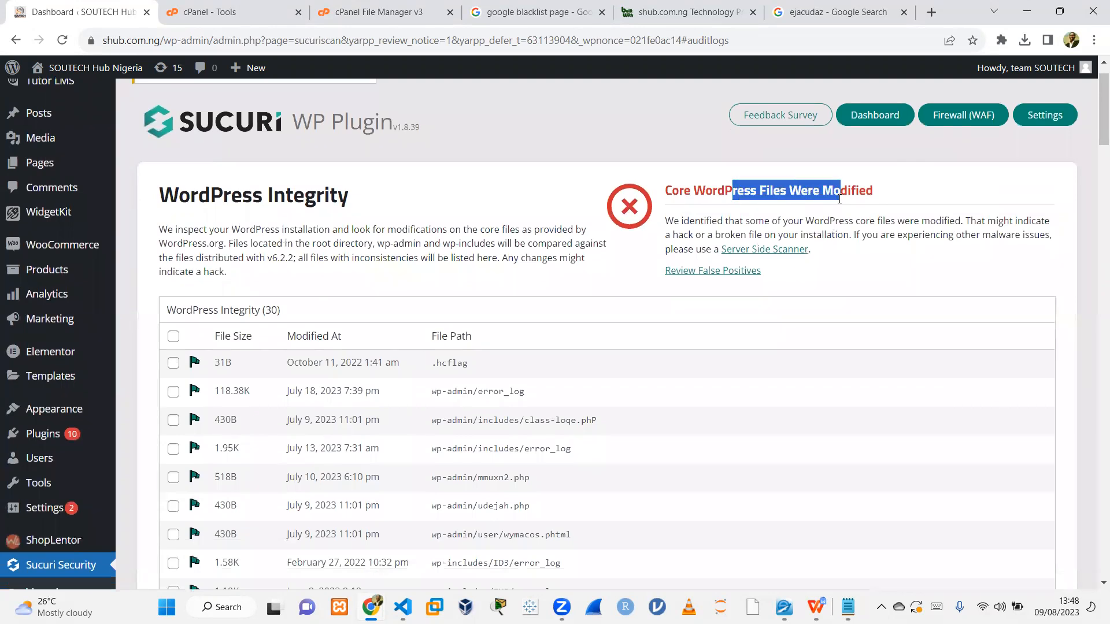
left_click(771, 196)
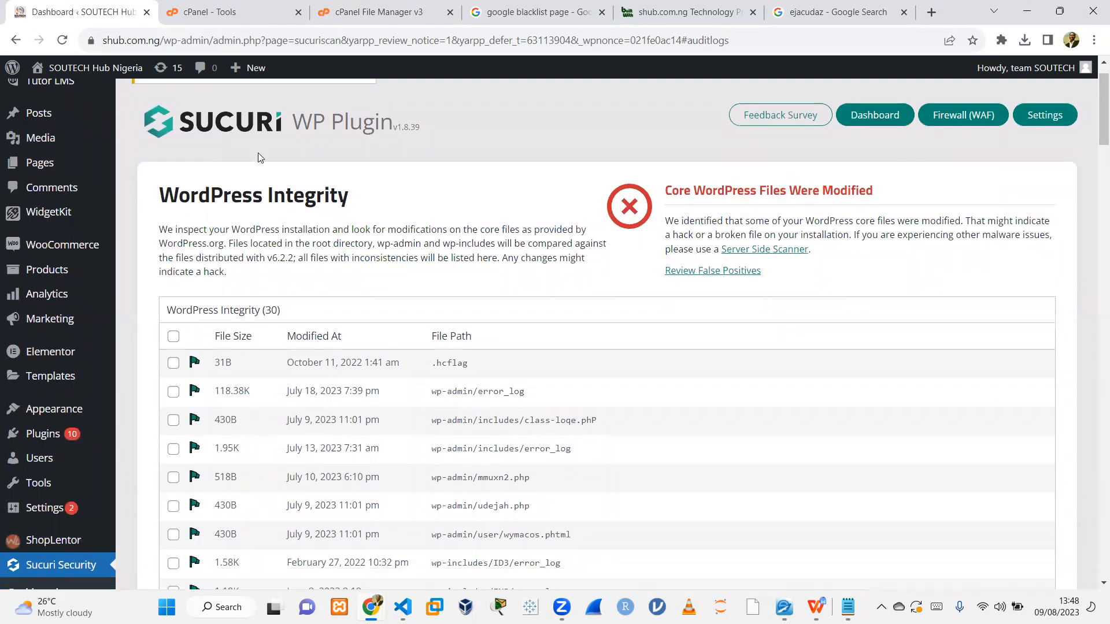
scroll(1094, 142, "down", 1)
scroll(1094, 142, "down", 2)
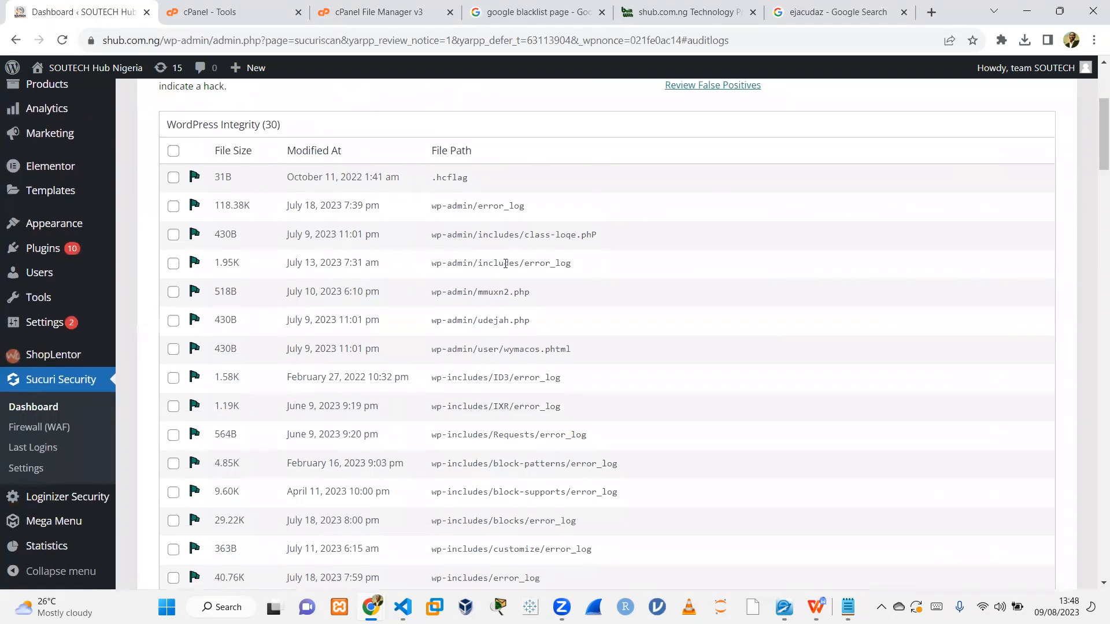
scroll(1094, 218, "down", 8)
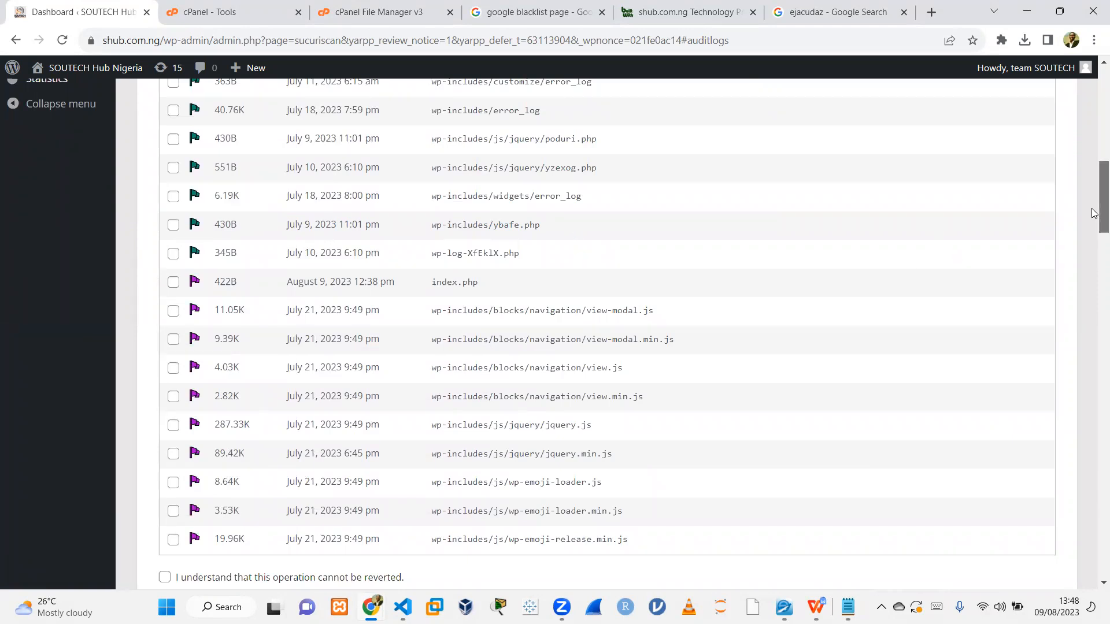
scroll(1094, 232, "up", 12)
scroll(1094, 144, "down", 3)
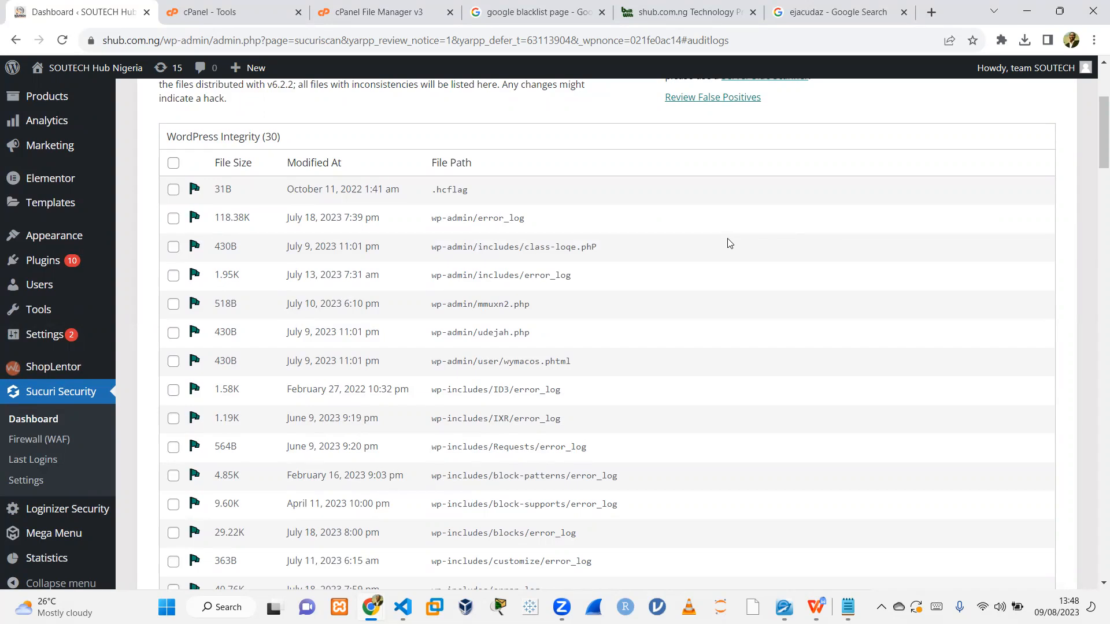
scroll(1094, 113, "up", 1)
scroll(1095, 113, "up", 3)
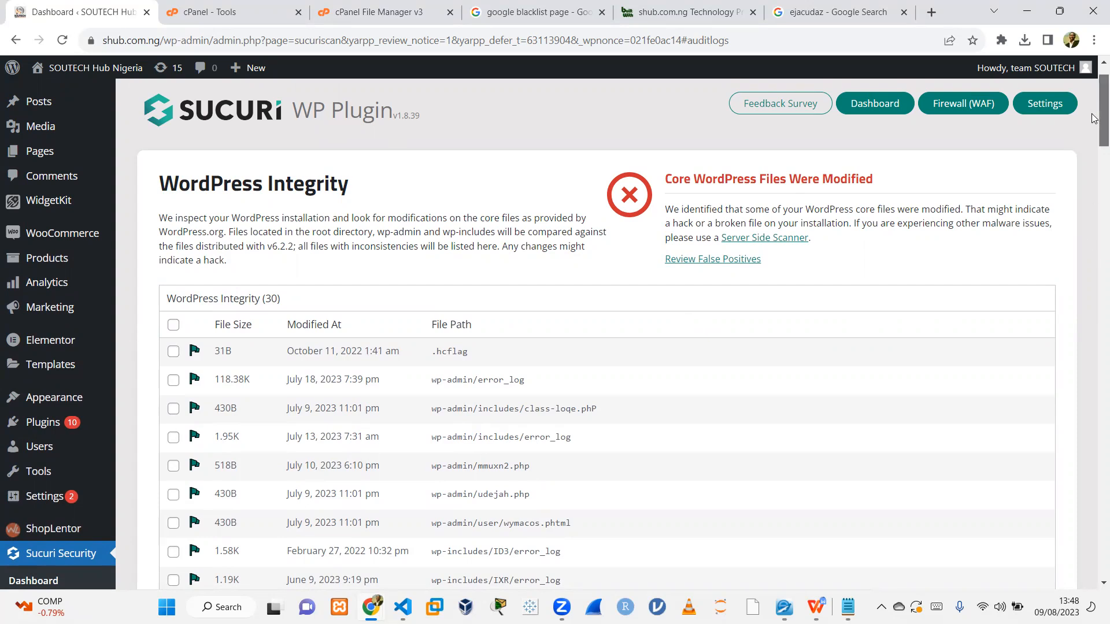
scroll(1093, 121, "down", 2)
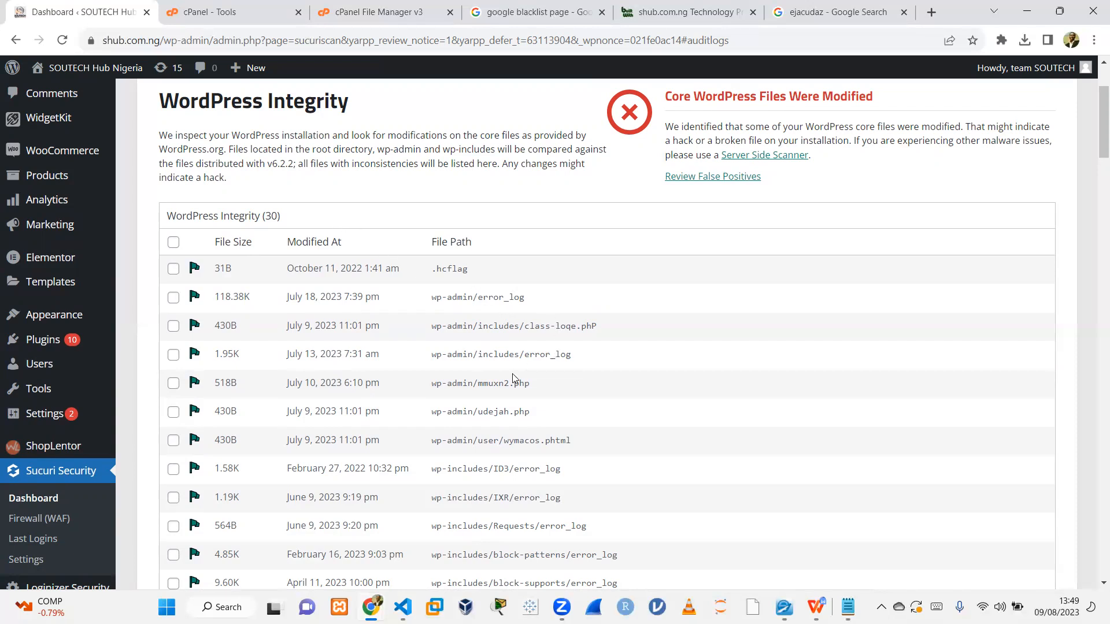
Copy the mmuxn2.php file name from the integrity list and search for it on Google.
left_click_drag(492, 384, 485, 385)
left_click_drag(532, 384, 484, 388)
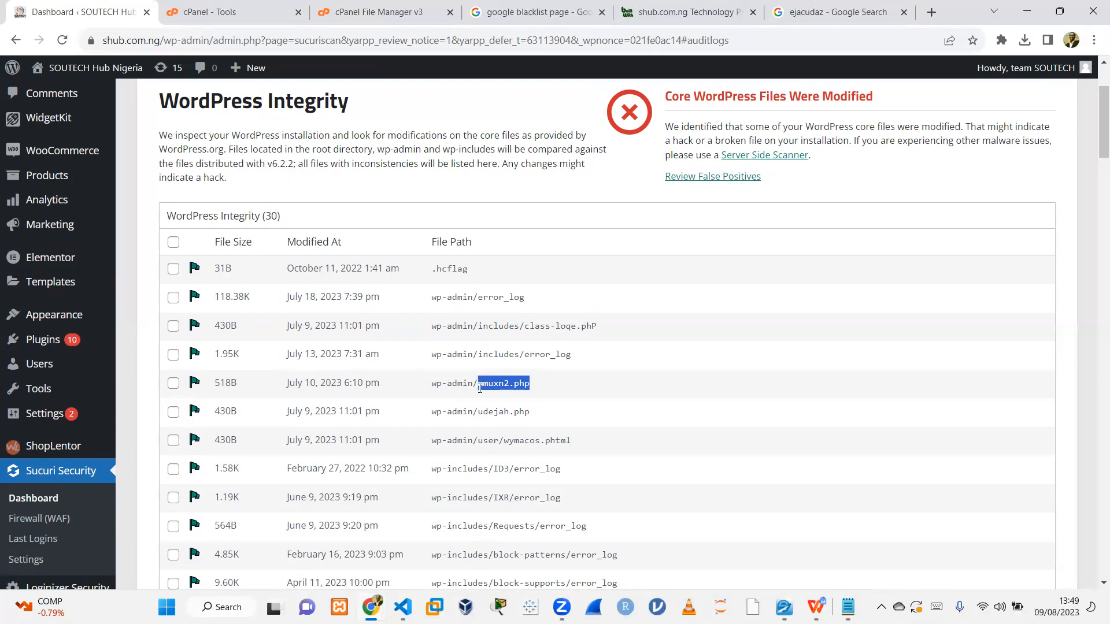
left_click(852, 6)
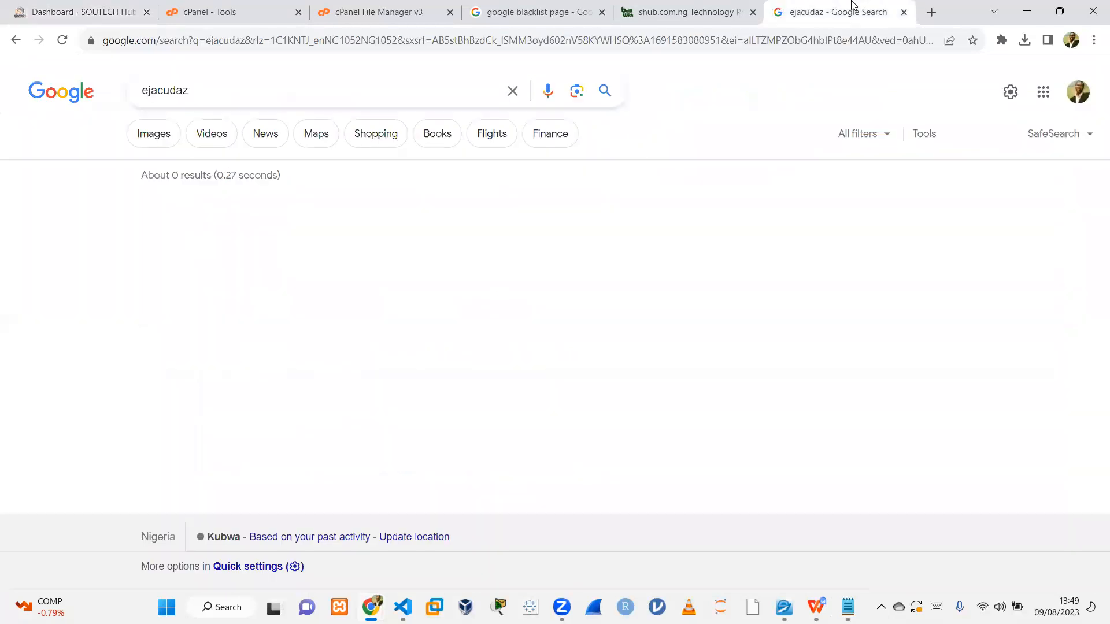
triple_click(227, 96)
type("mmuxn2.php")
key("Return")
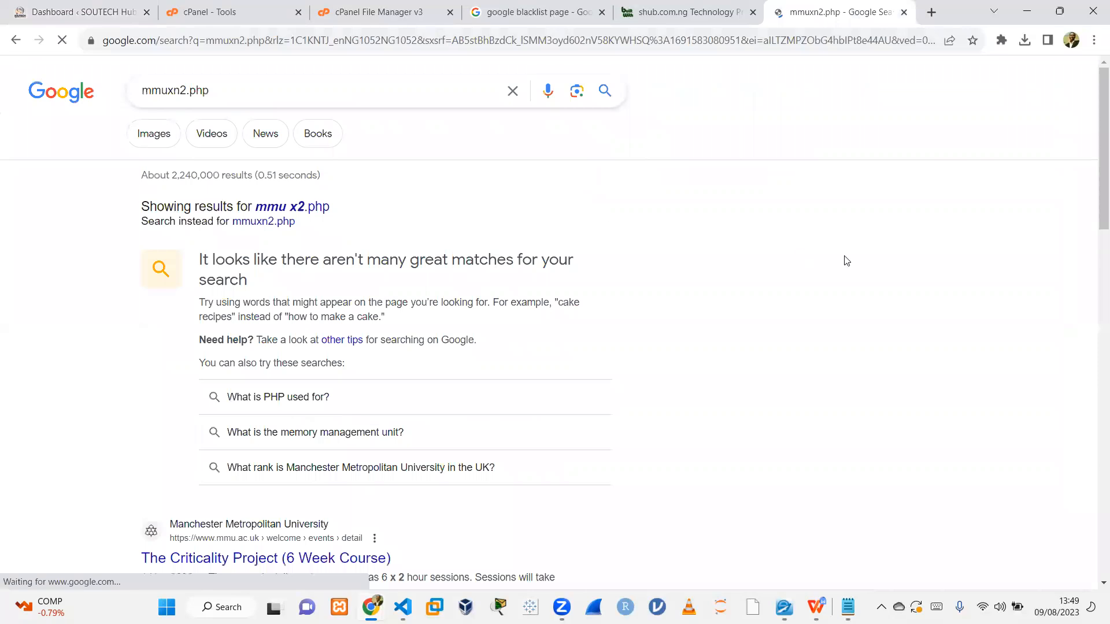
Search Google for wp-config.php.
left_click_drag(1094, 122, 1094, 48)
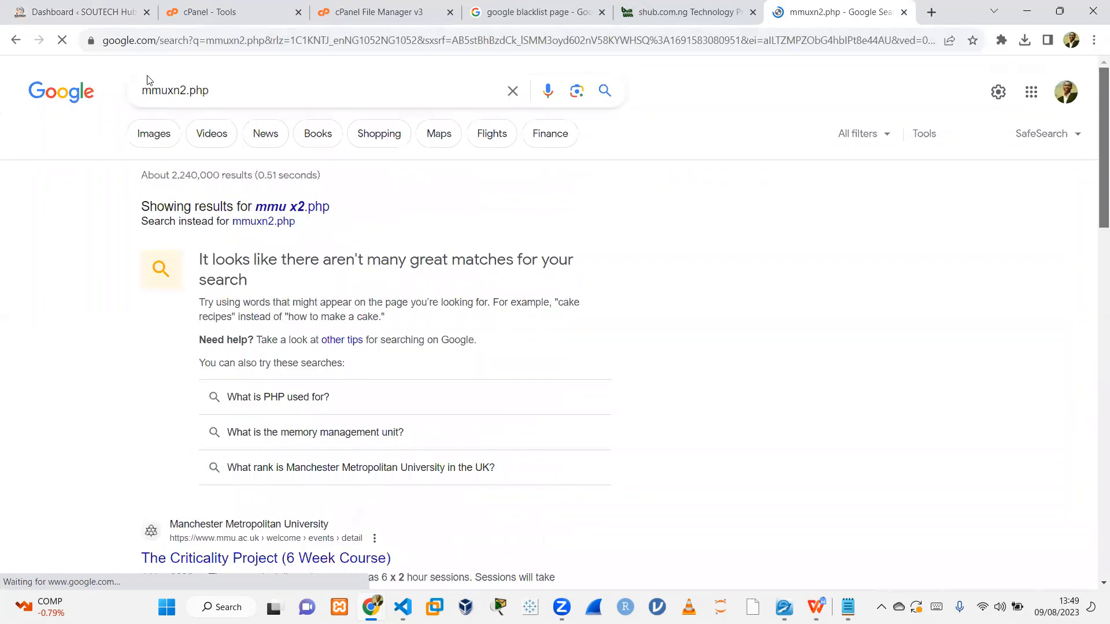
left_click_drag(210, 93, 124, 96)
type("wp-con")
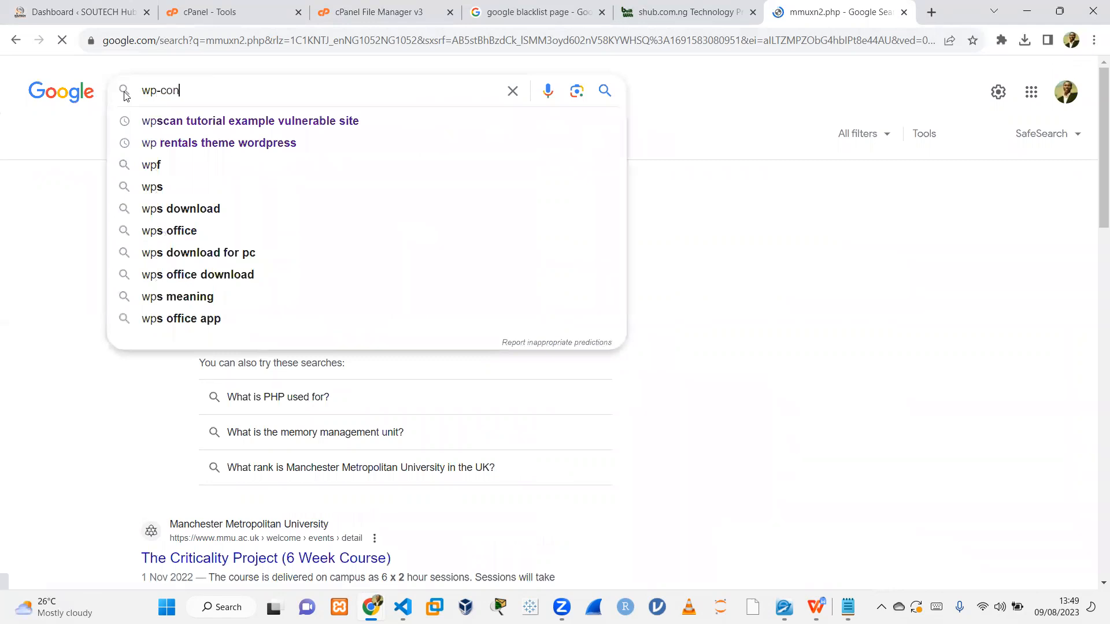
type("fig.php")
key("Return")
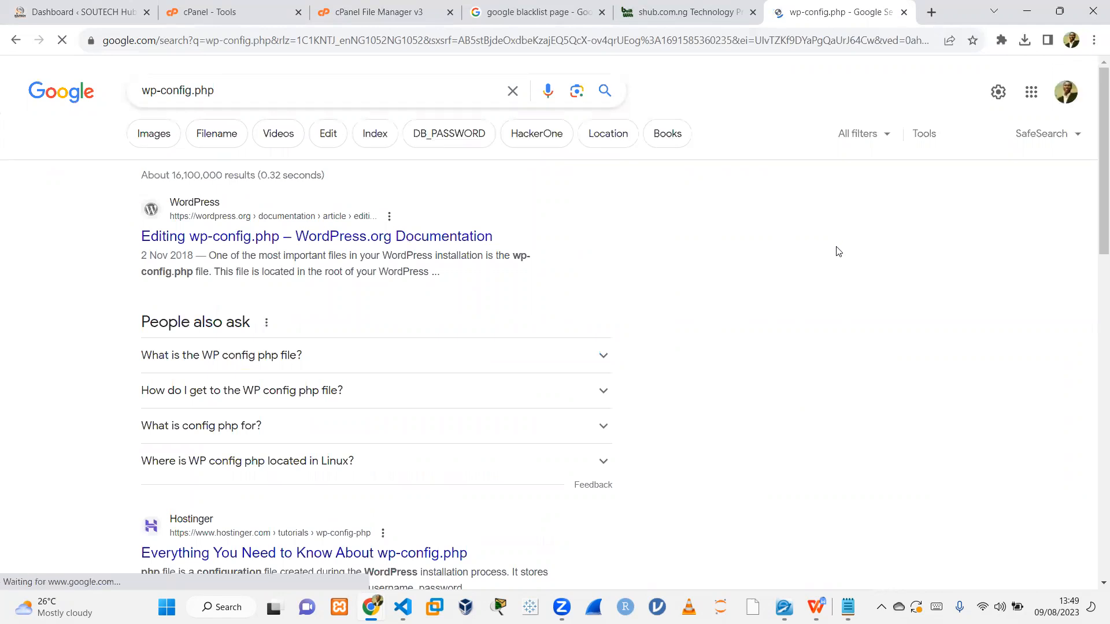
In the File Manager, go up from the plugins folder to public_html and open the wp-admin folder.
left_click(398, 12)
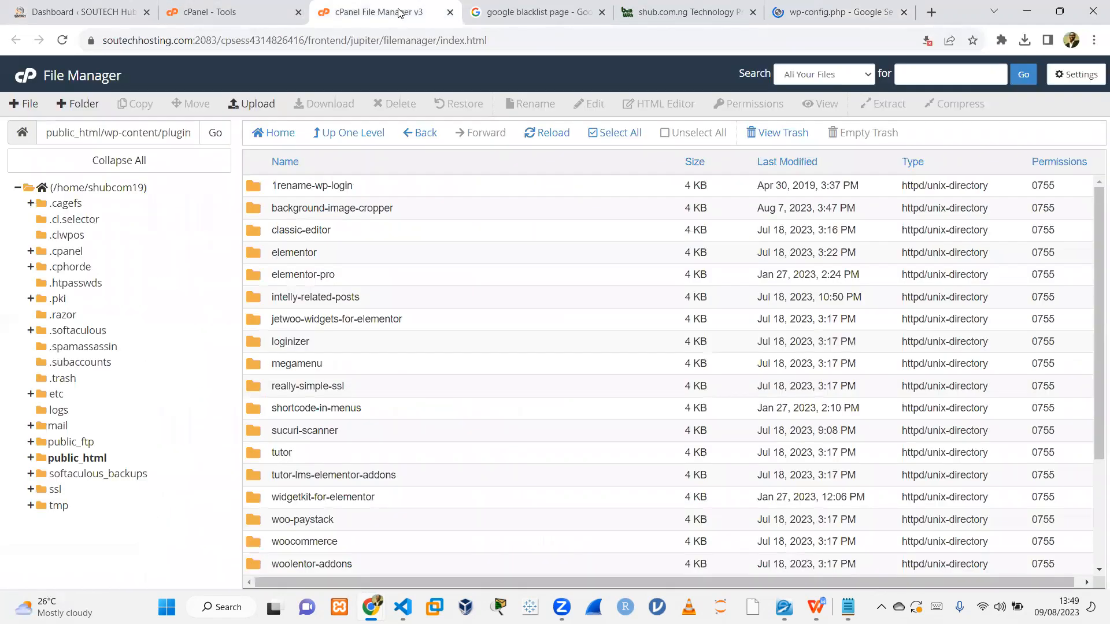
left_click(206, 10)
left_click(34, 8)
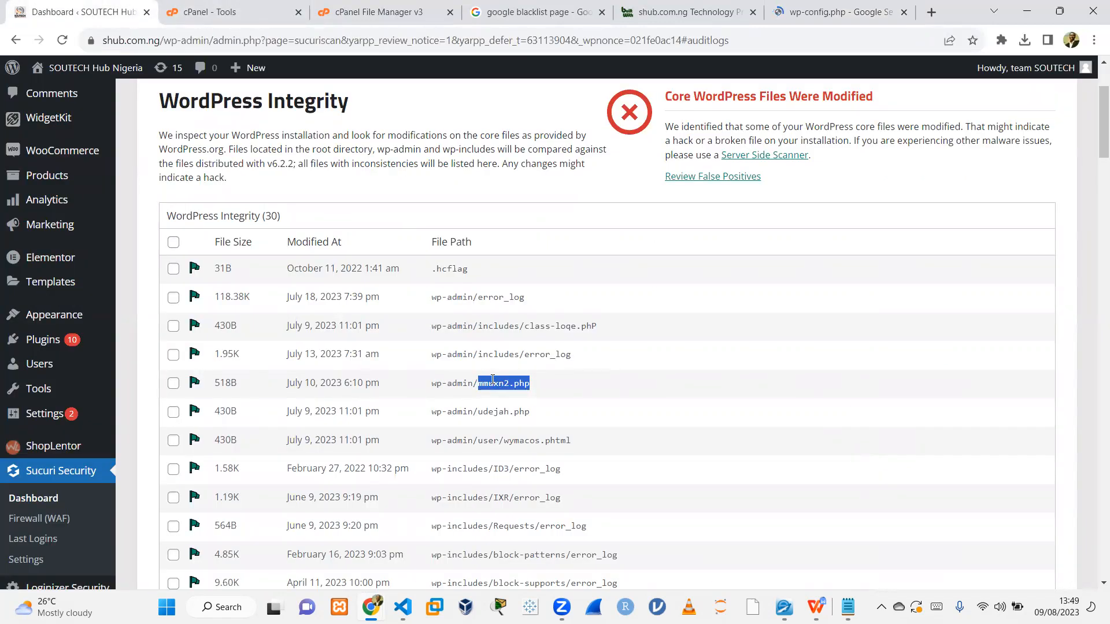
left_click(378, 12)
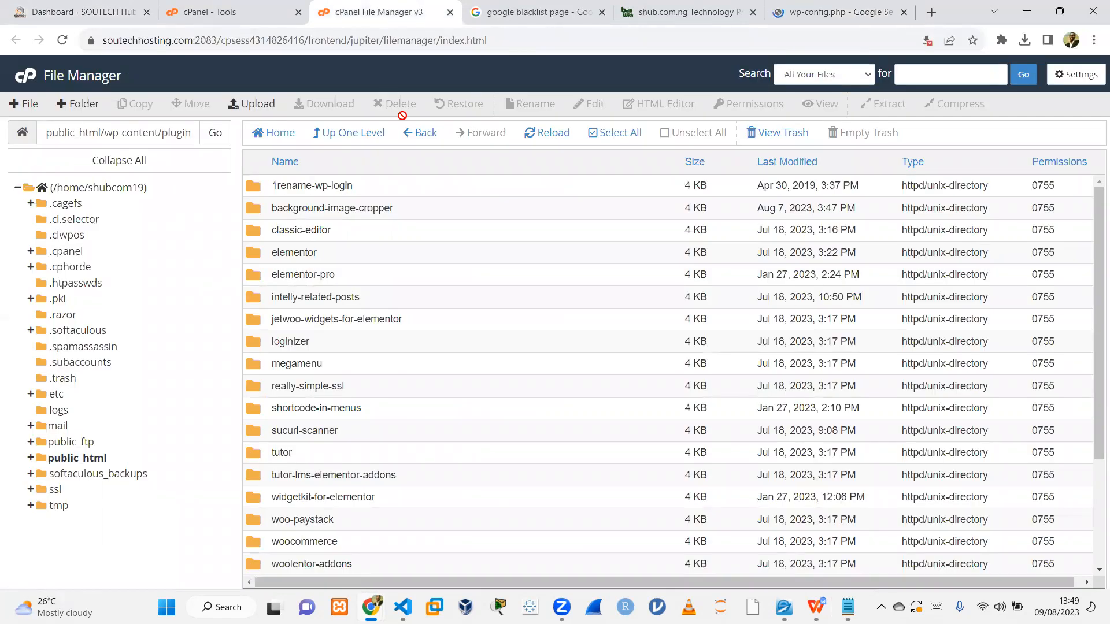
left_click(372, 133)
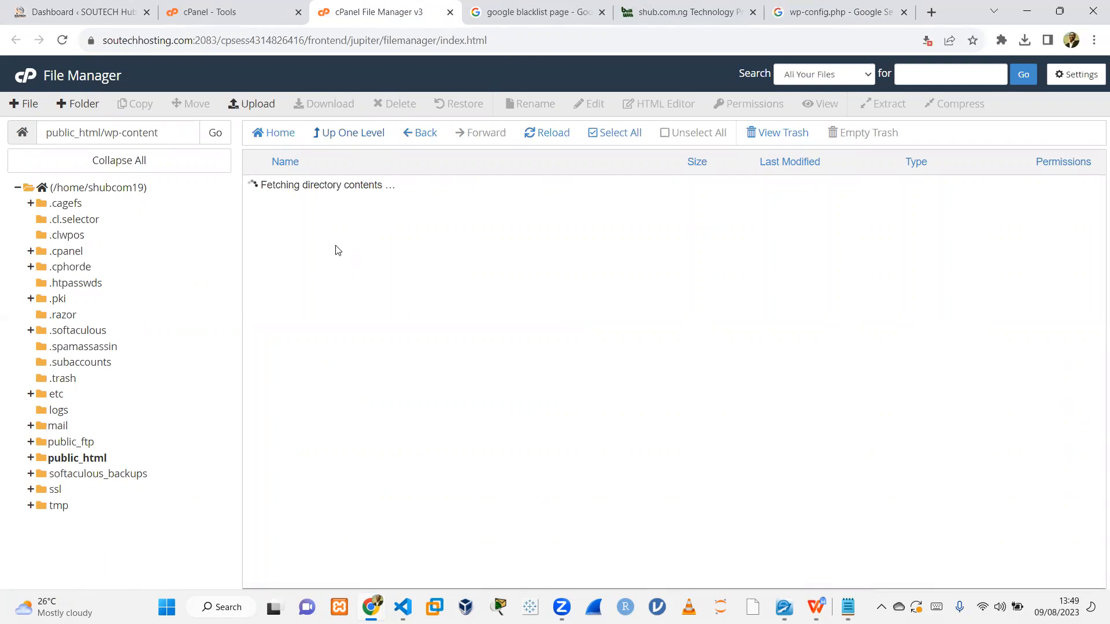
left_click(341, 141)
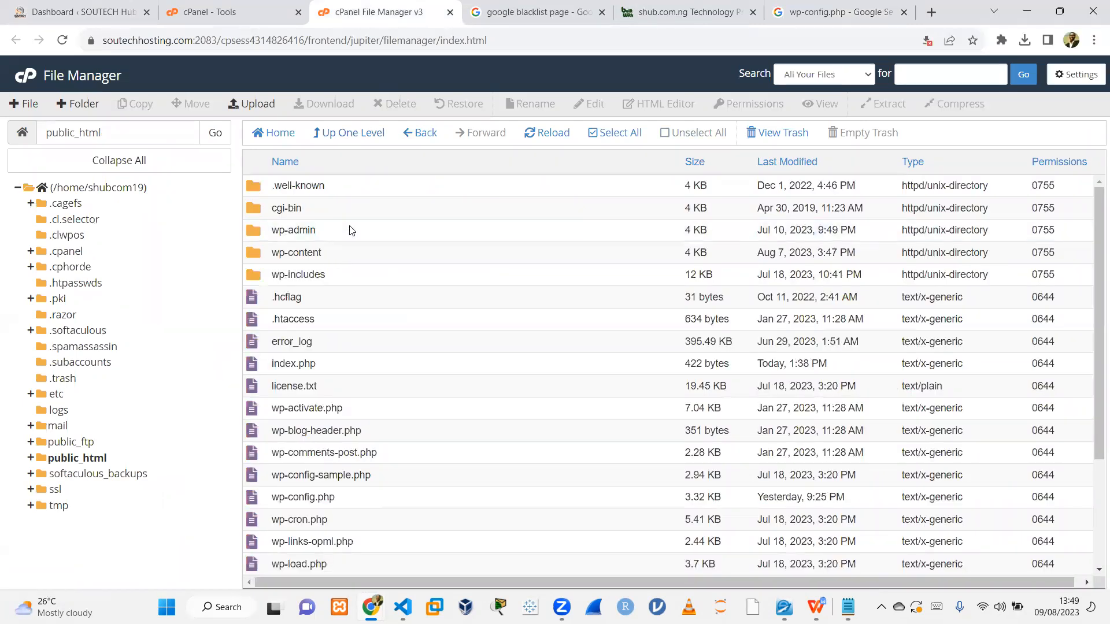
double_click(349, 230)
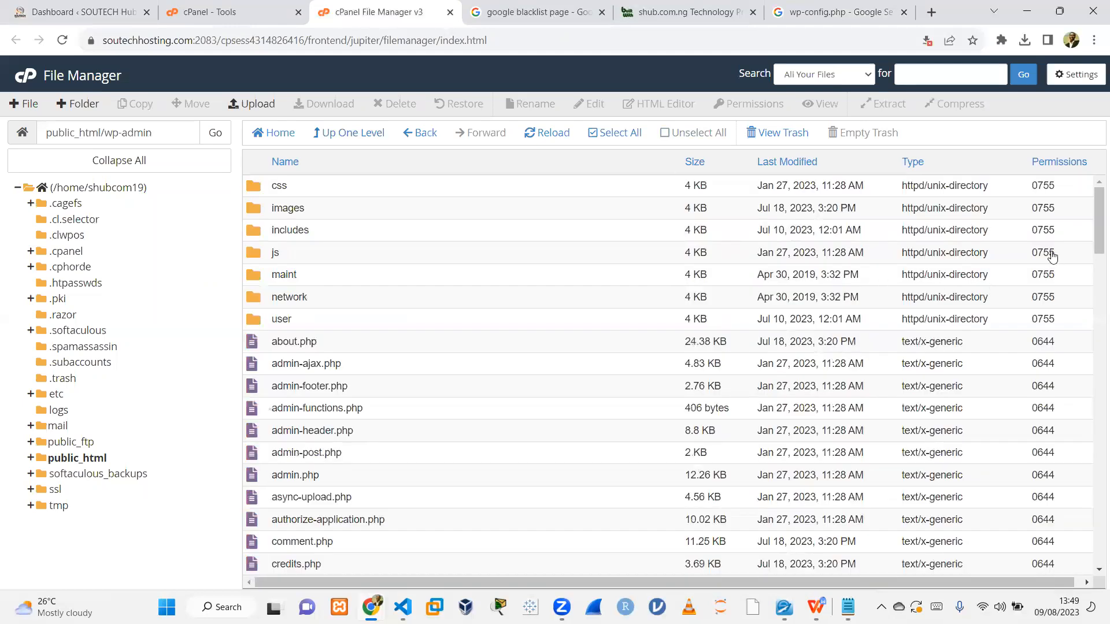
Sort the wp-admin files by last modified date and select the suspicious udejah.php file.
left_click_drag(1095, 240, 1094, 184)
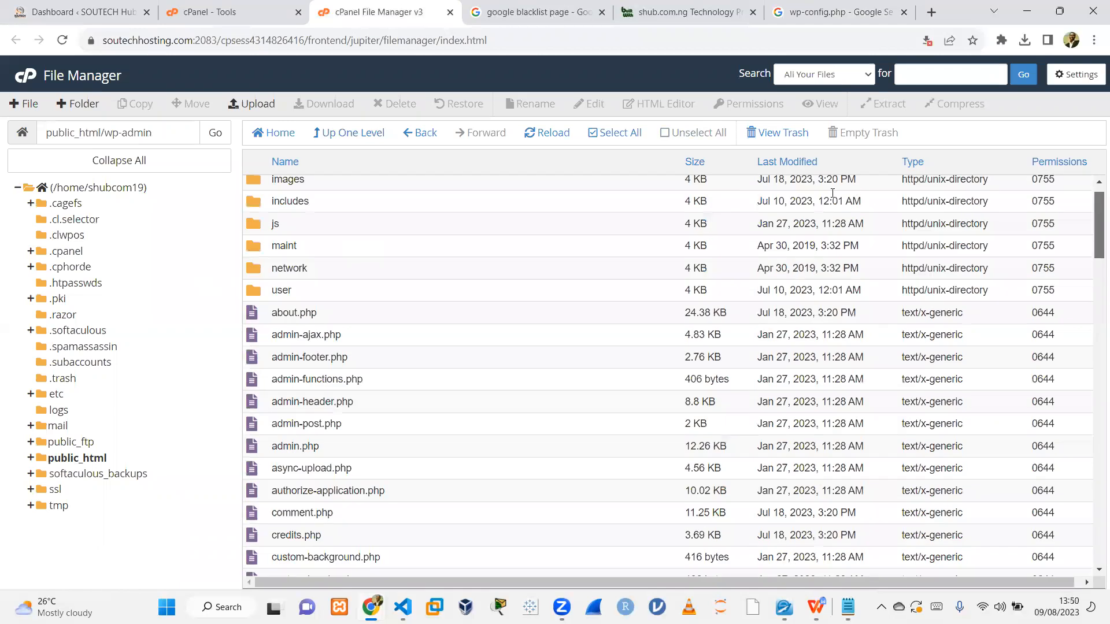
left_click(788, 165)
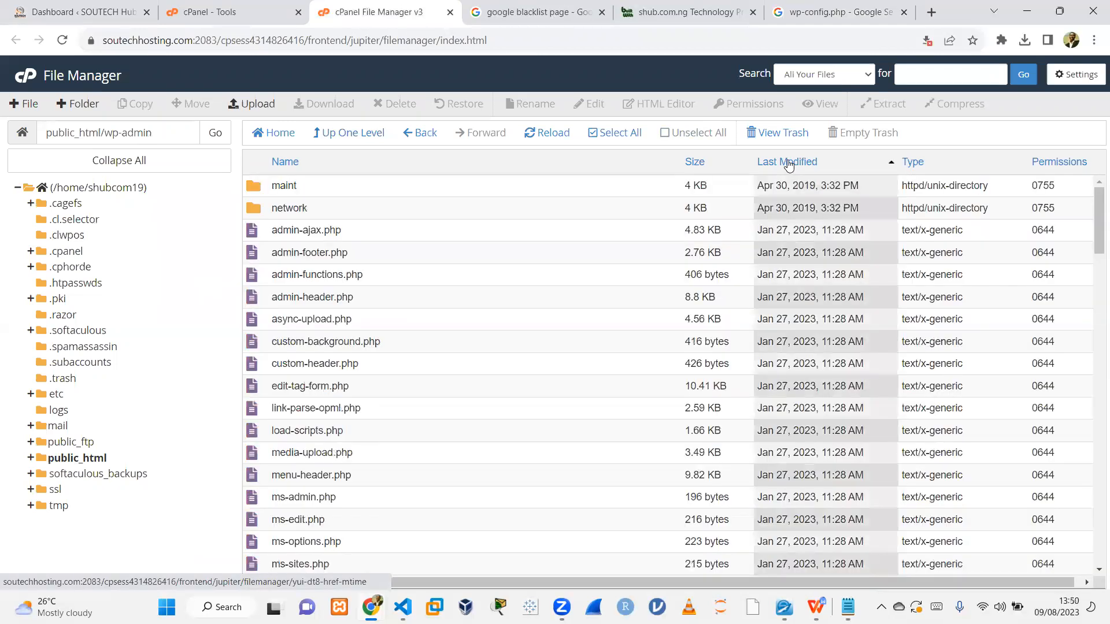
left_click(789, 164)
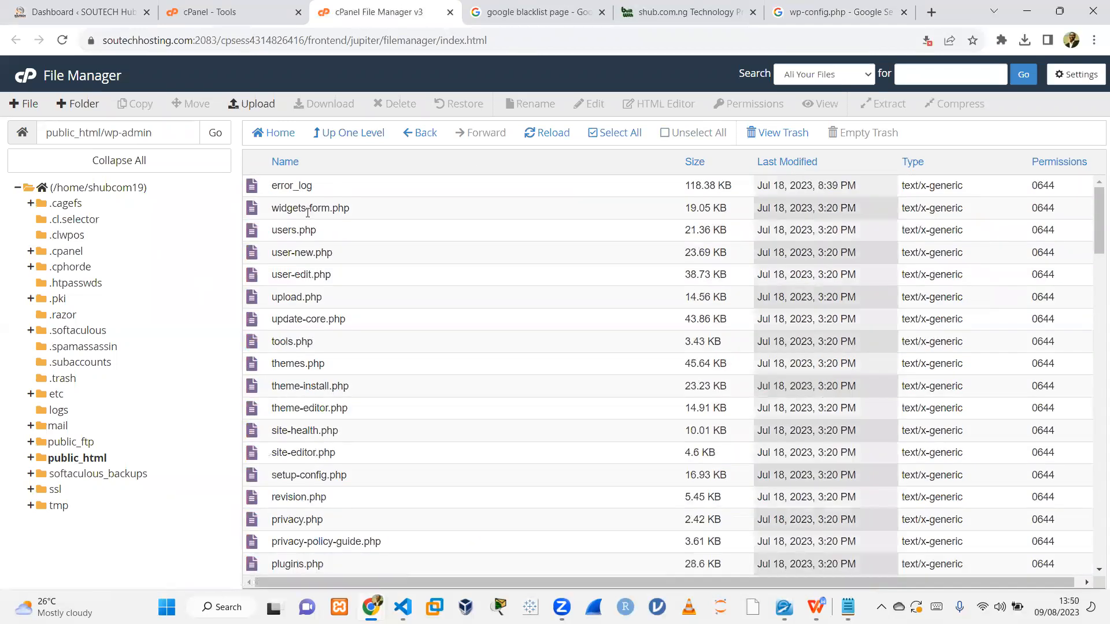
left_click(284, 233)
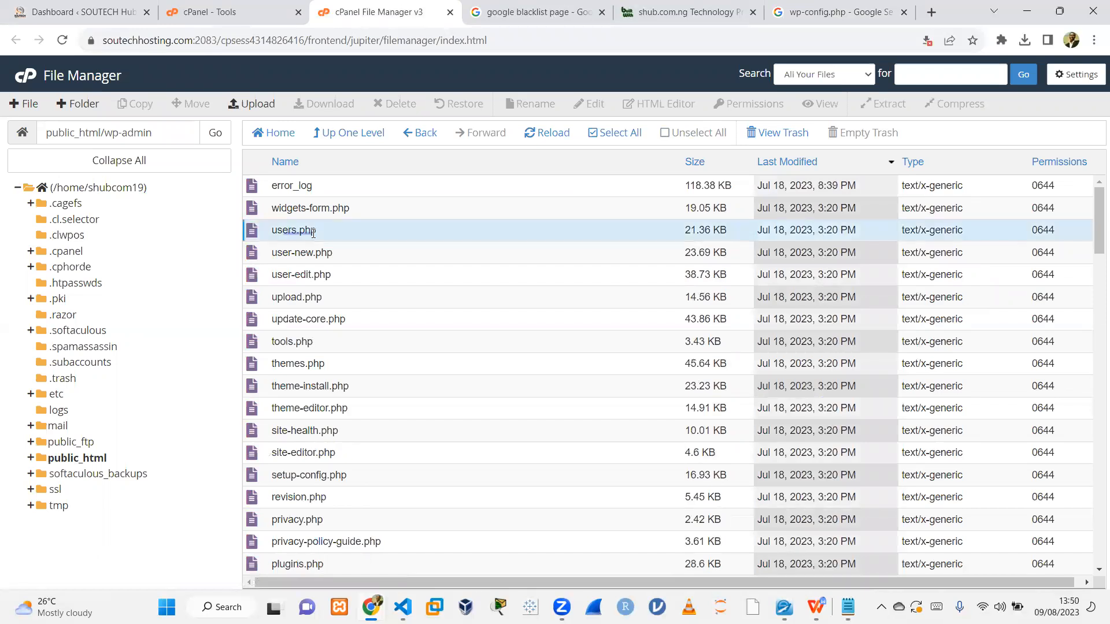
double_click(312, 232)
key("Escape")
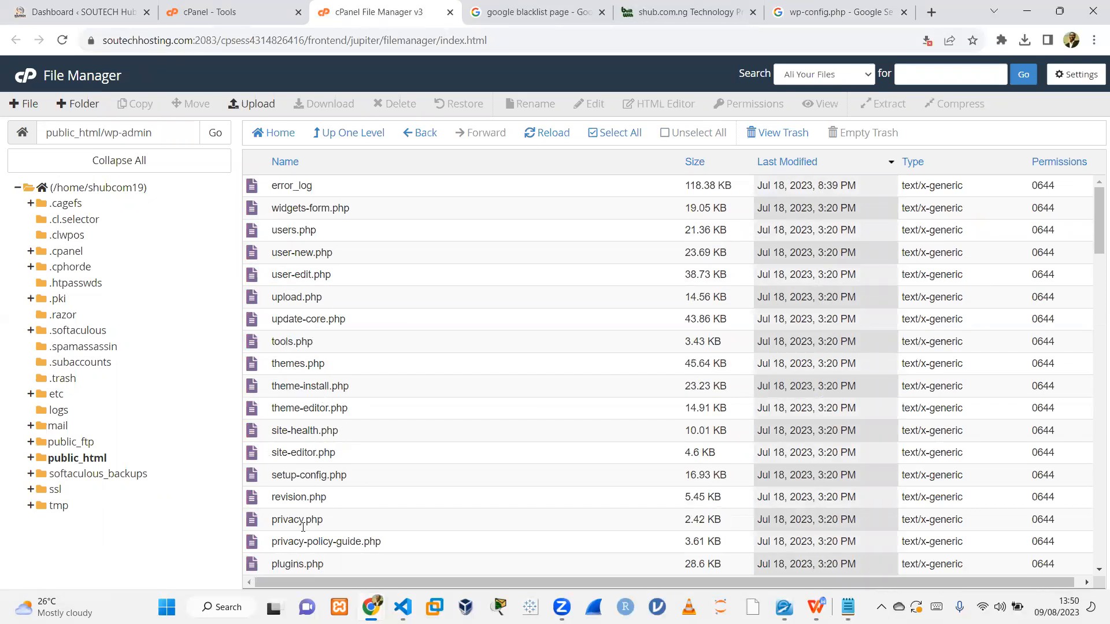
left_click_drag(1095, 210, 1094, 389)
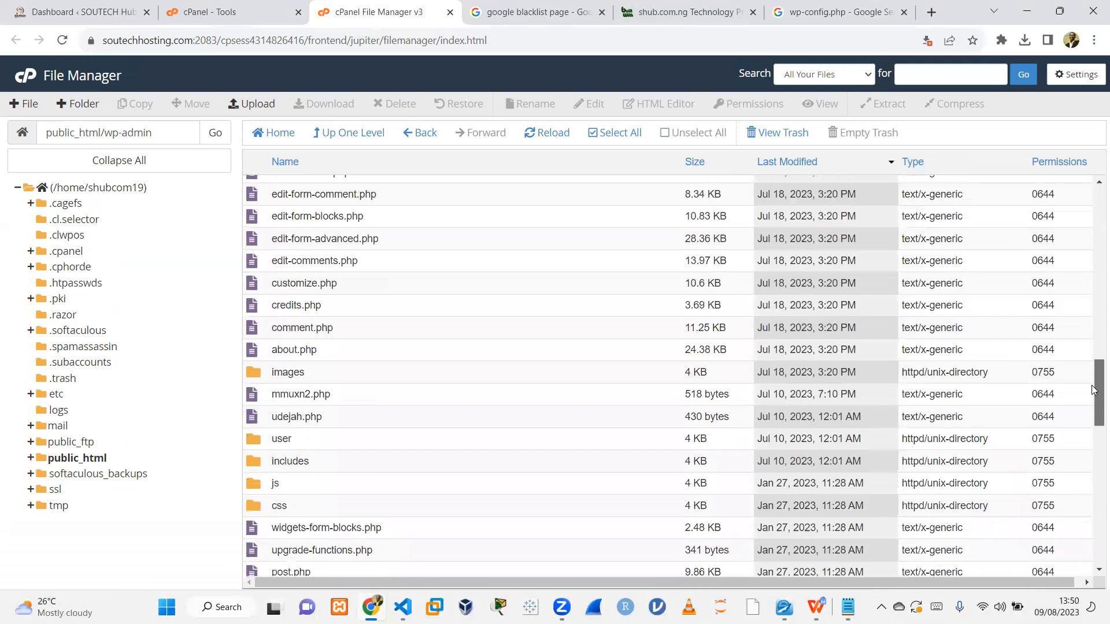
left_click(314, 417)
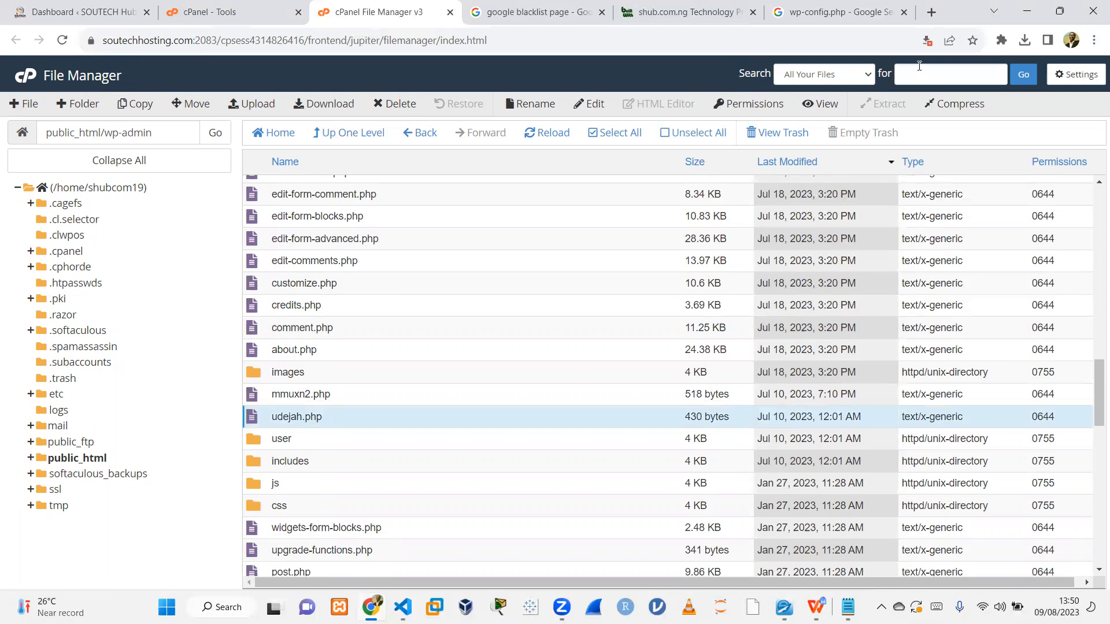
Go back through the Google search history to the earlier ejacudaz search.
left_click(849, 10)
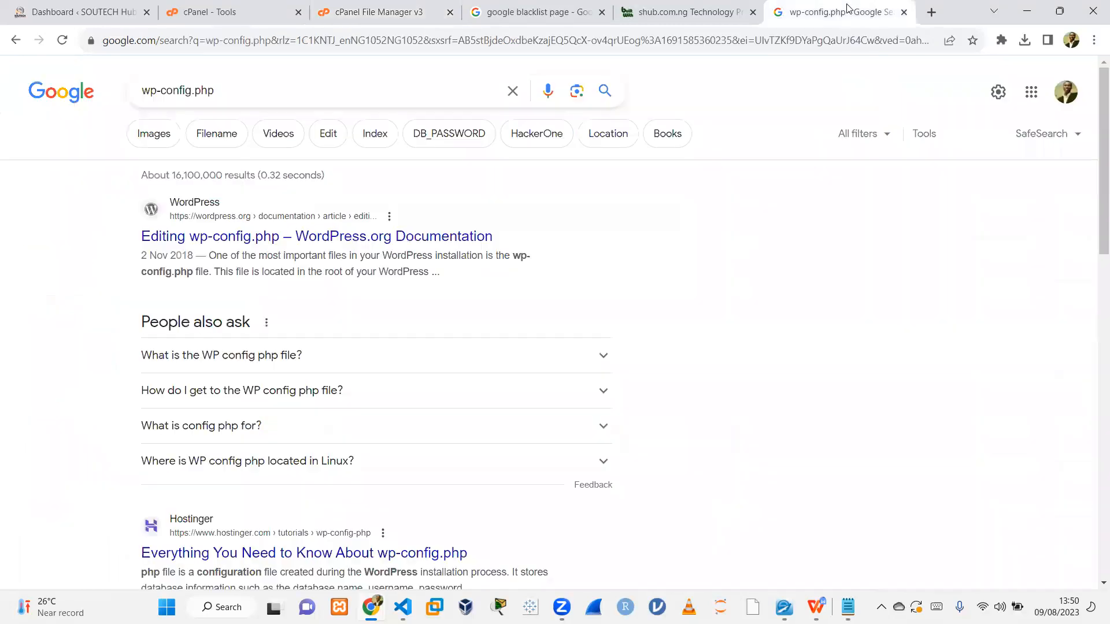
left_click(17, 38)
left_click(17, 38)
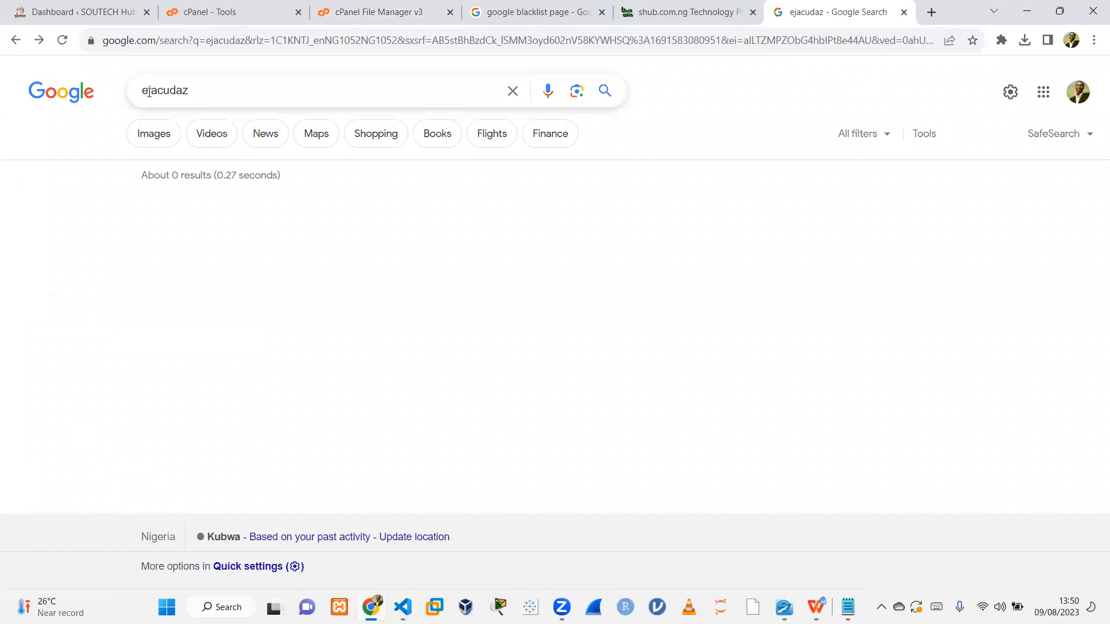
Check the Sucuri WordPress Integrity list of modified core files and return to the File Manager.
left_click(203, 13)
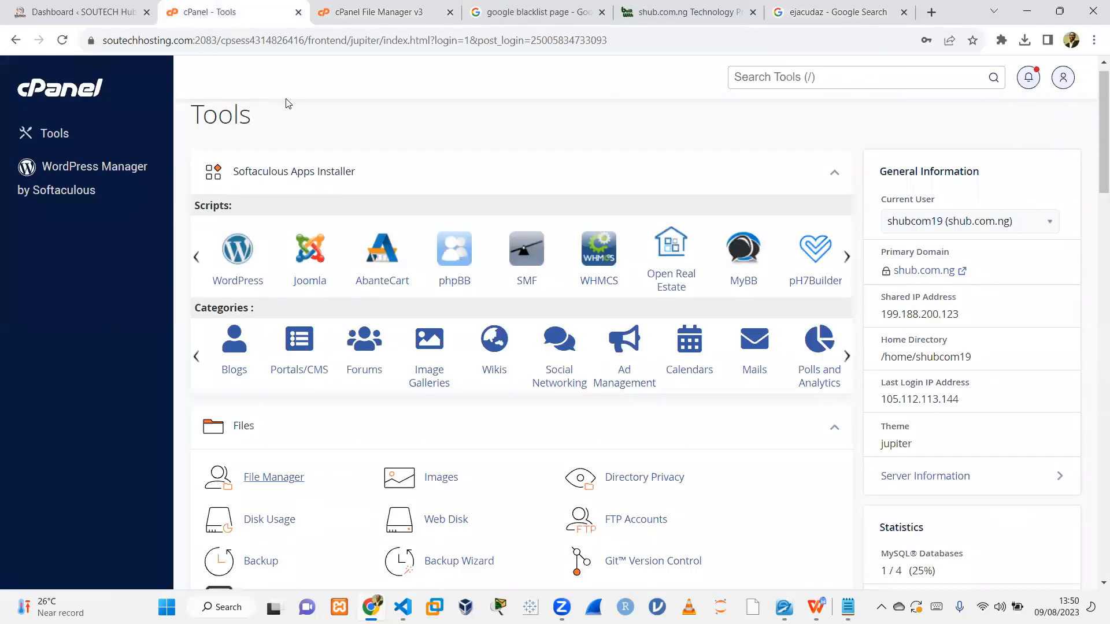
left_click(64, 11)
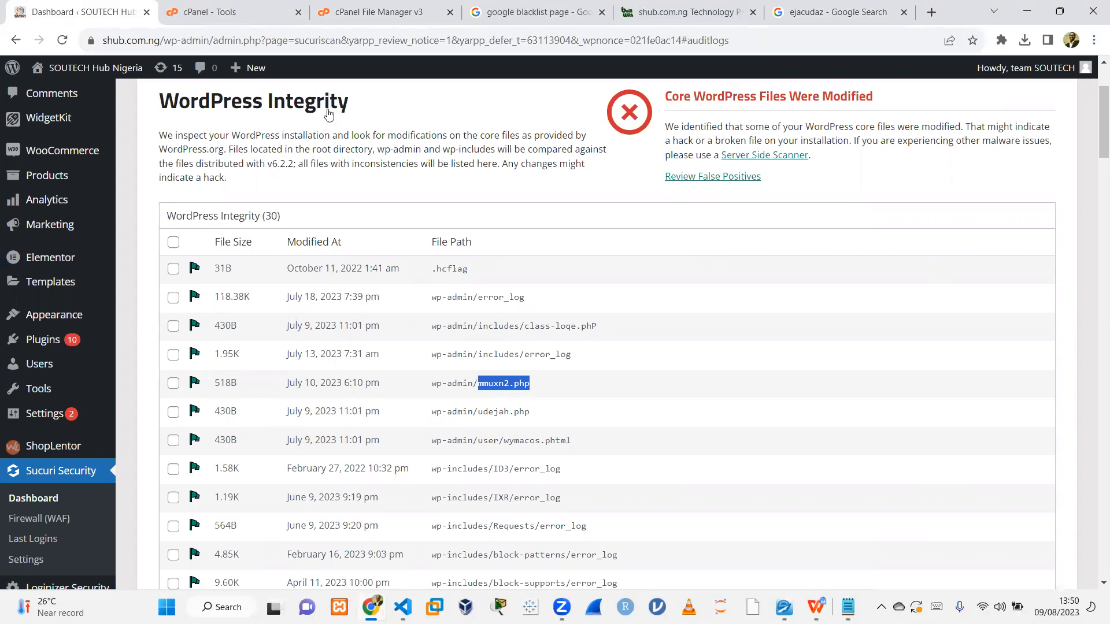
key("ctrl+3")
Open udejah.php in the File Manager's code editor and inspect its contents.
left_click(598, 103)
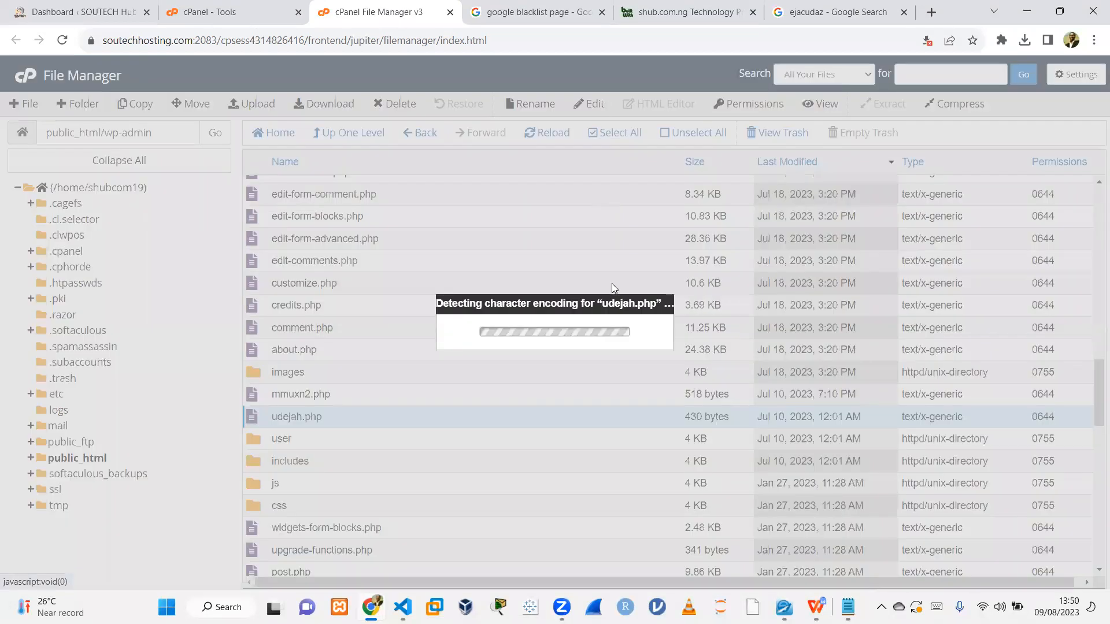
left_click(682, 432)
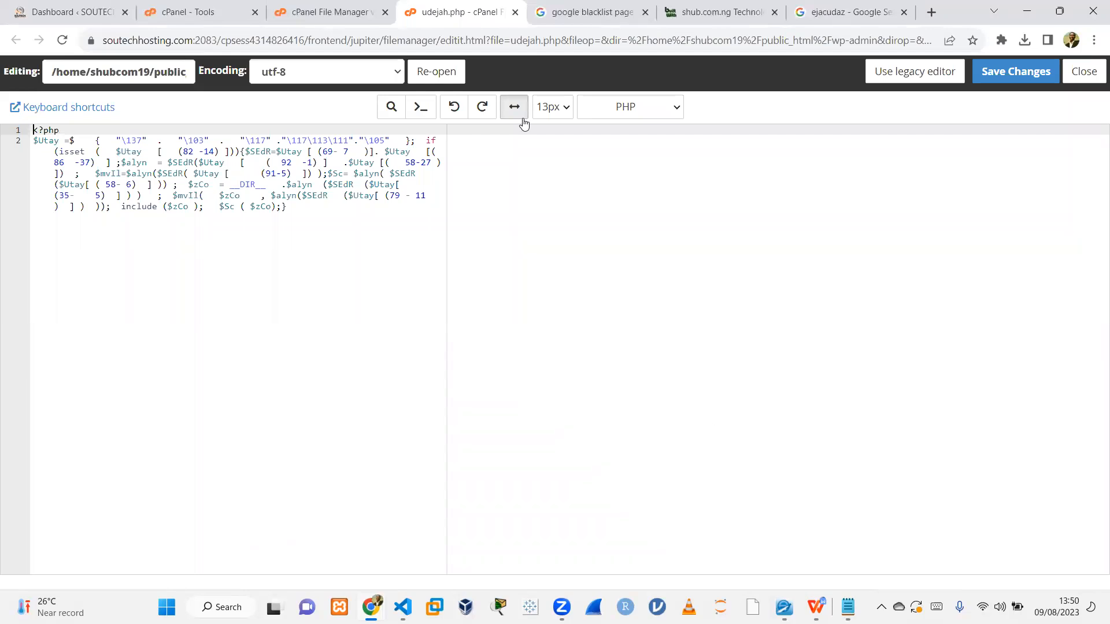
left_click(325, 12)
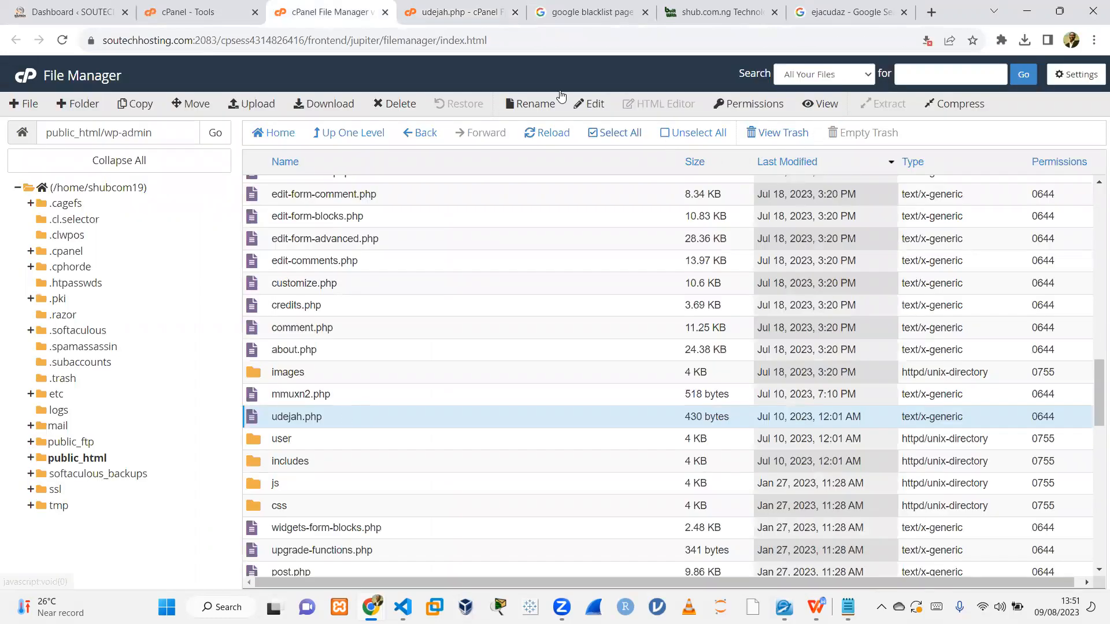
key("ctrl+Tab")
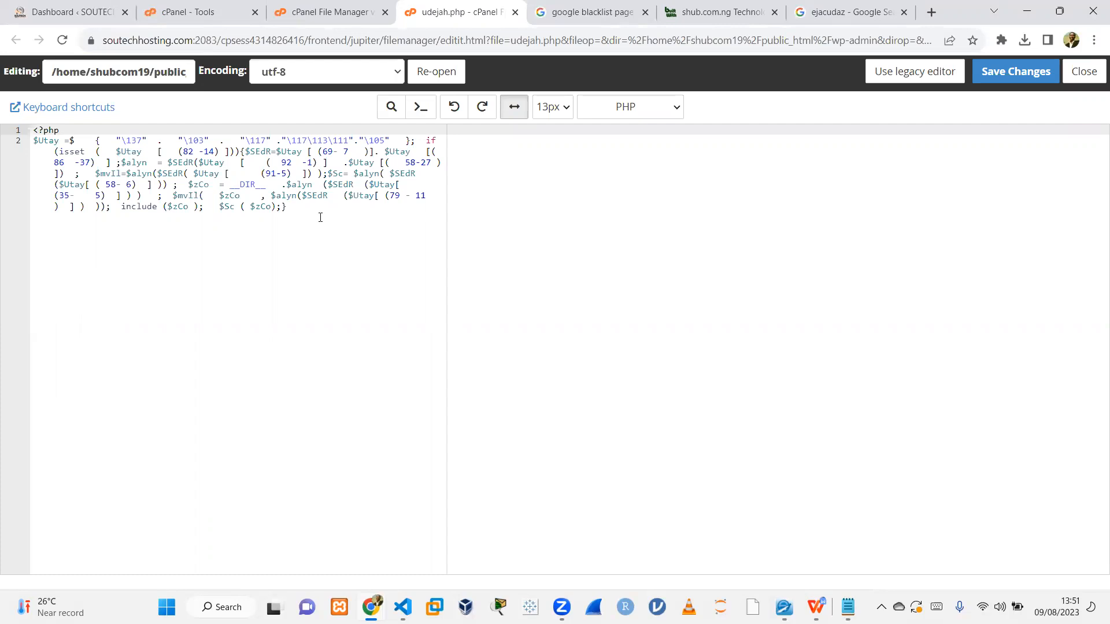
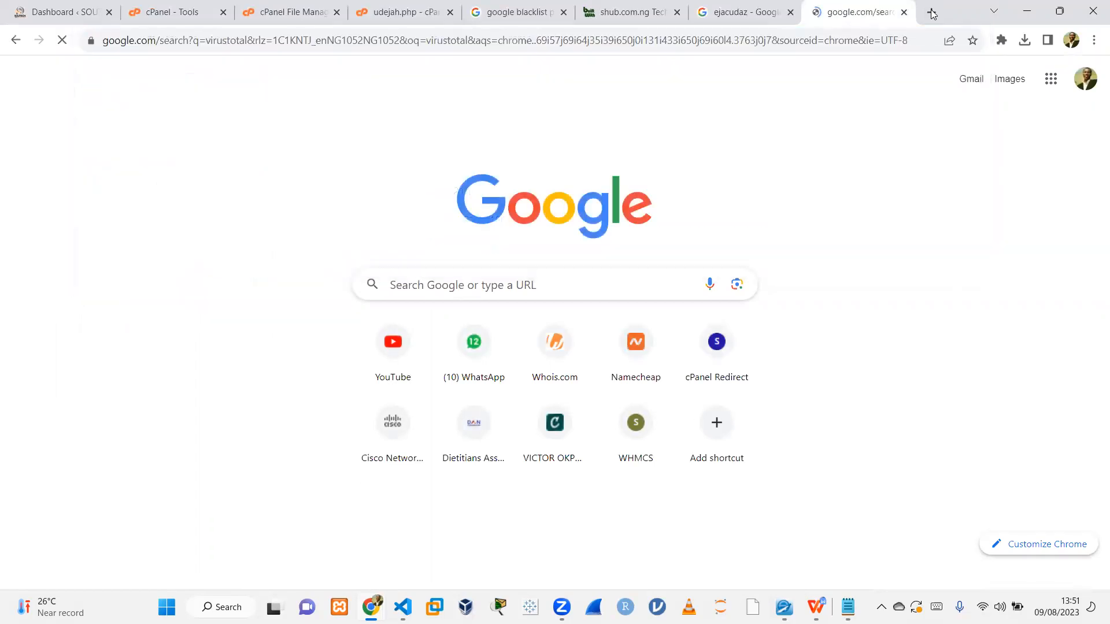
Open VirusTotal from the Google search results and reload its page after checking the udejah.php editor tab.
left_click(255, 235)
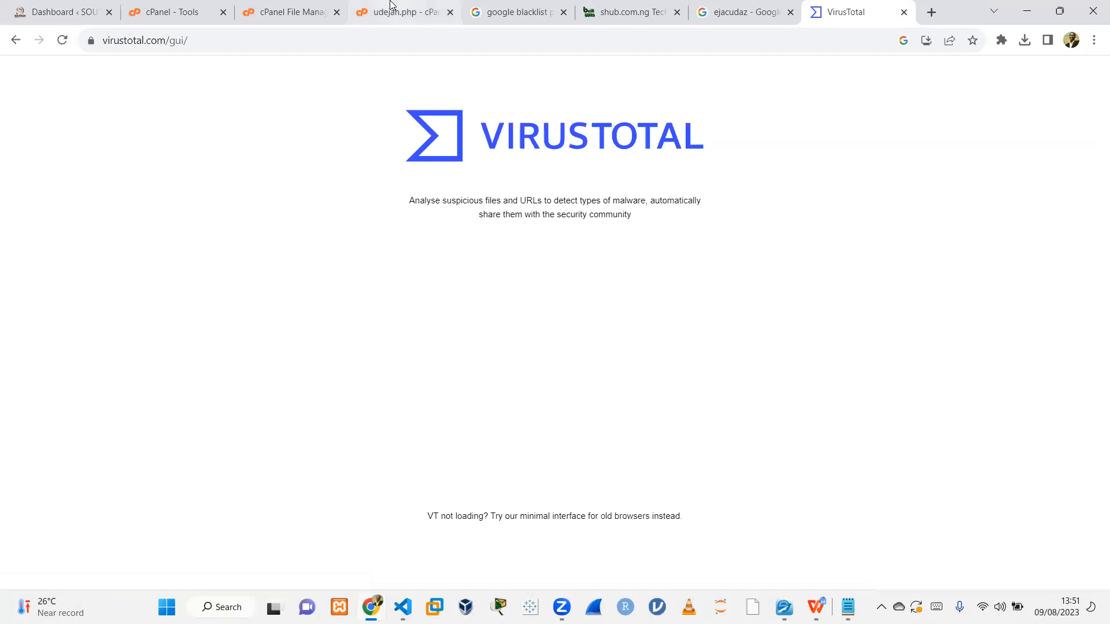
mouse_move(384, 13)
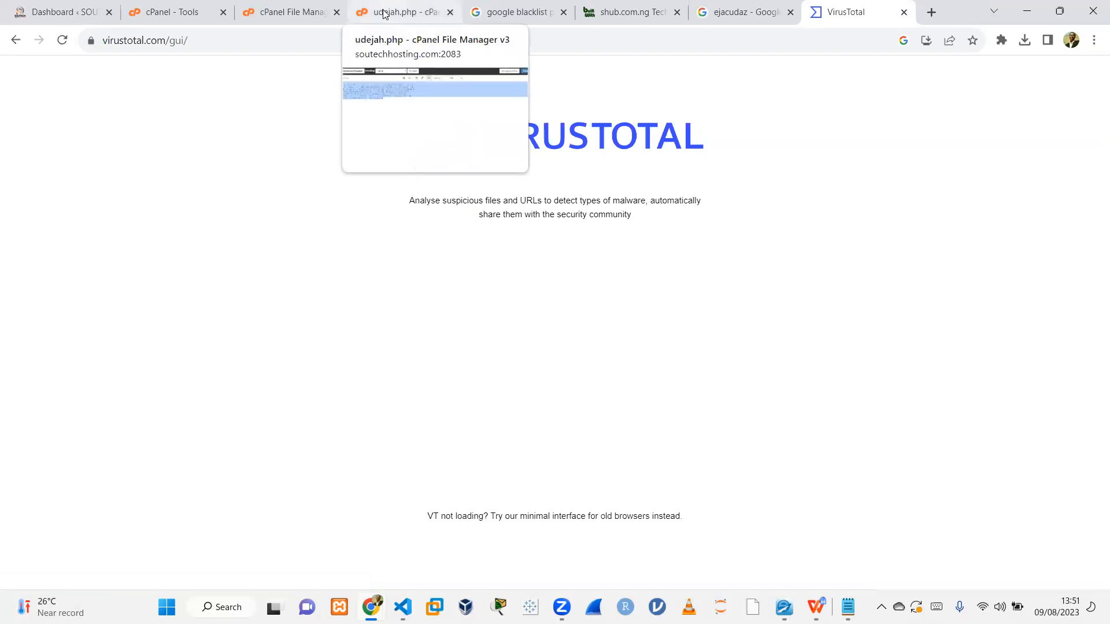
left_click(385, 13)
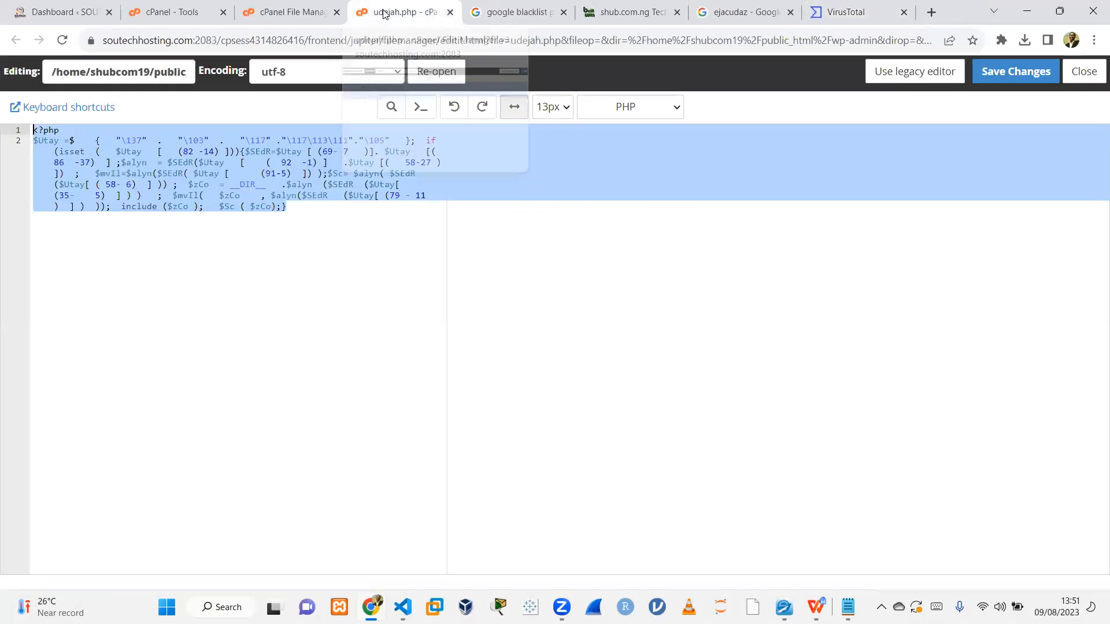
left_click(880, 10)
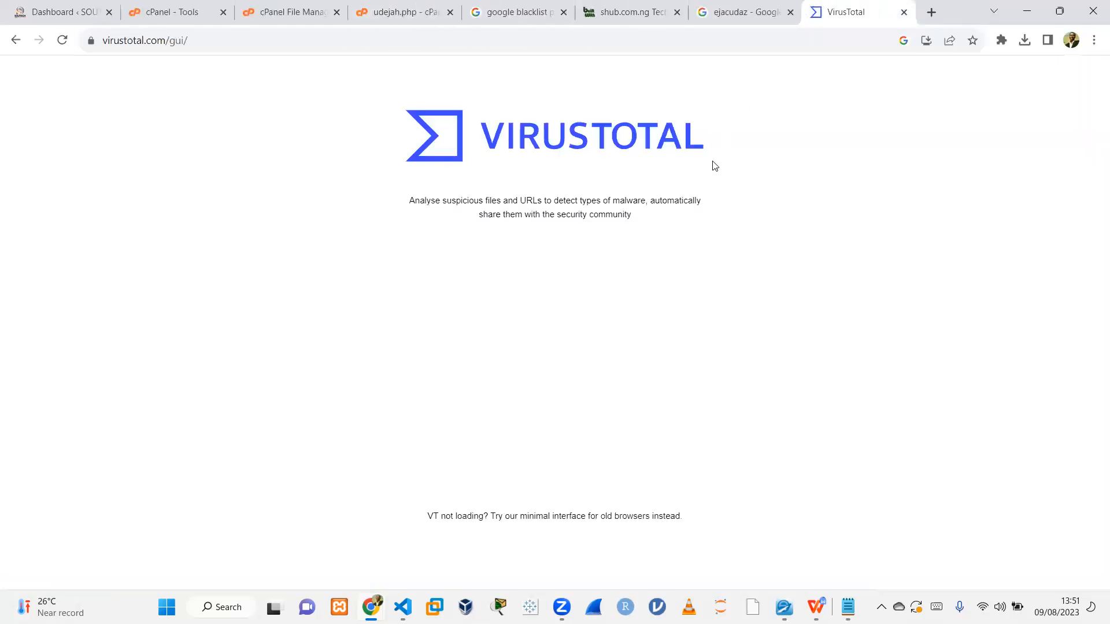
key("F5")
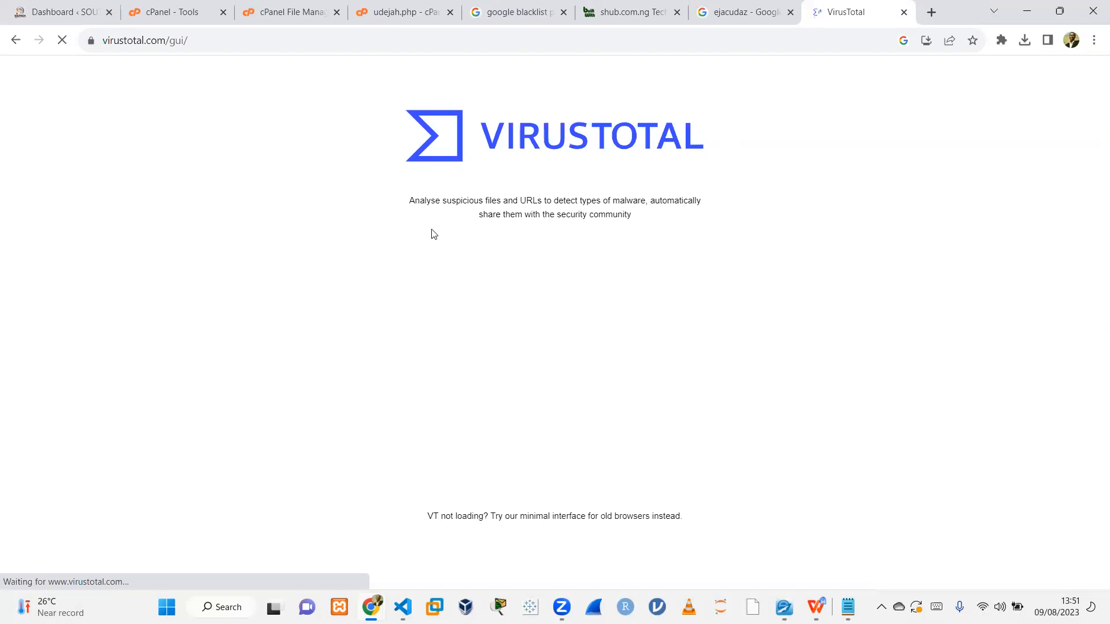
left_click(370, 12)
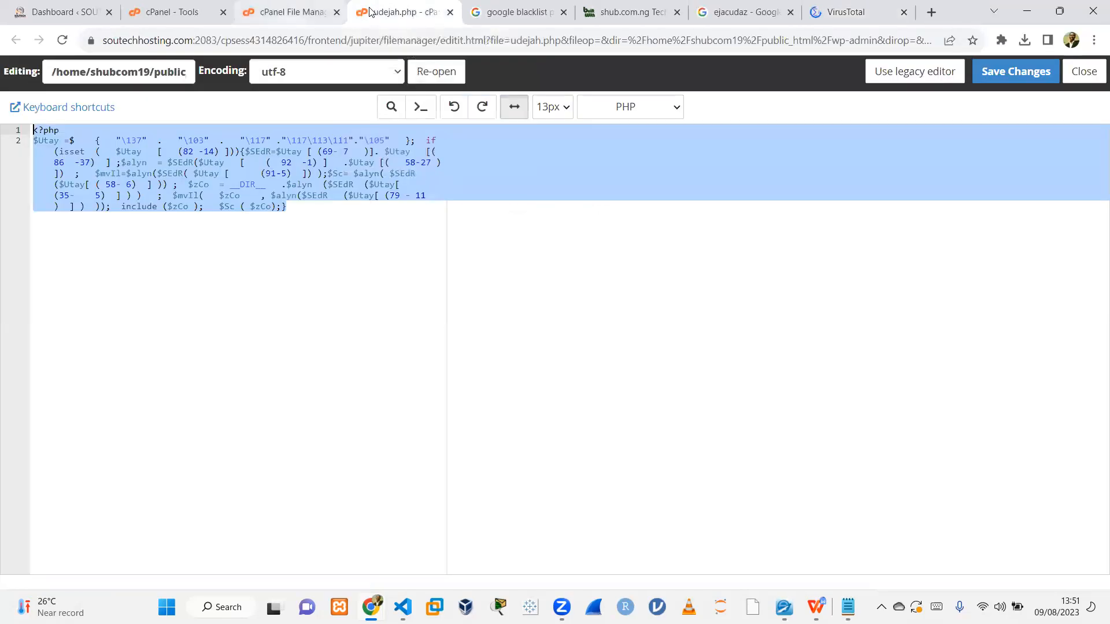
Compress udejah.php in the File Manager into a zip archive named udejah.php.zip in public_html/wp-admin.
left_click(291, 10)
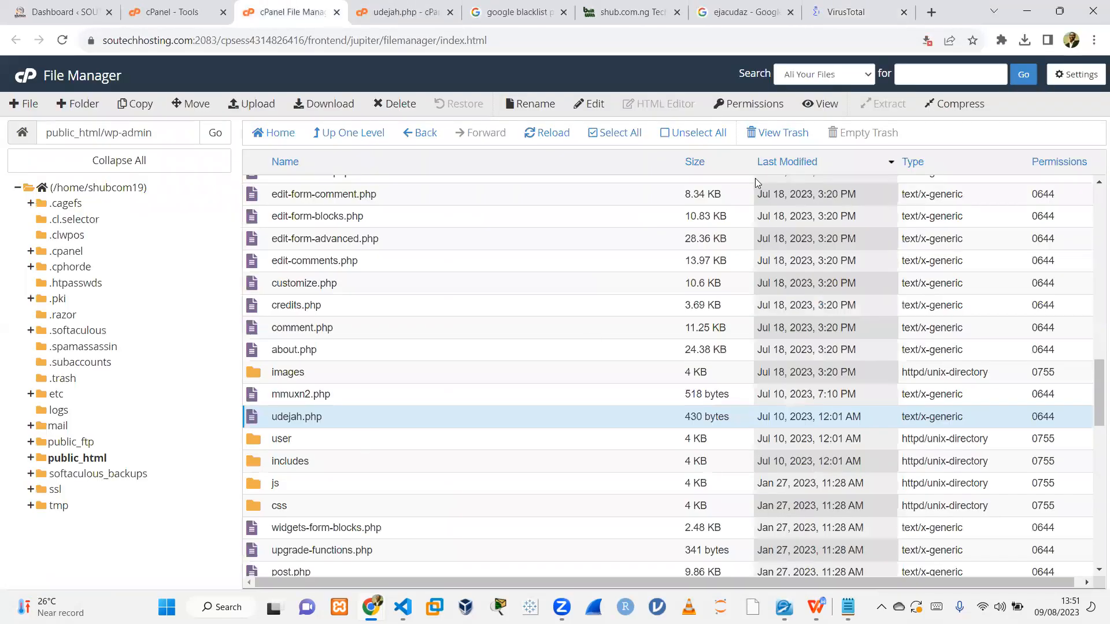
left_click(961, 110)
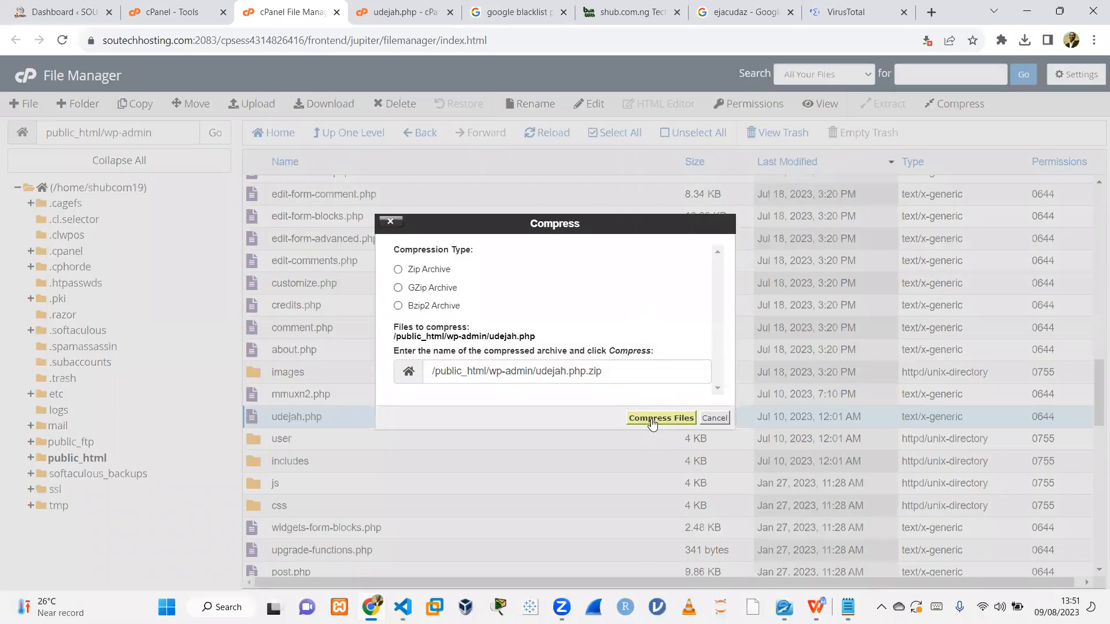
left_click(652, 421)
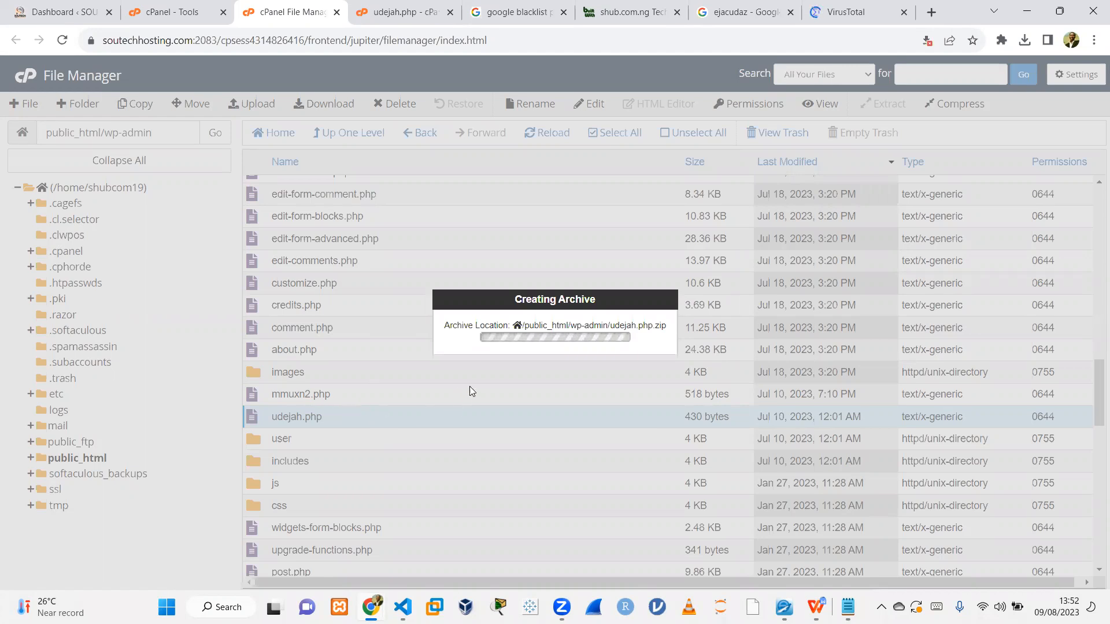
Browse VirusTotal's file, search and URL scanning options, ending on the file upload view.
left_click(861, 9)
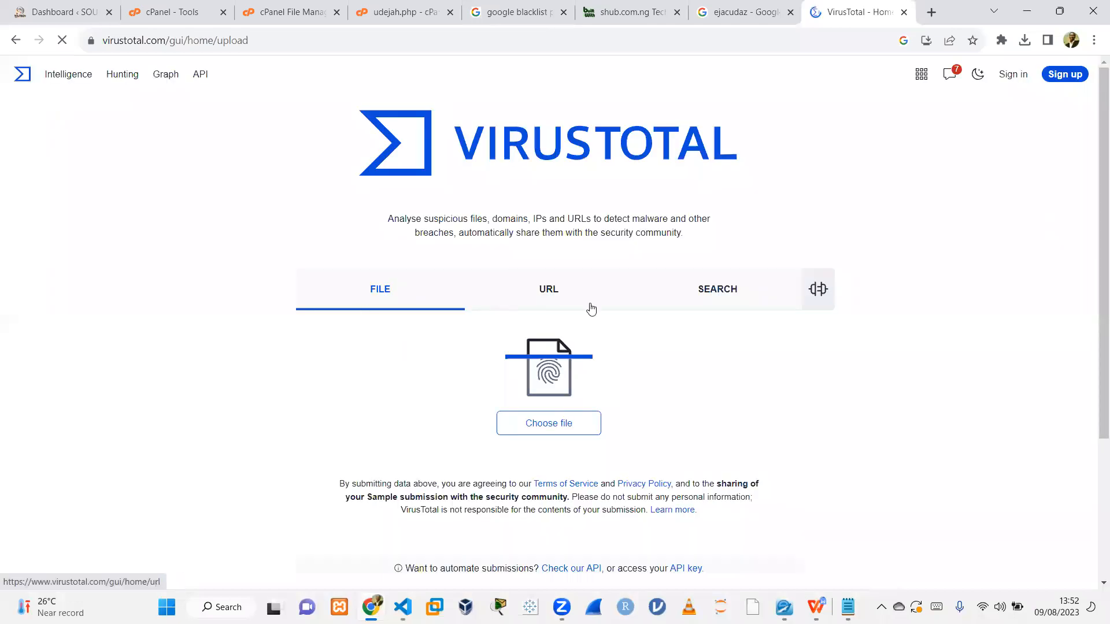
left_click(710, 286)
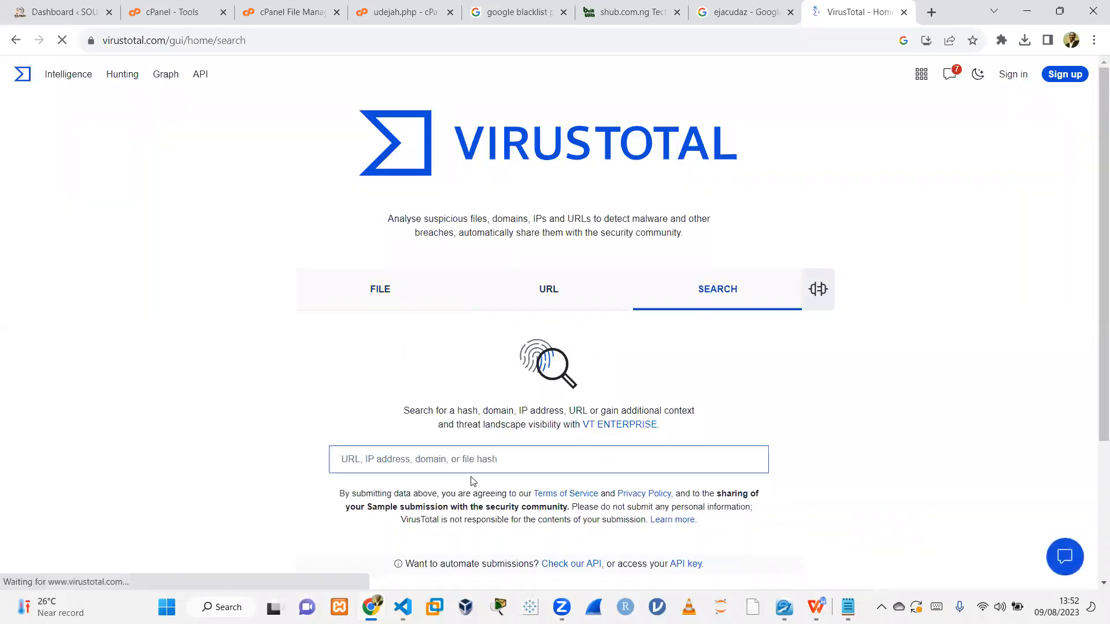
left_click(370, 463)
left_click(548, 292)
left_click(396, 303)
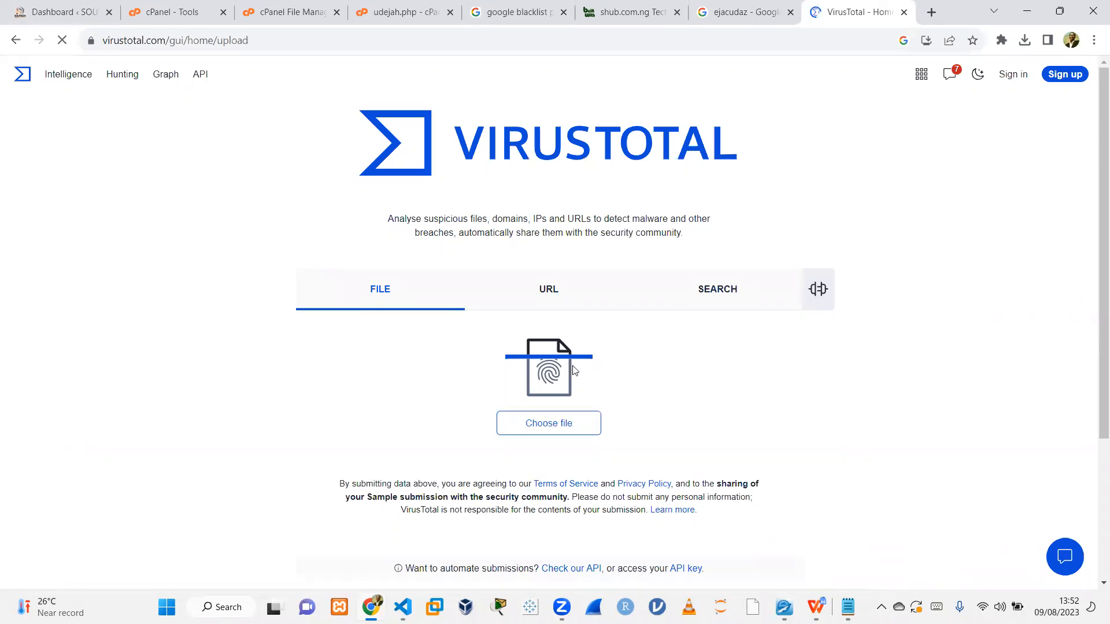
Switch to VS Code, create a new untitled file and set its language mode to PHP.
left_click(403, 607)
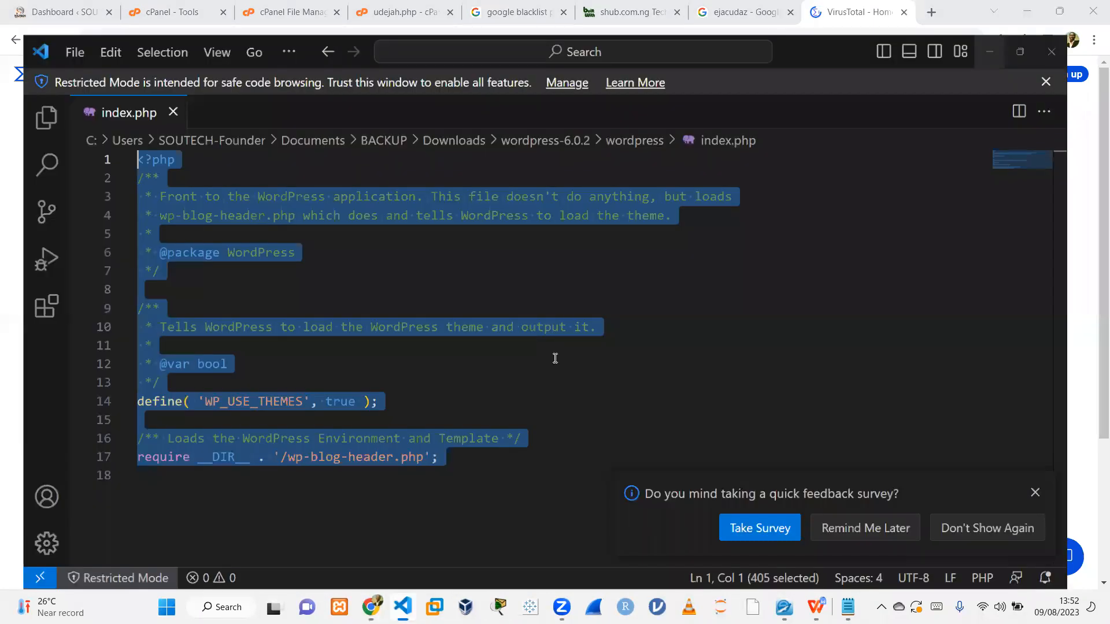
left_click(552, 353)
key("ctrl+n")
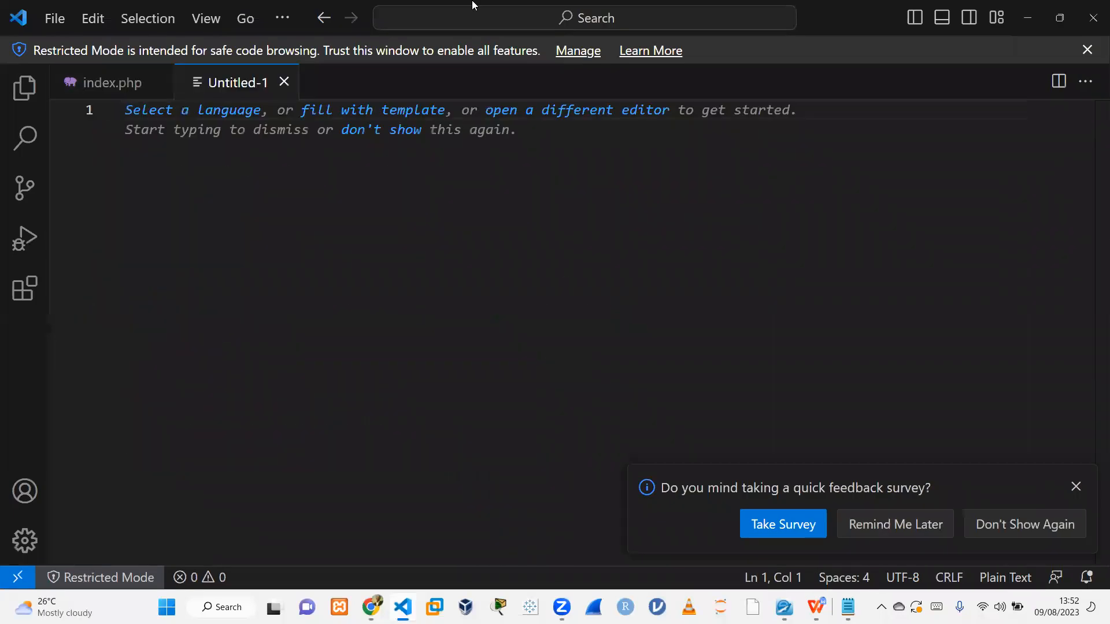
left_click(207, 112)
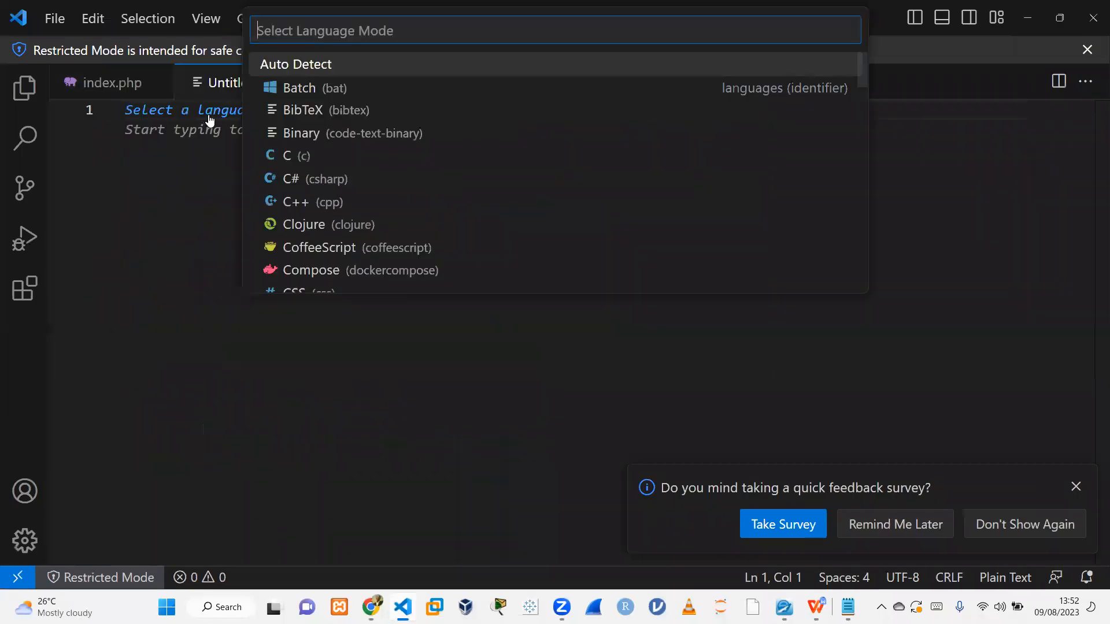
type("php")
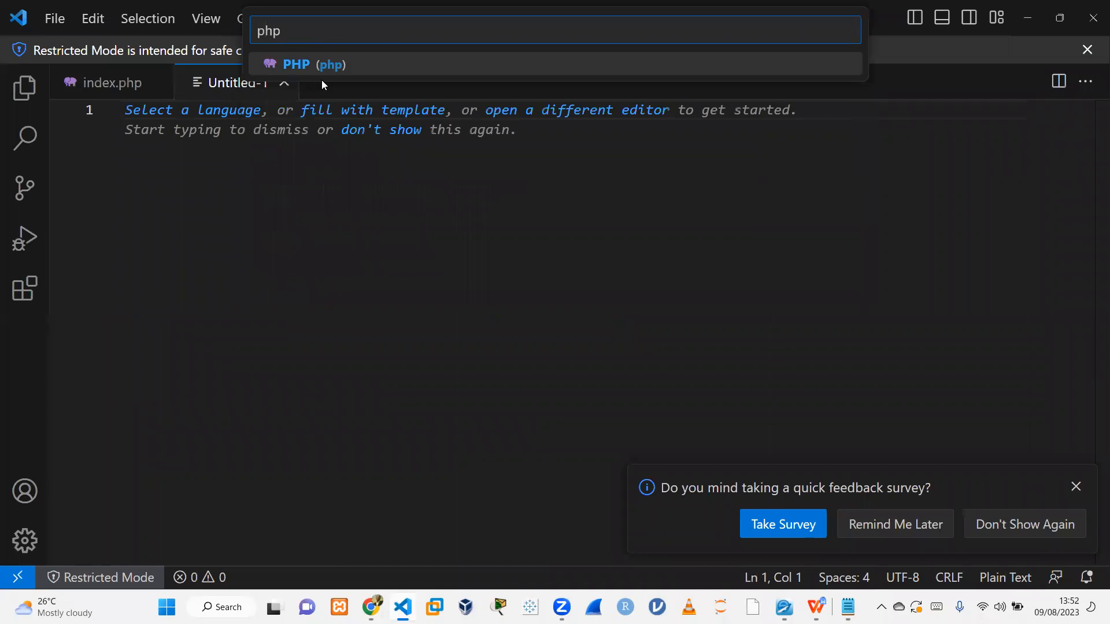
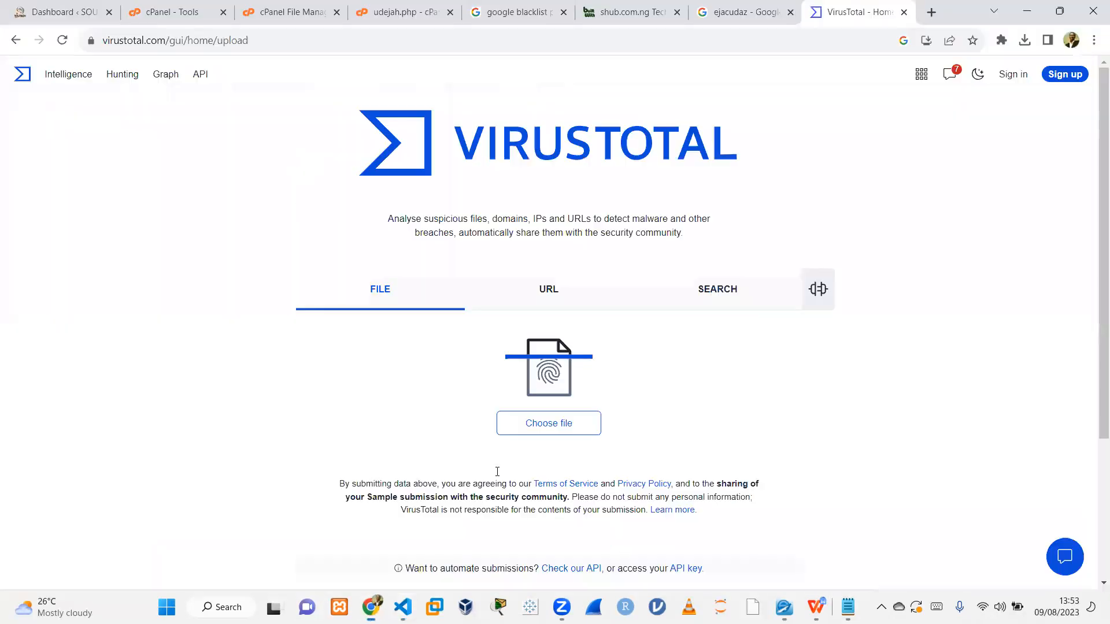
Return to the File Manager's compression results and select the udejah file name shown there.
left_click(171, 8)
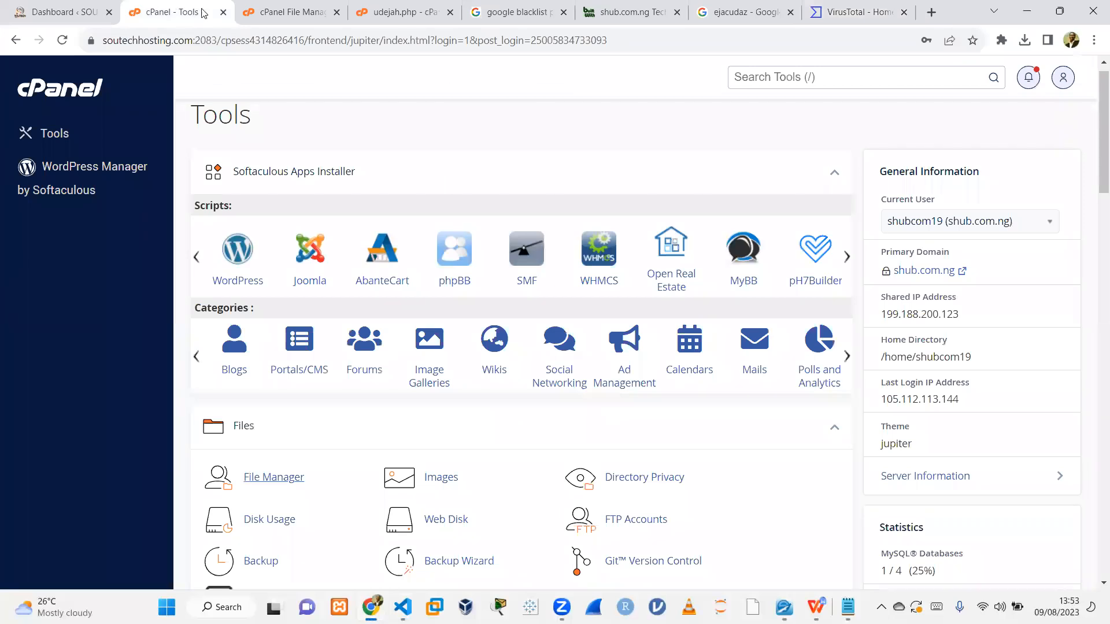
left_click(315, 11)
left_click(393, 10)
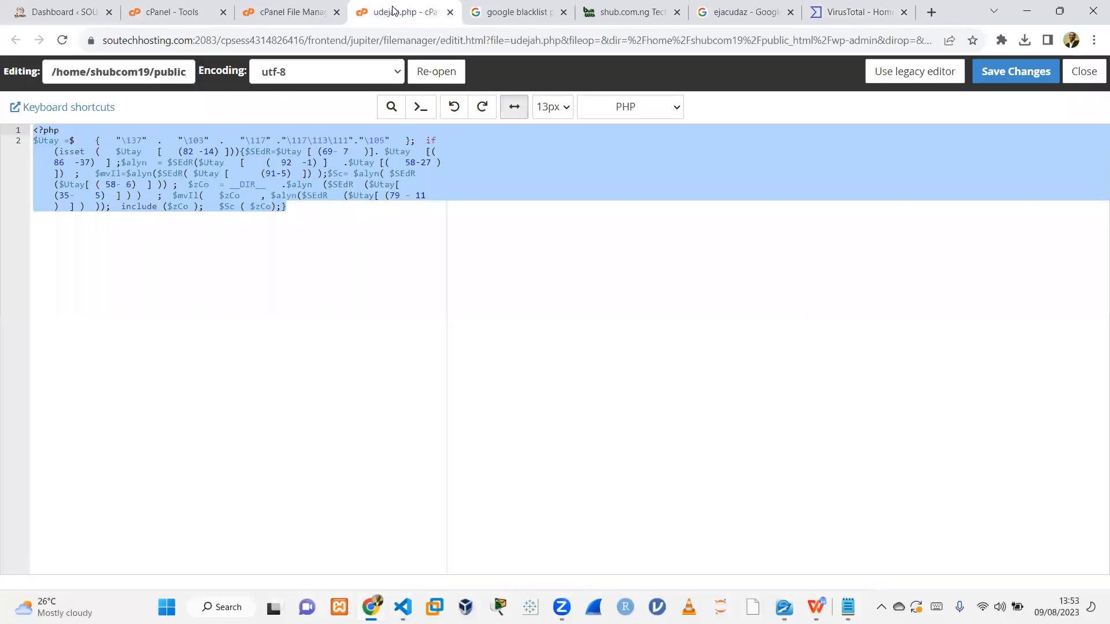
left_click(290, 11)
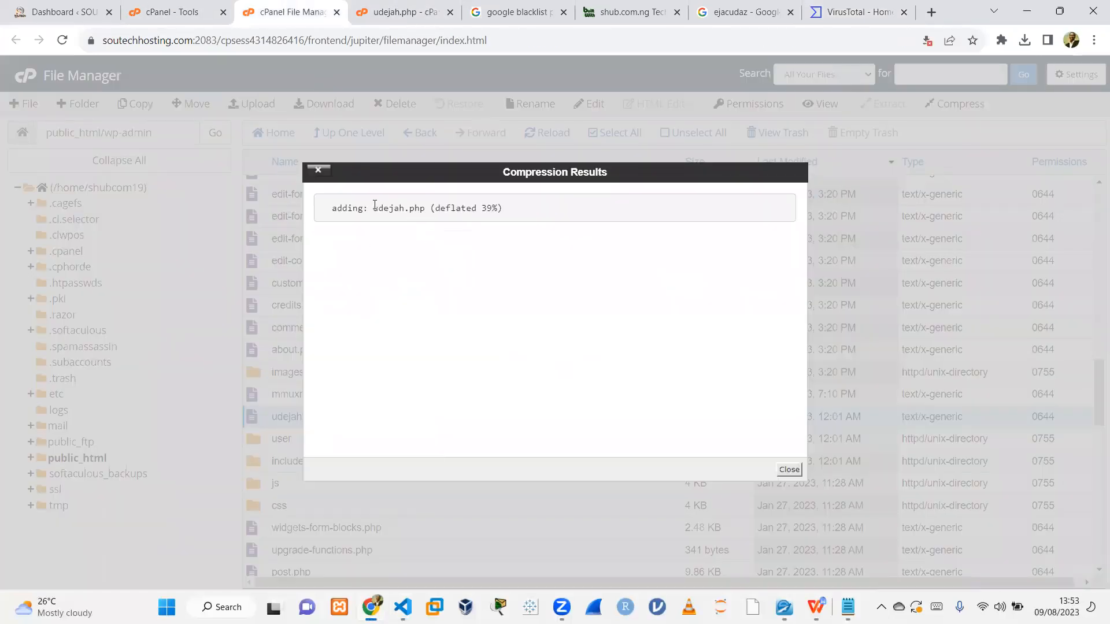
left_click_drag(374, 206, 399, 210)
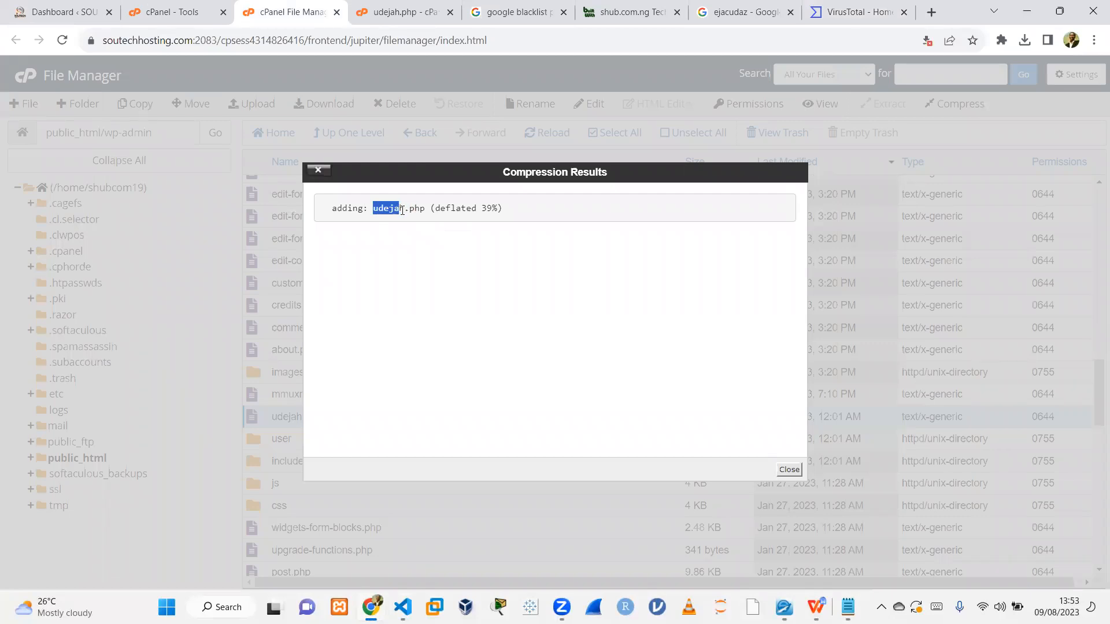
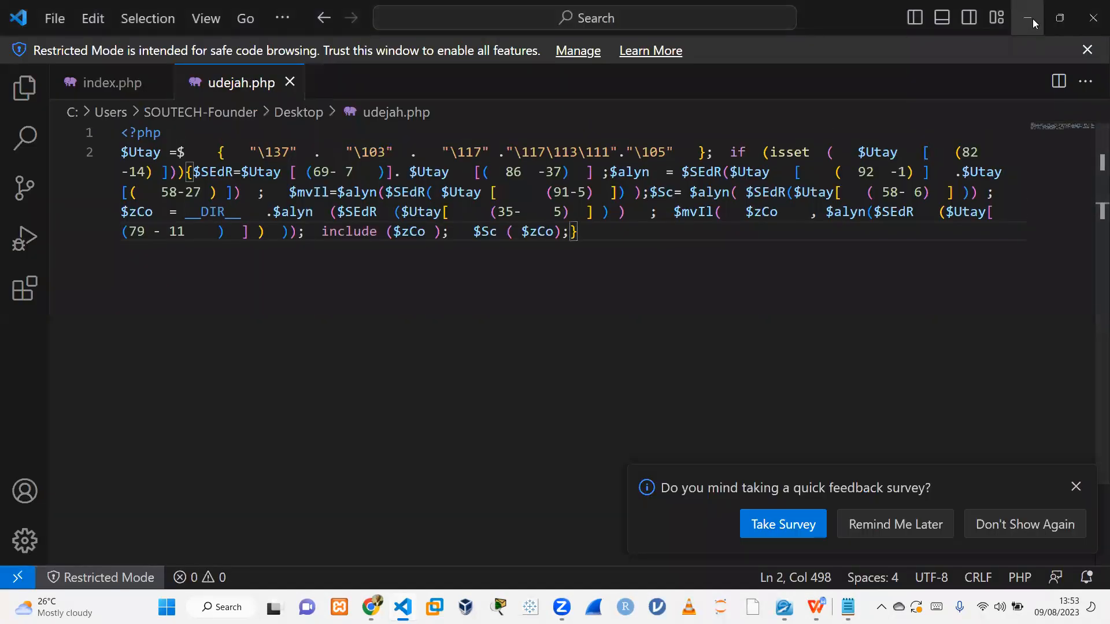
Scan udejah.php from the Desktop with VirusTotal and review its detection results.
left_click(1032, 19)
left_click(871, 8)
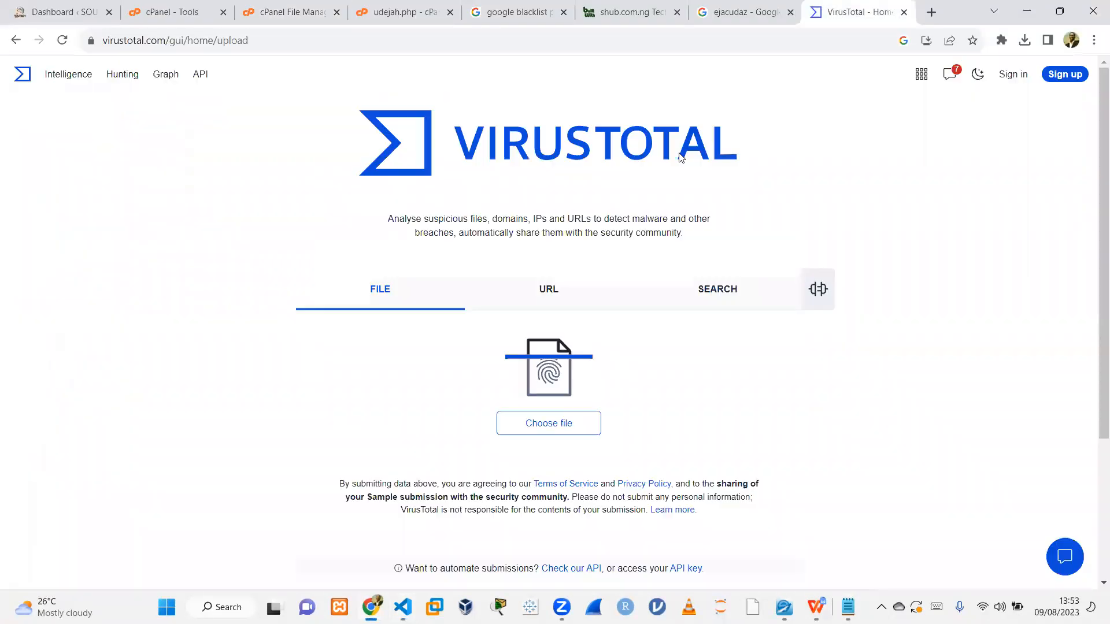
left_click(545, 425)
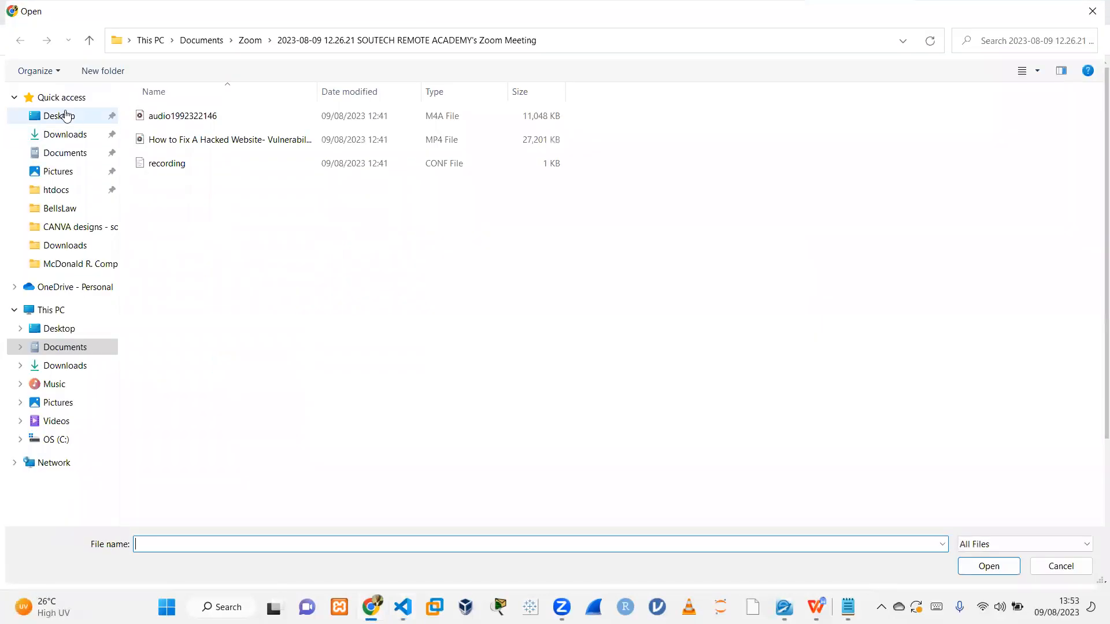
left_click(64, 116)
left_click(183, 215)
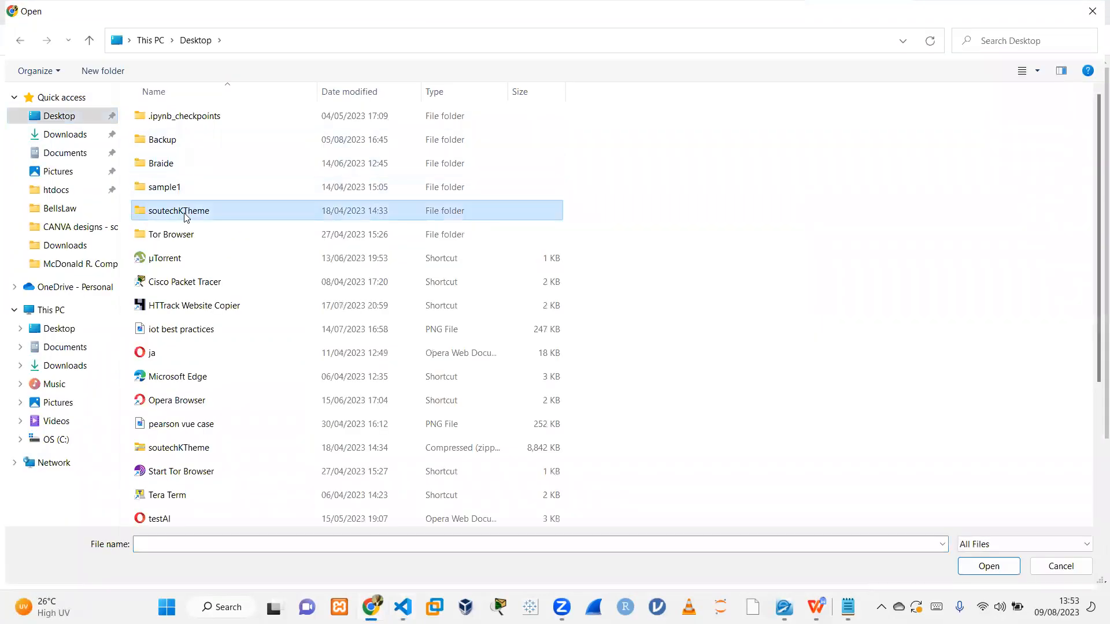
key("u")
key("Return")
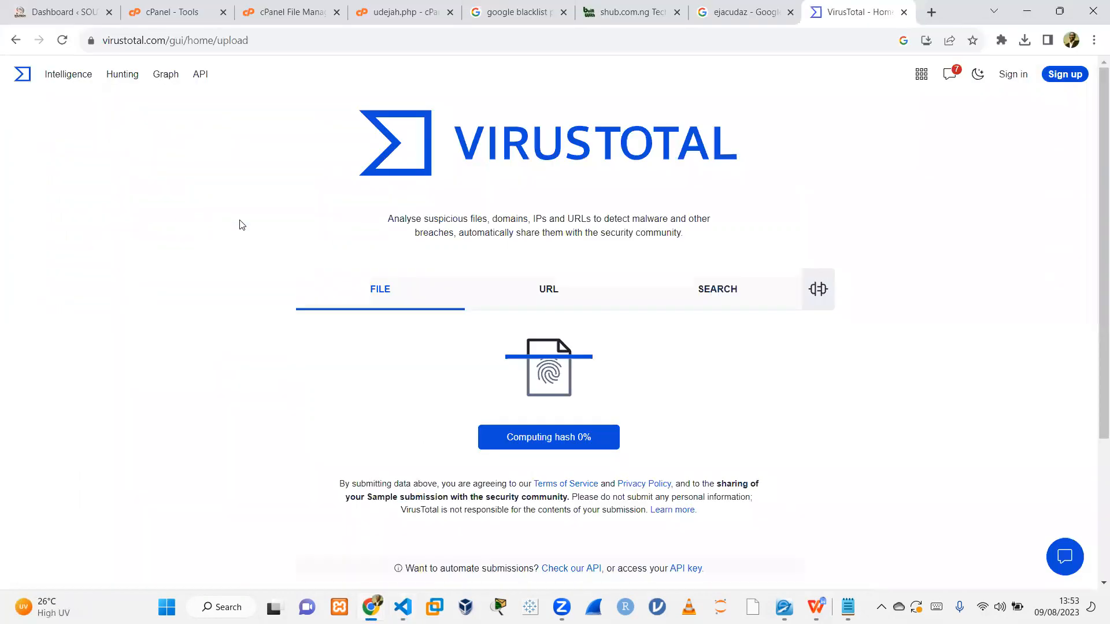
left_click(554, 464)
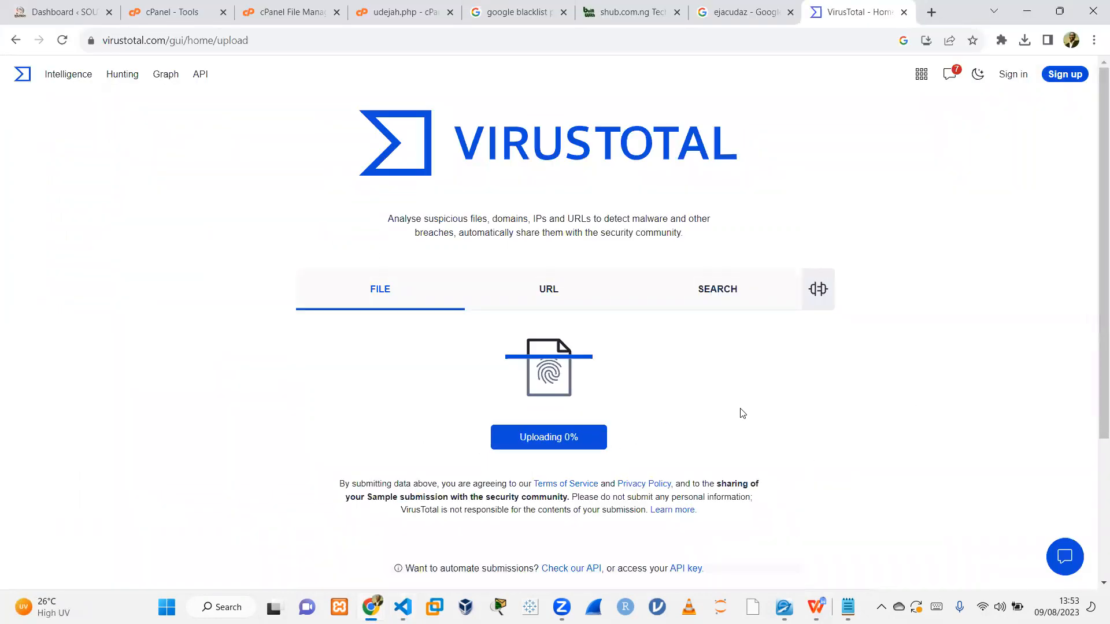
scroll(1094, 273, "down", 1)
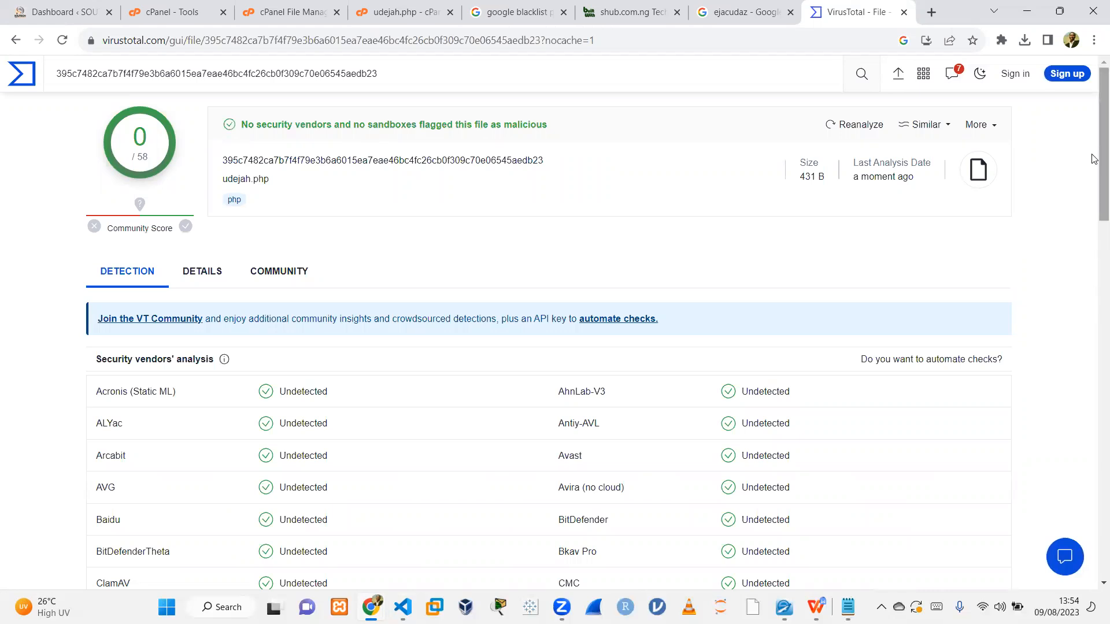
scroll(1096, 456, "down", 20)
scroll(1095, 496, "up", 20)
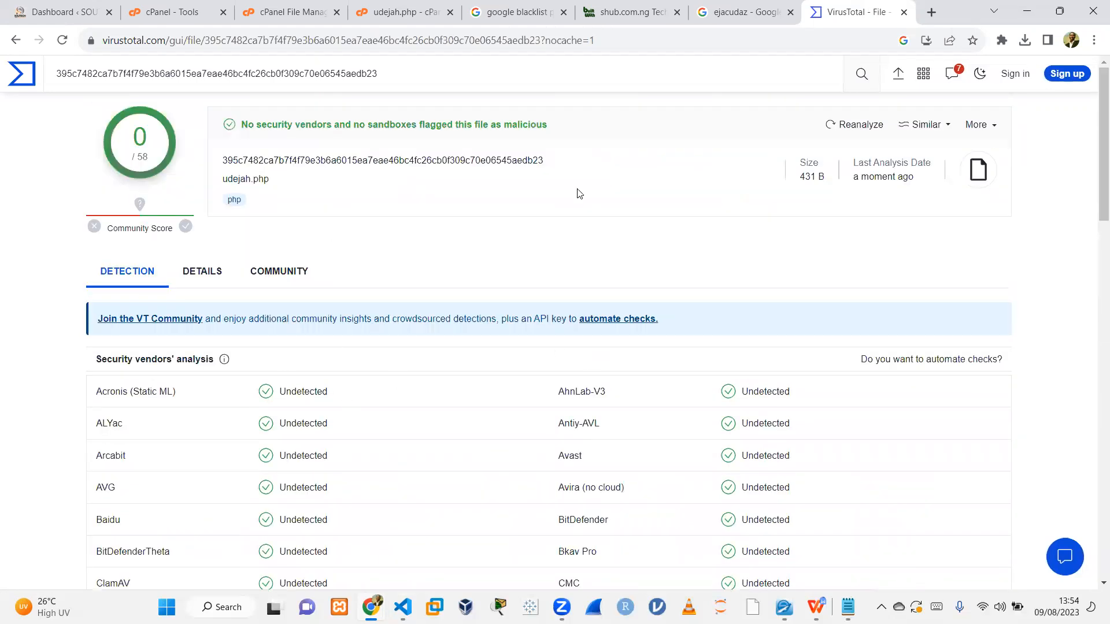
Close the compression results and open mmuxn2.php in the file editor to inspect its code.
left_click(403, 13)
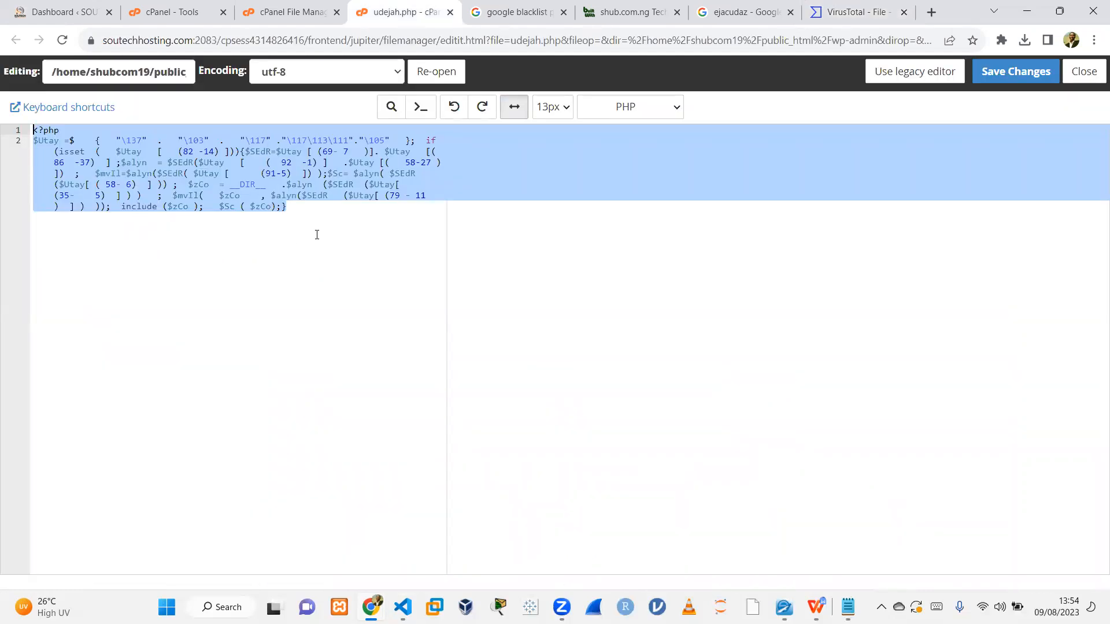
left_click(287, 10)
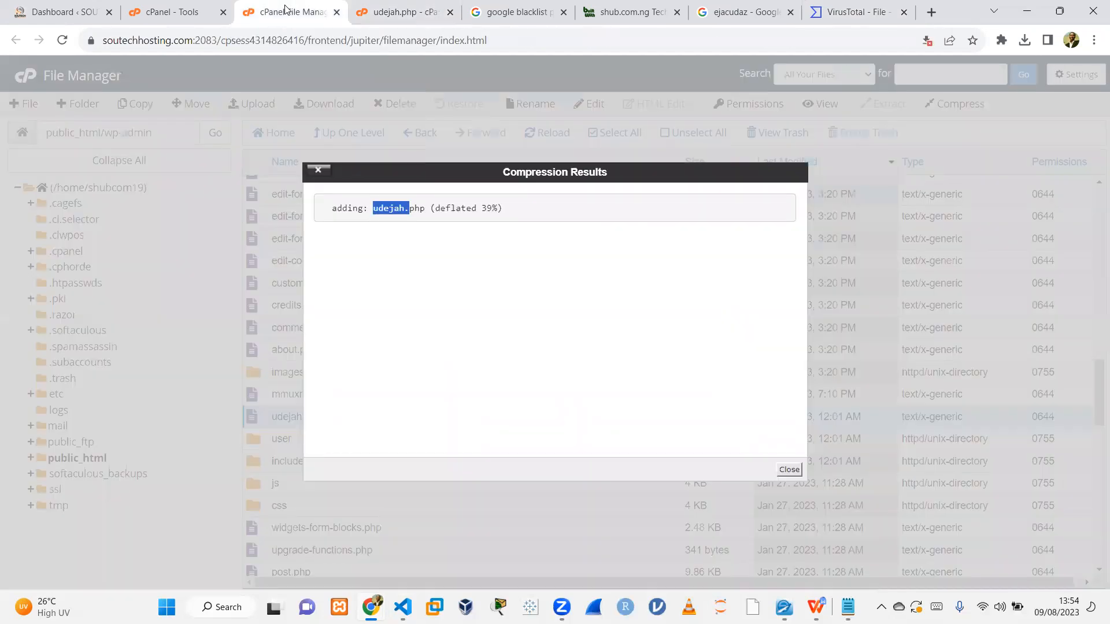
left_click(787, 468)
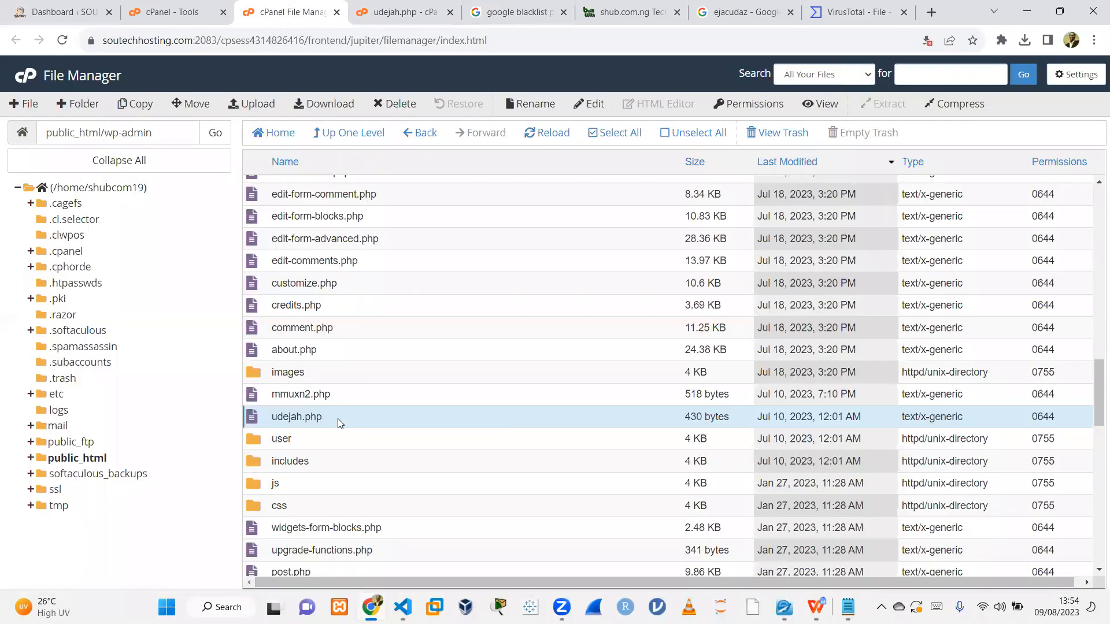
left_click(350, 393)
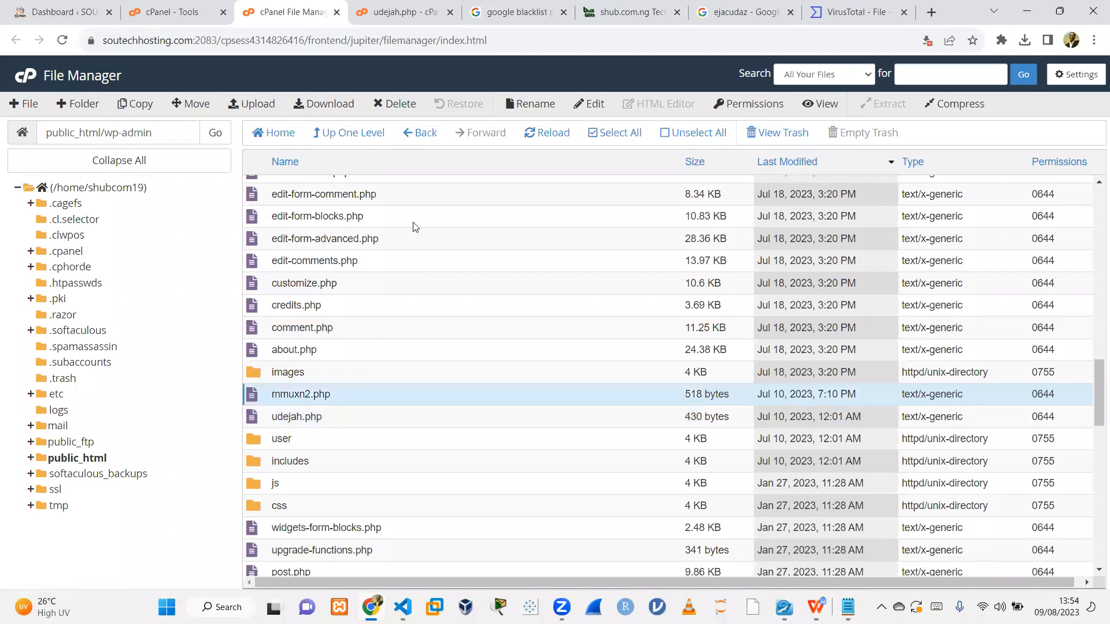
left_click(589, 104)
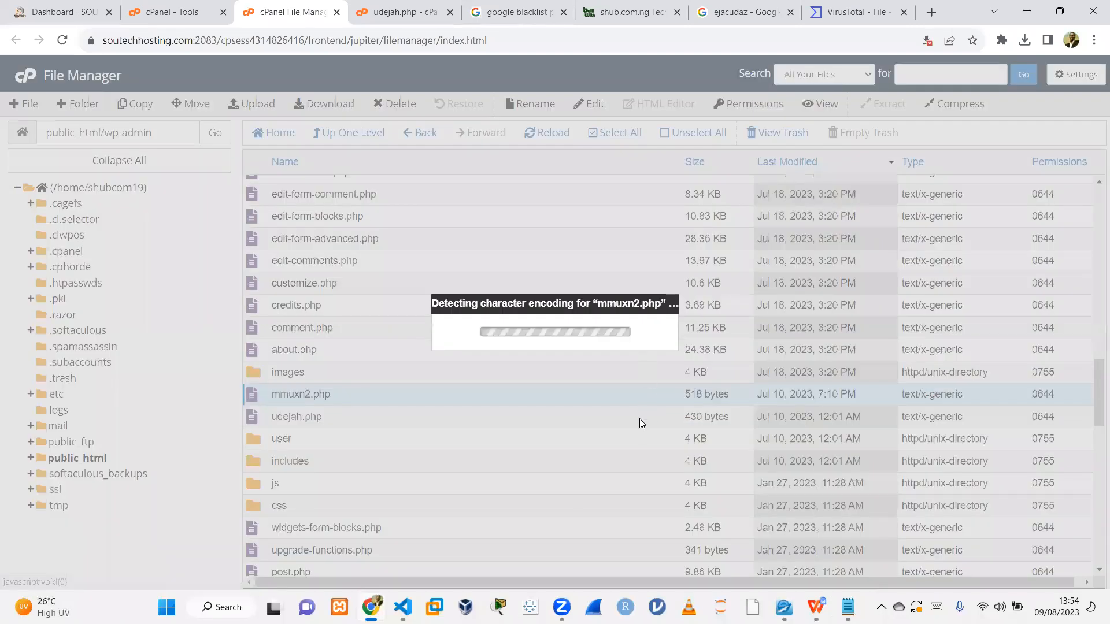
left_click(681, 434)
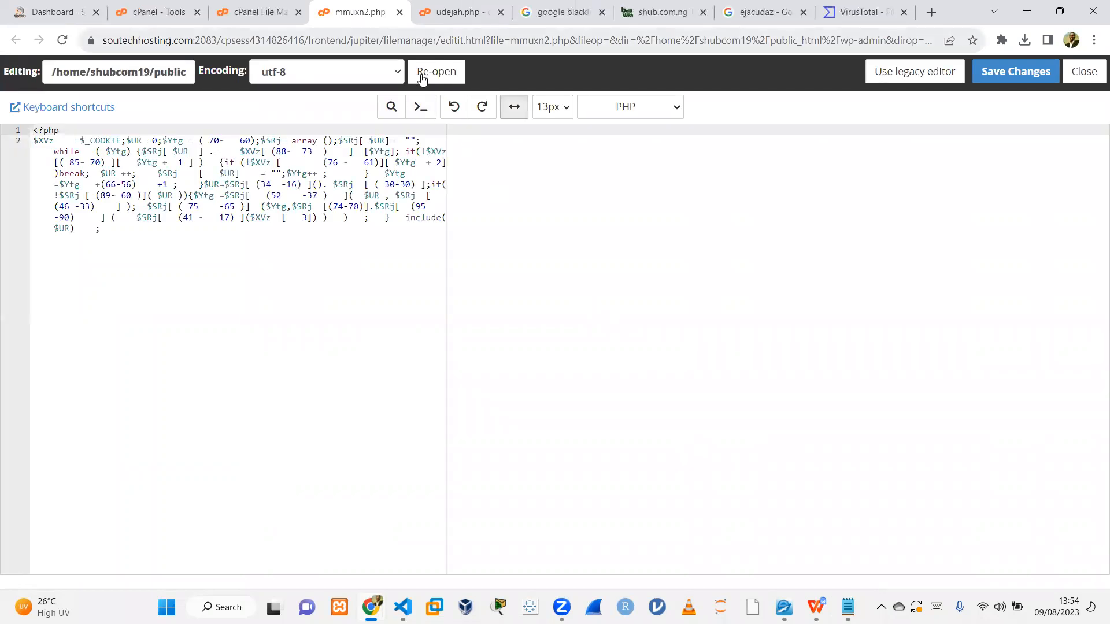
Compress mmuxn2.php into a zip archive in wp-admin.
left_click(399, 12)
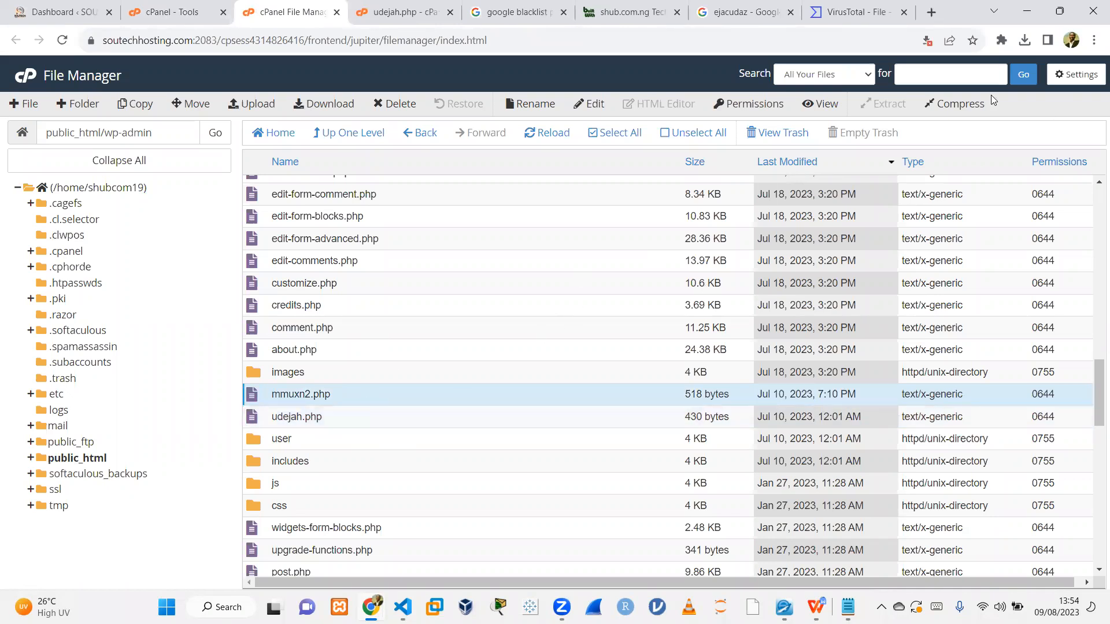
left_click(960, 104)
left_click(659, 422)
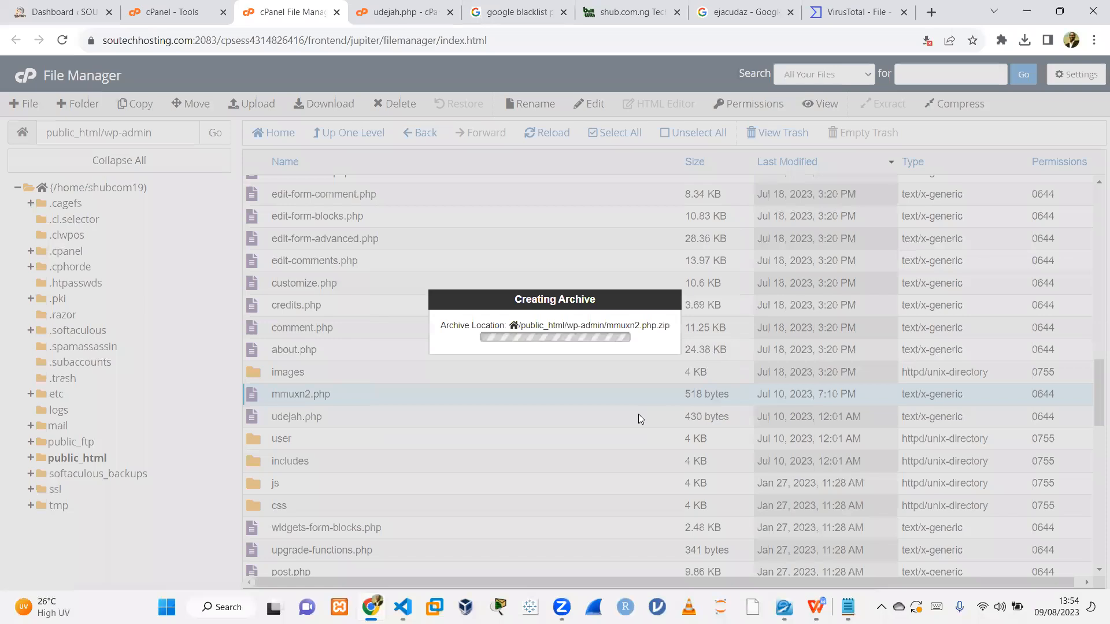
left_click(787, 468)
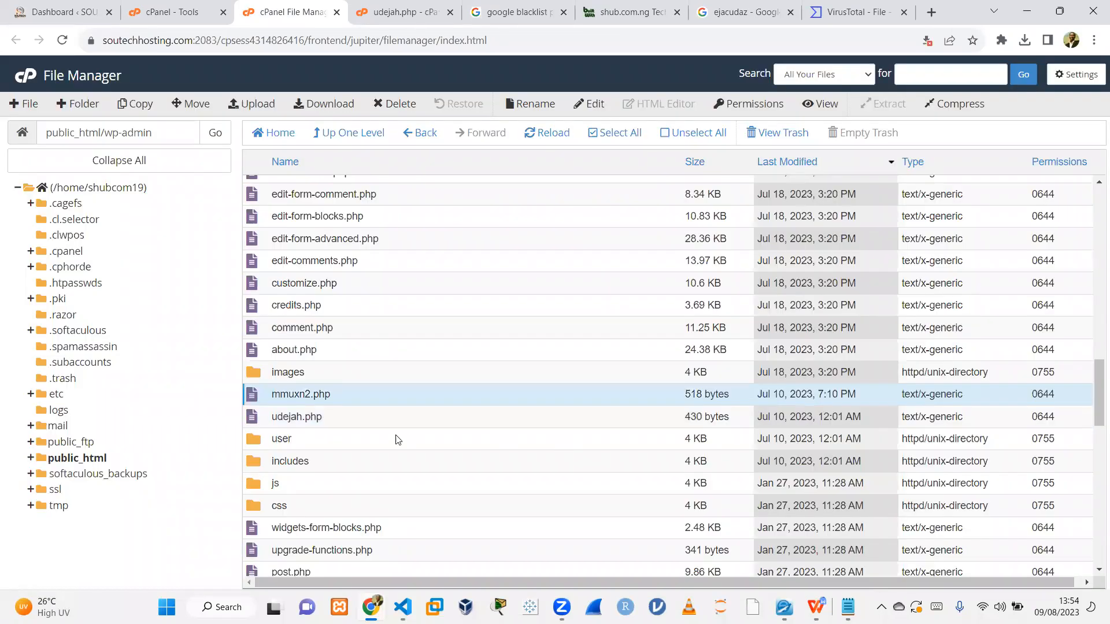
Permanently delete mmuxn2.php and udejah.php, skipping the trash.
left_click(354, 418, "ctrl")
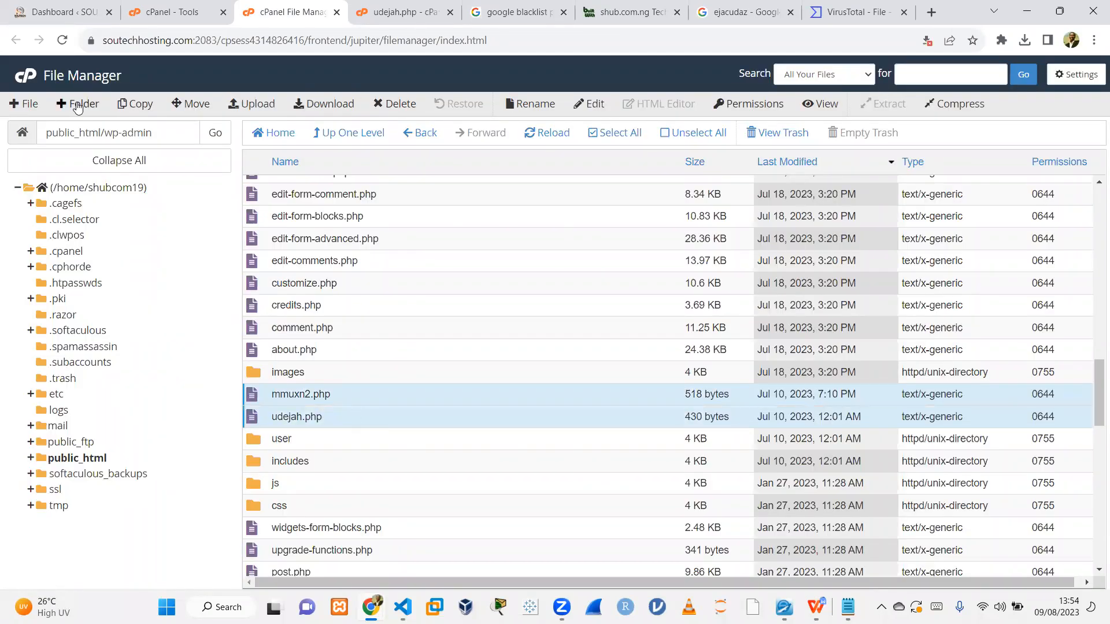
left_click(394, 104)
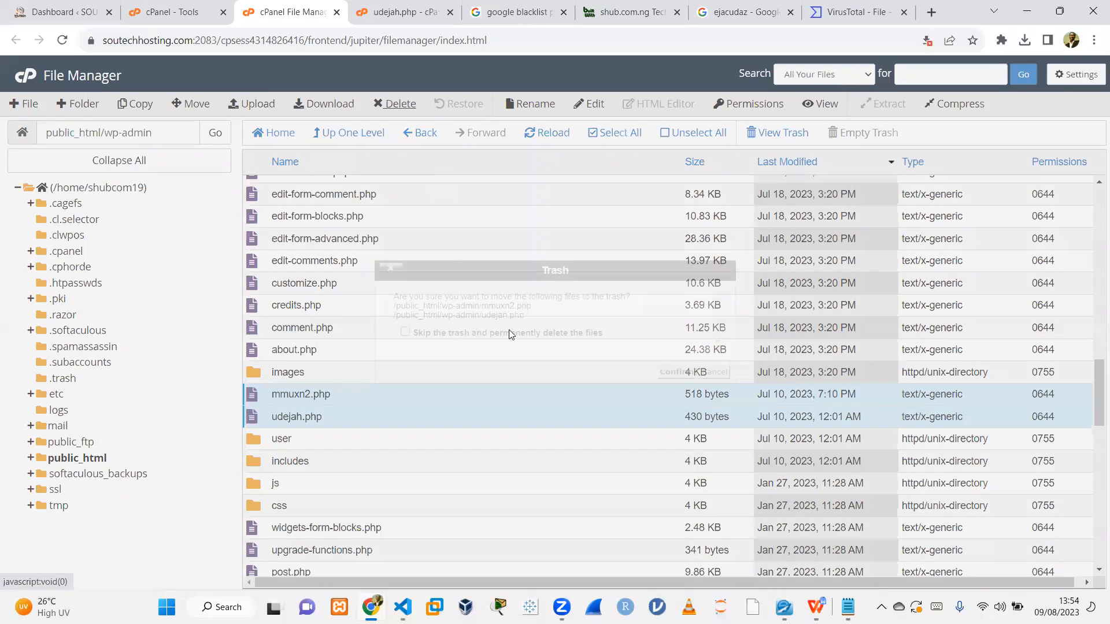
left_click_drag(475, 333, 482, 333)
left_click(405, 332)
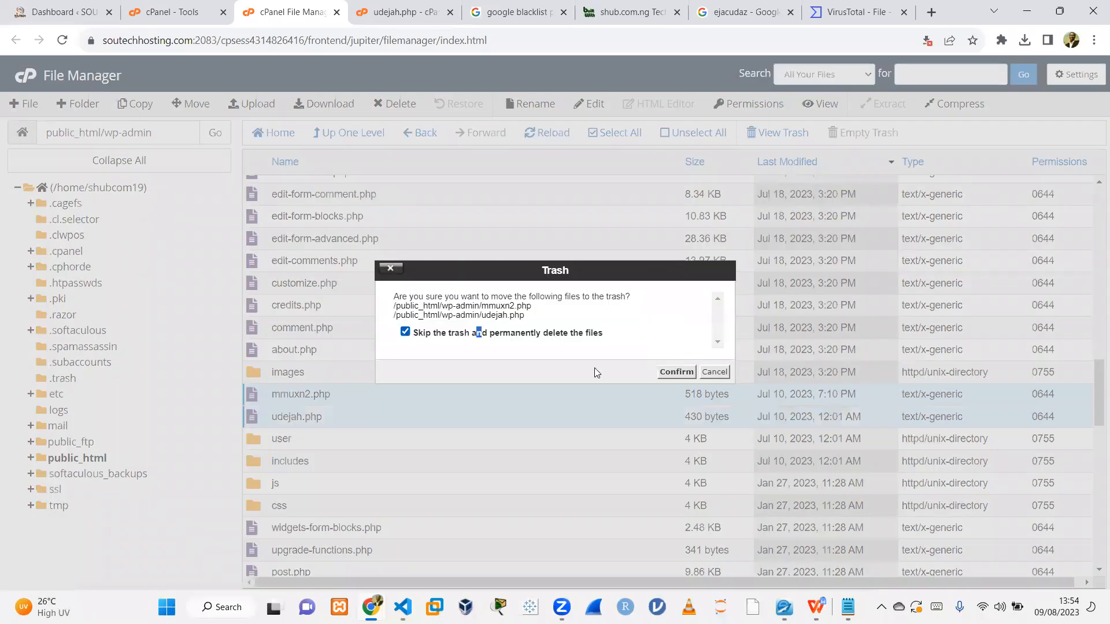
left_click(677, 372)
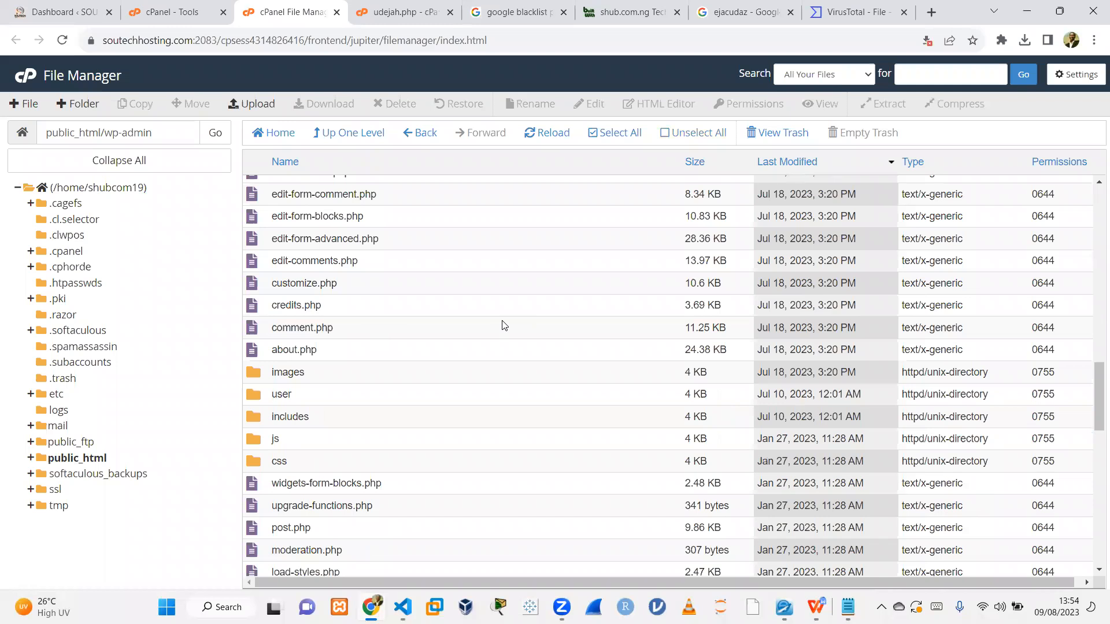
Inspect wp-admin's index.php in the file editor, then close the editor tabs.
left_click_drag(1093, 400, 1093, 311)
left_click(332, 508)
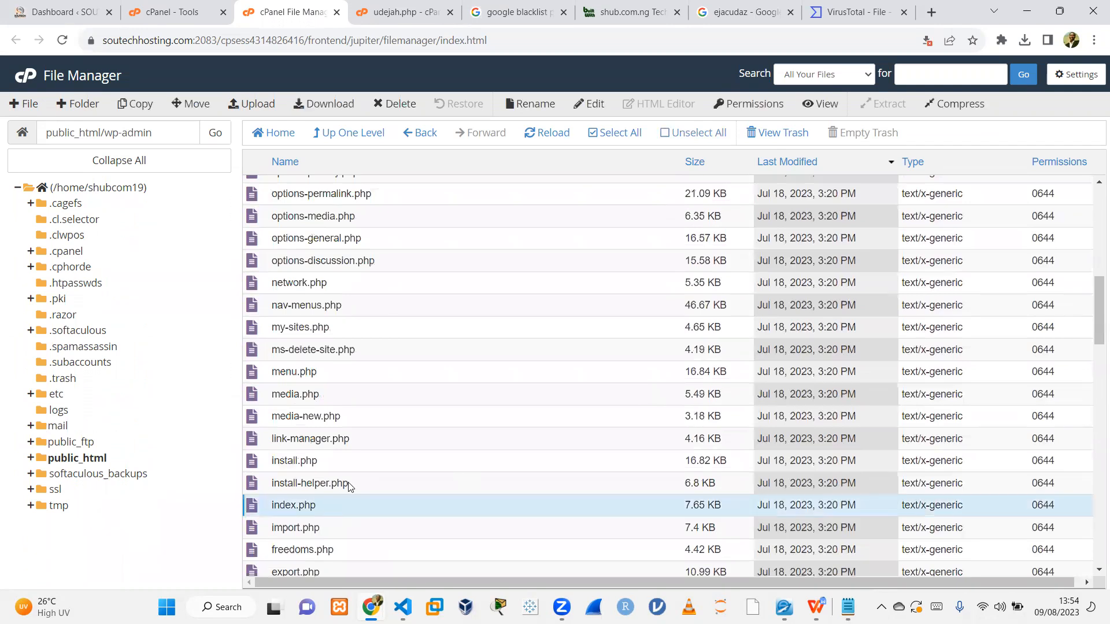
left_click(586, 104)
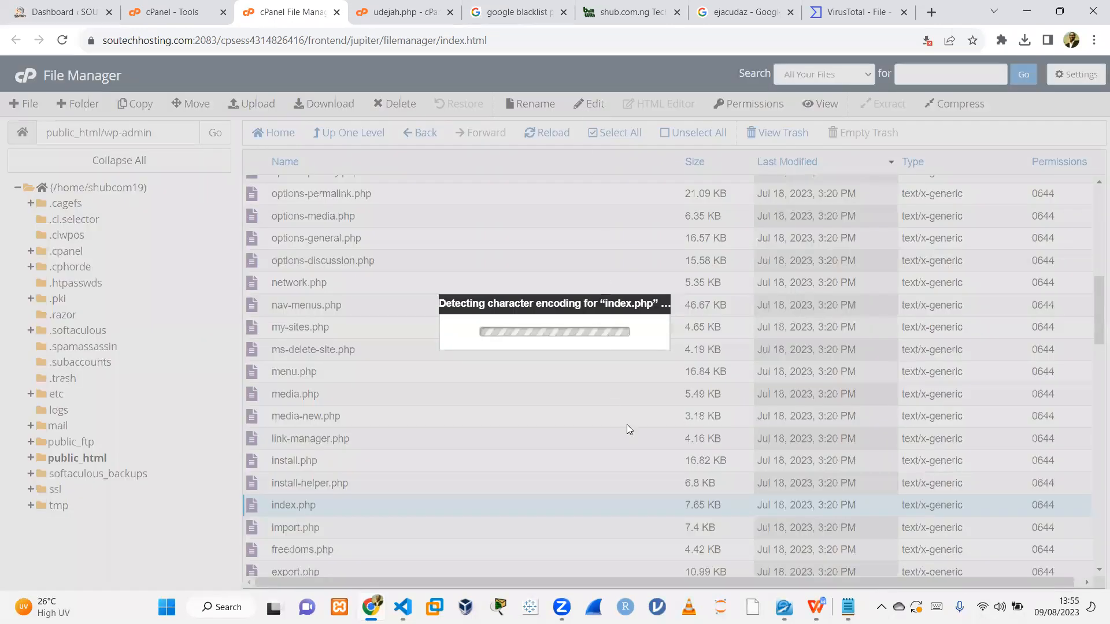
left_click(686, 432)
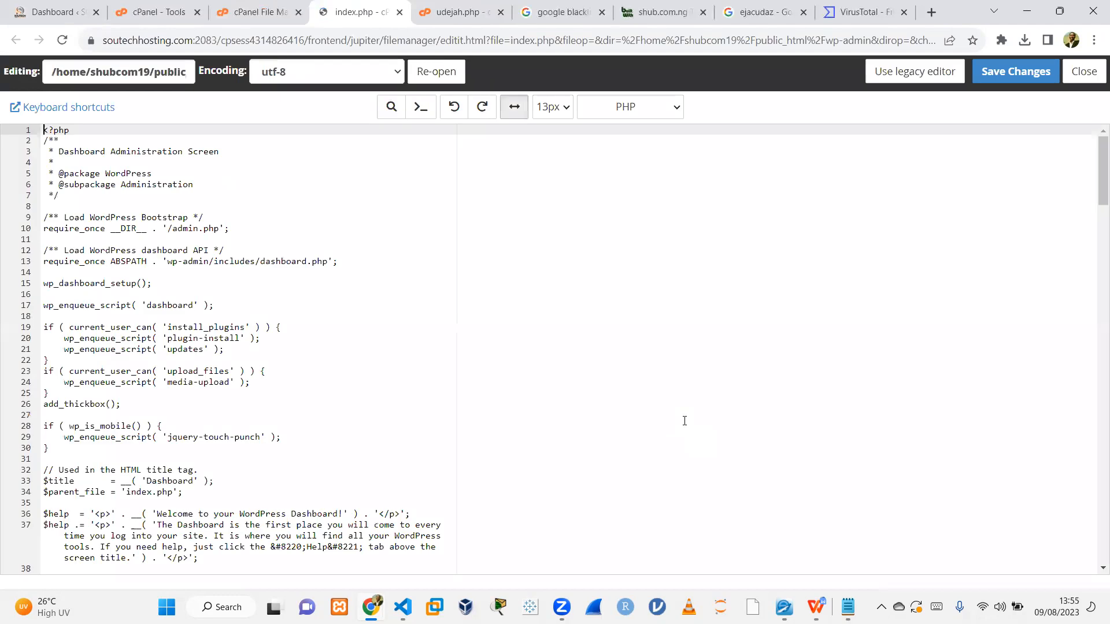
left_click_drag(1093, 183, 1094, 156)
left_click(399, 12)
left_click(400, 13)
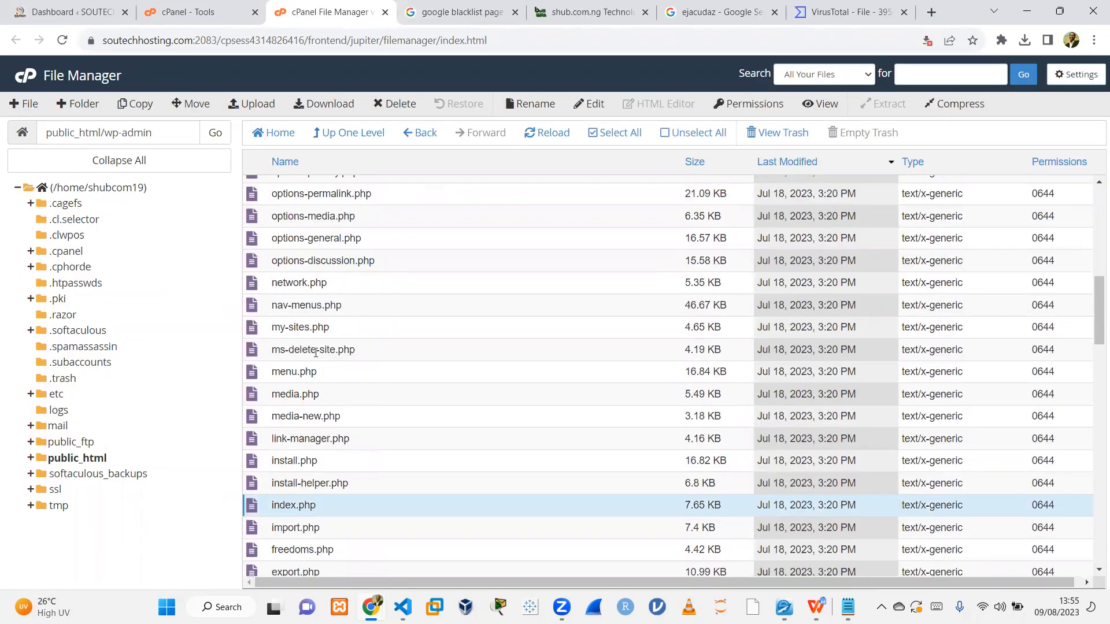
Open ms-delete-site.php in the editor, read through its code, and close it.
left_click(377, 351)
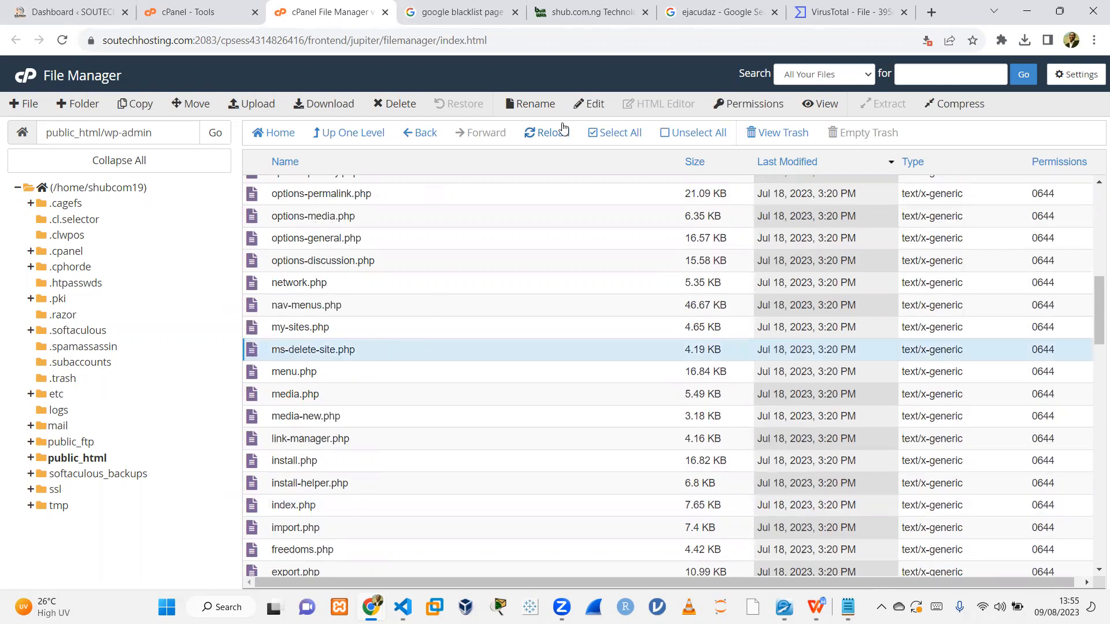
left_click(589, 104)
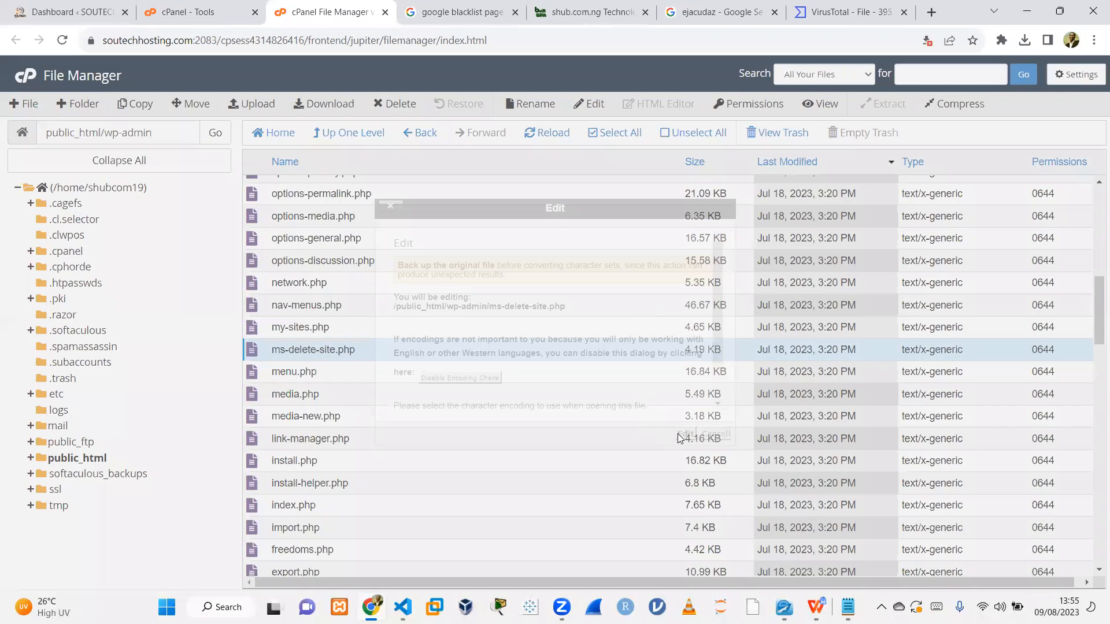
left_click(677, 440)
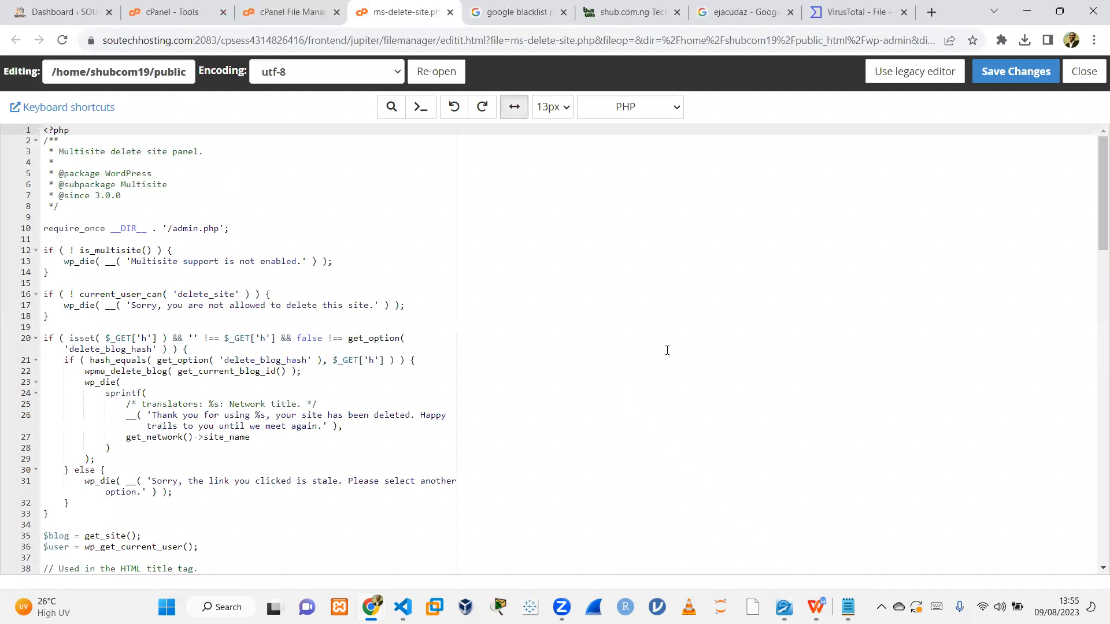
left_click_drag(1095, 196, 1082, 484)
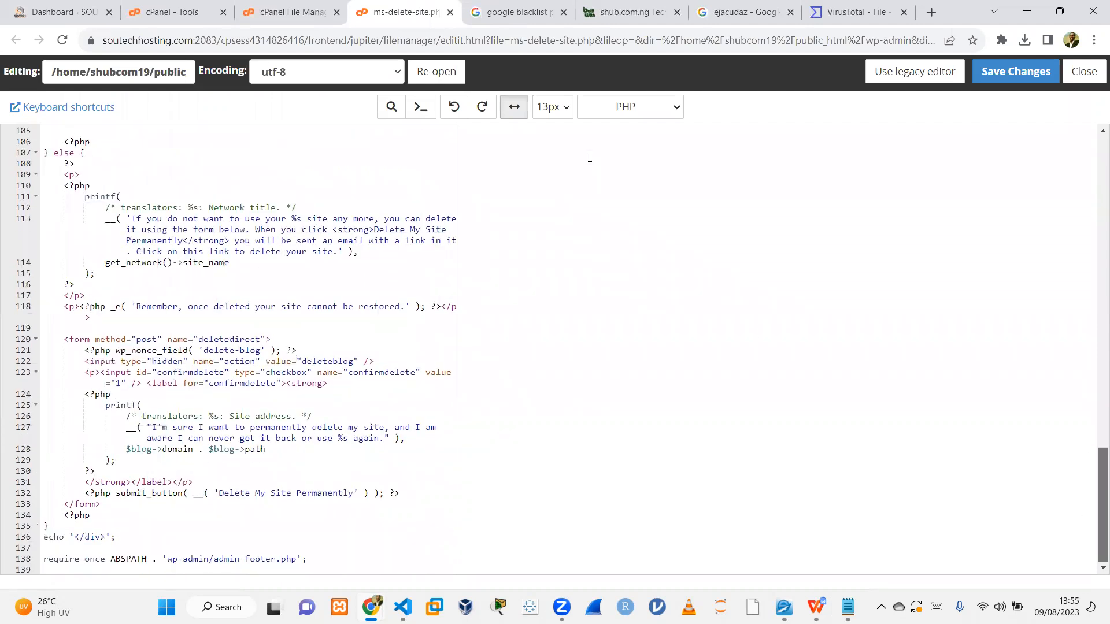
left_click(448, 13)
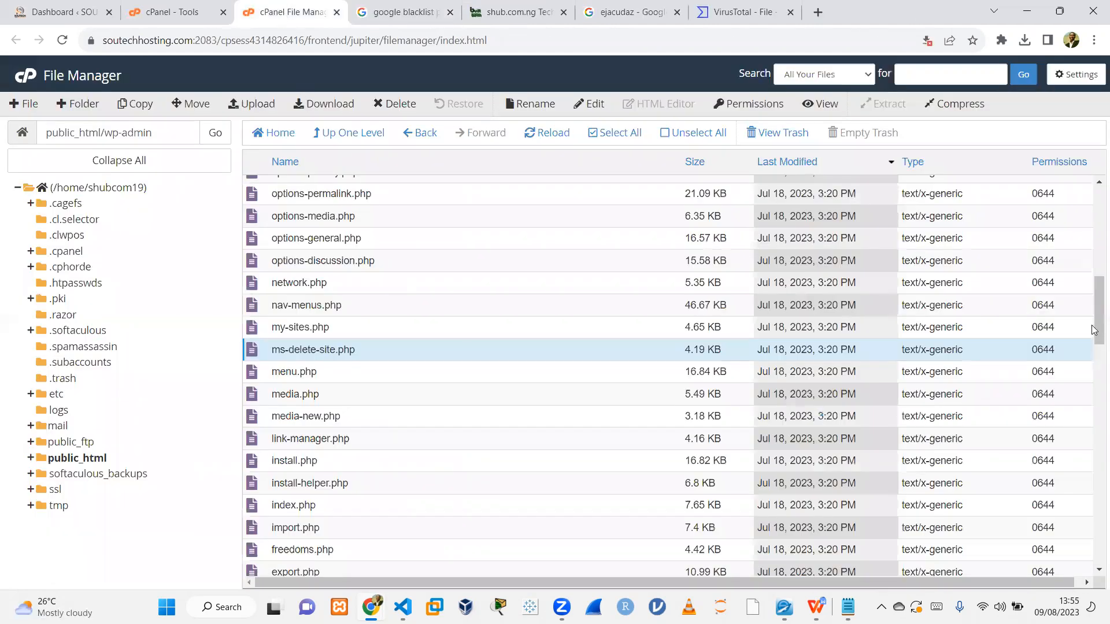
Open the error_log file in wp-admin and read through its entries.
left_click_drag(1094, 311, 1094, 230)
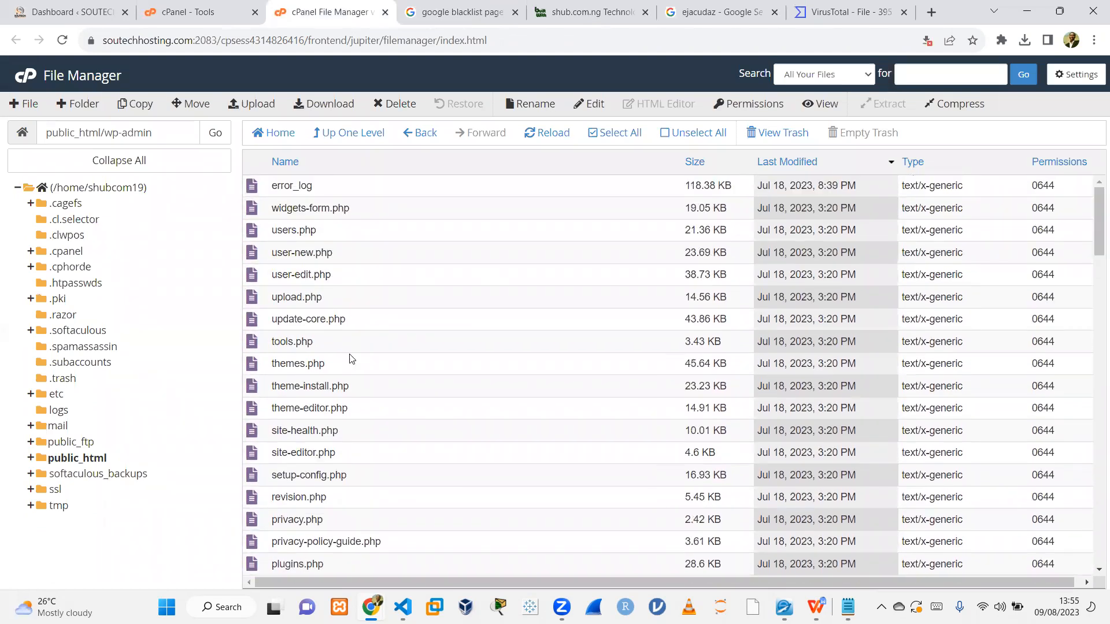
left_click(338, 223)
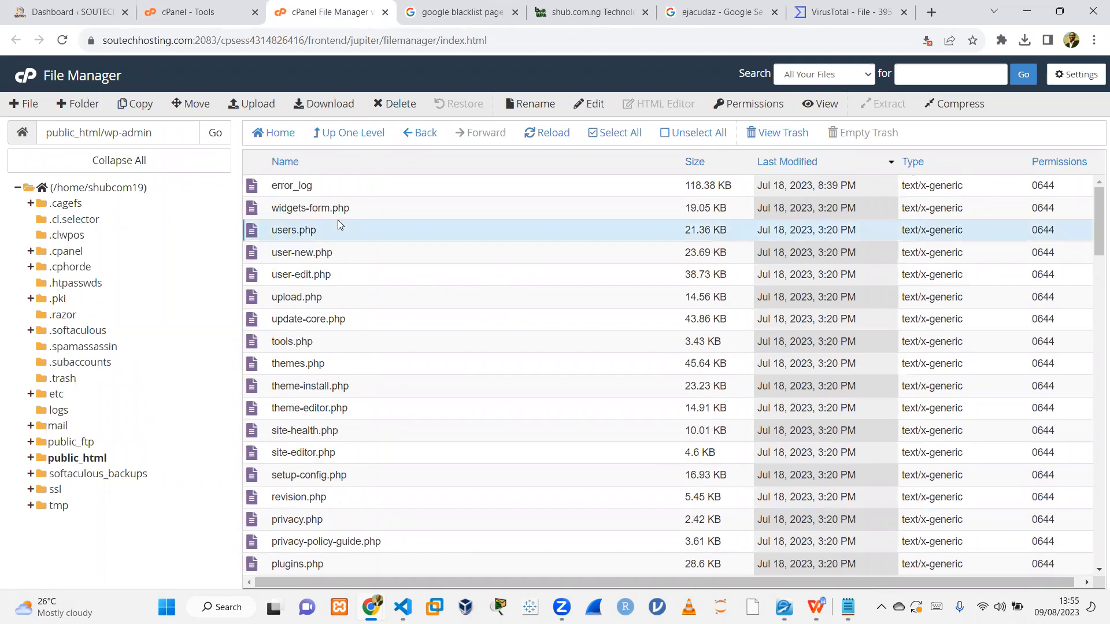
left_click(338, 192)
left_click(603, 103)
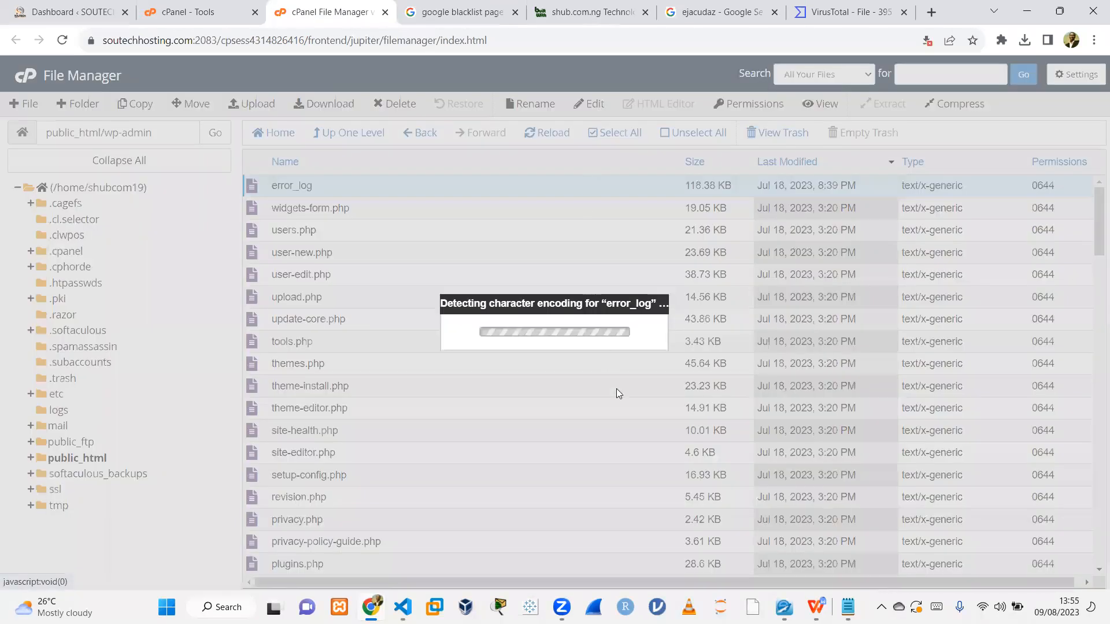
left_click(687, 434)
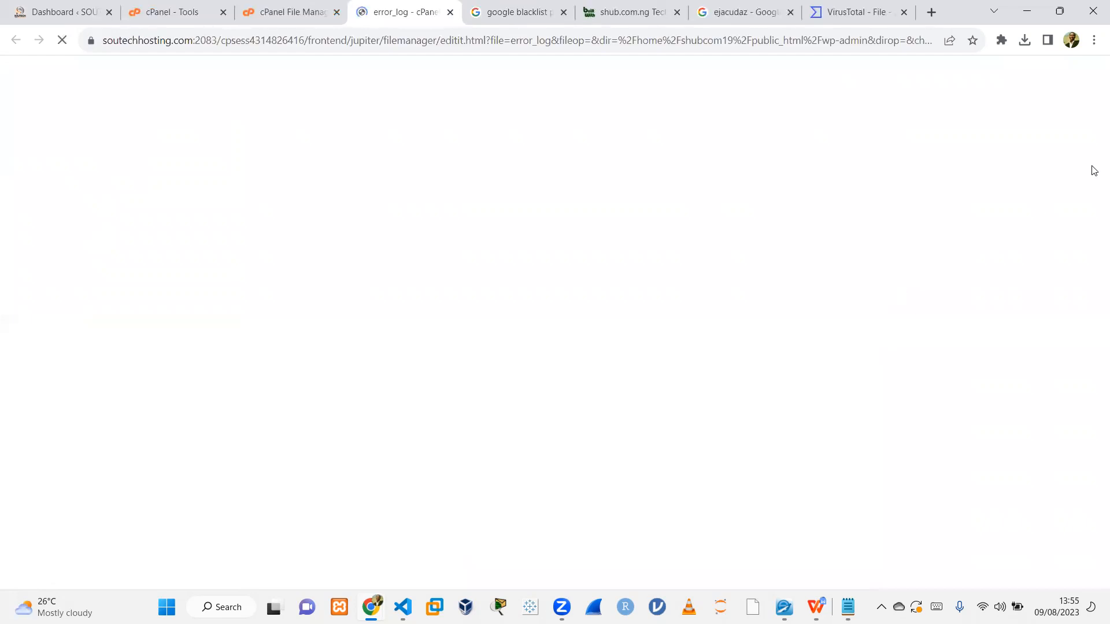
scroll(1093, 203, "down", 5)
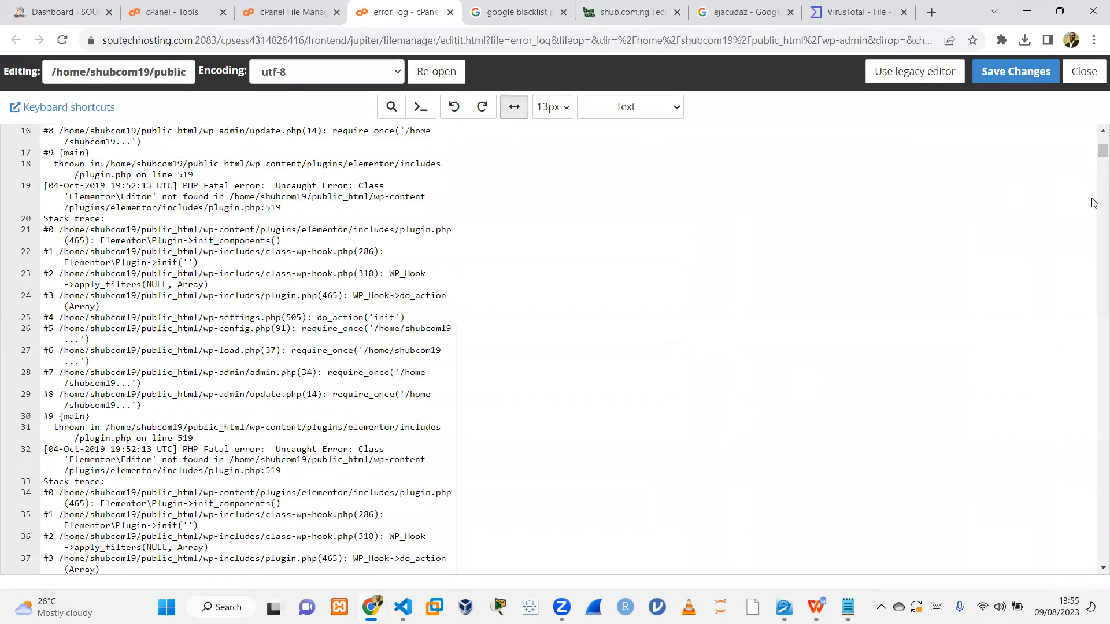
scroll(1093, 202, "down", 10)
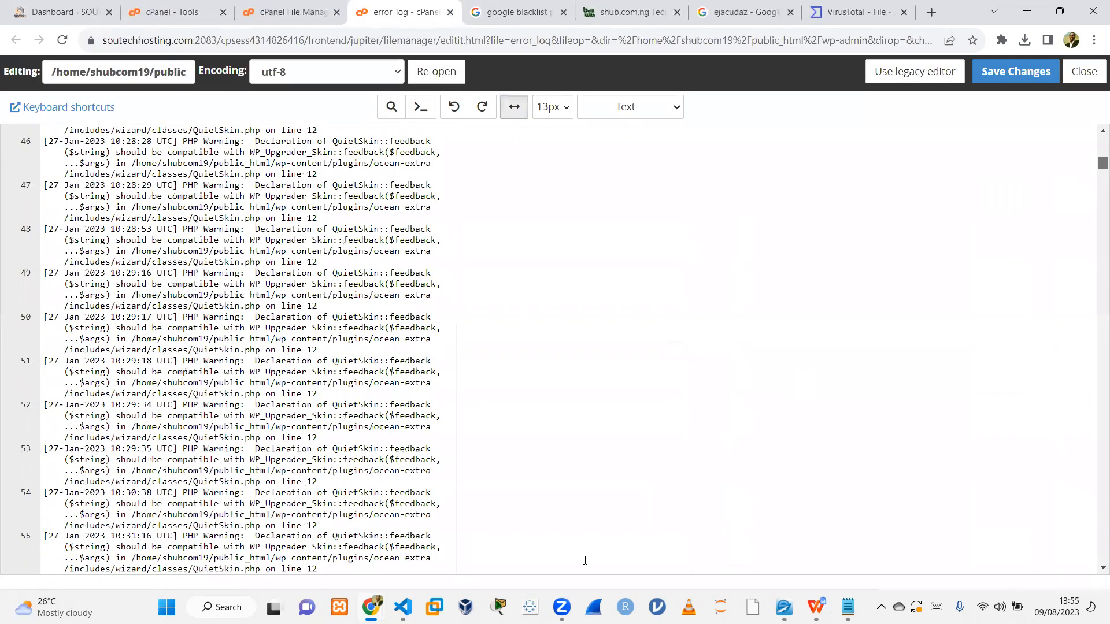
Jump to the end of the wp-admin error_log, read its latest entries, and close the editor tab.
key("ctrl+End")
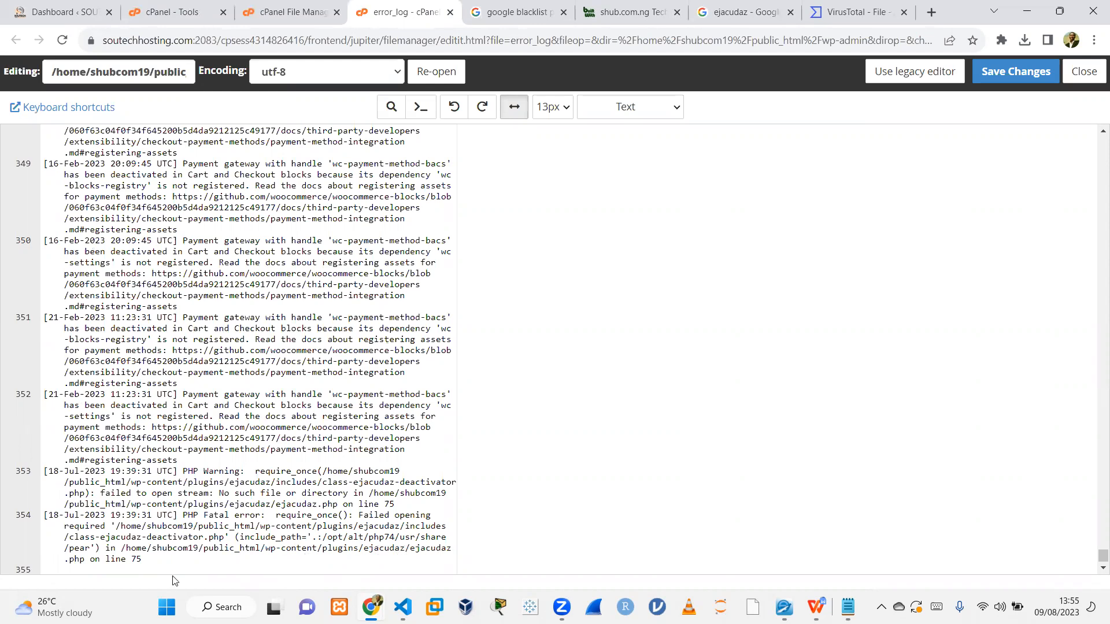
left_click(305, 506)
left_click(324, 485)
left_click(307, 450)
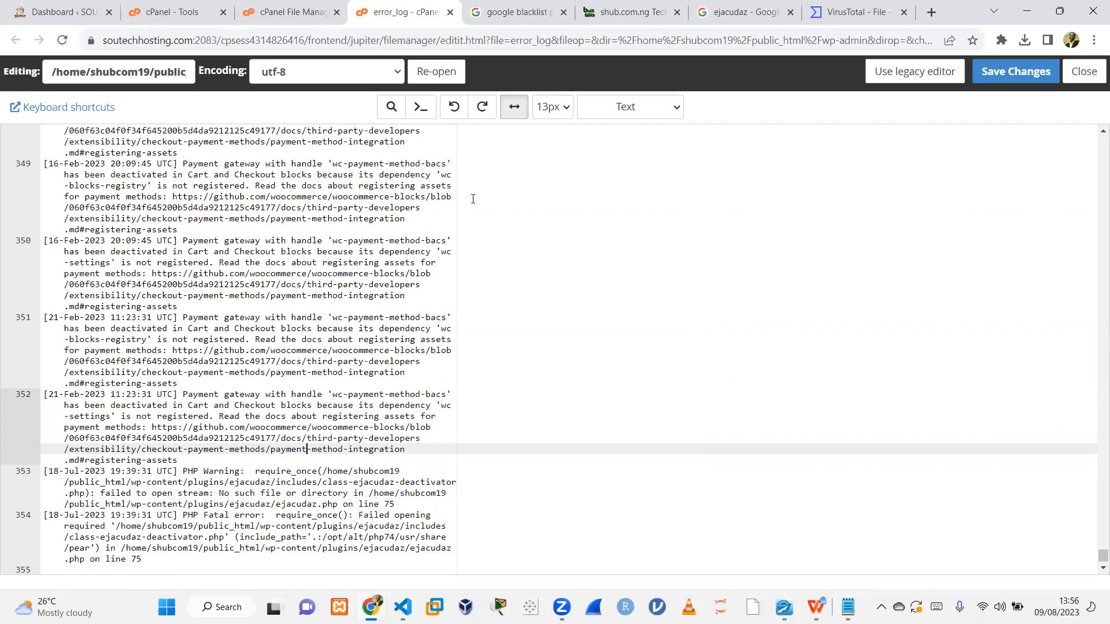
key("ctrl+w")
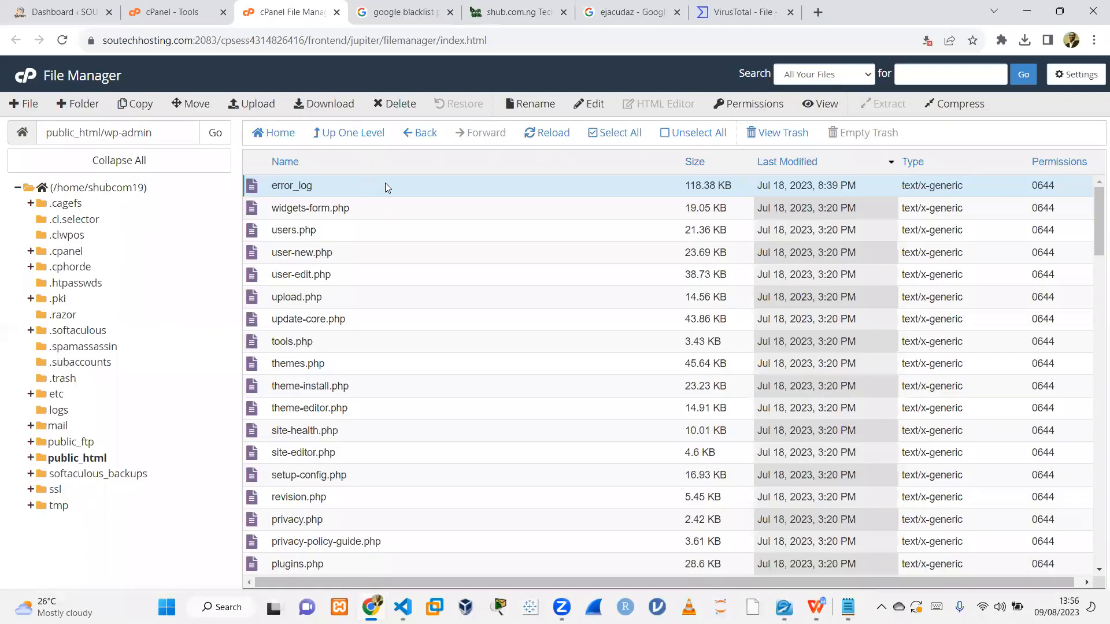
Open the wp-admin error_log in the editor, erase all its contents, and save the changes.
left_click(574, 110)
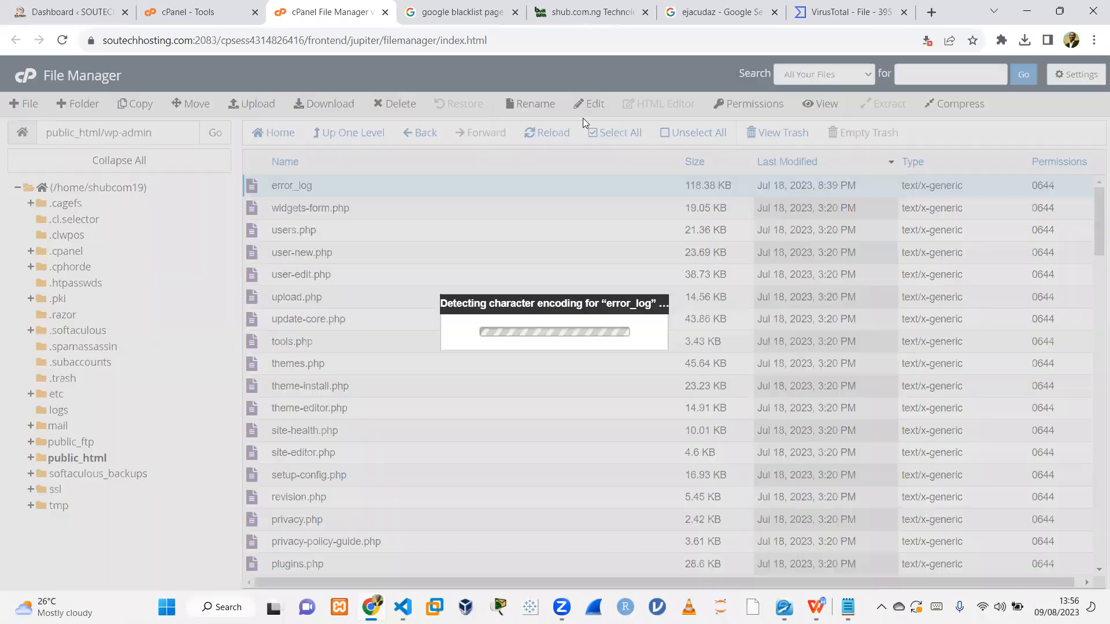
left_click(683, 435)
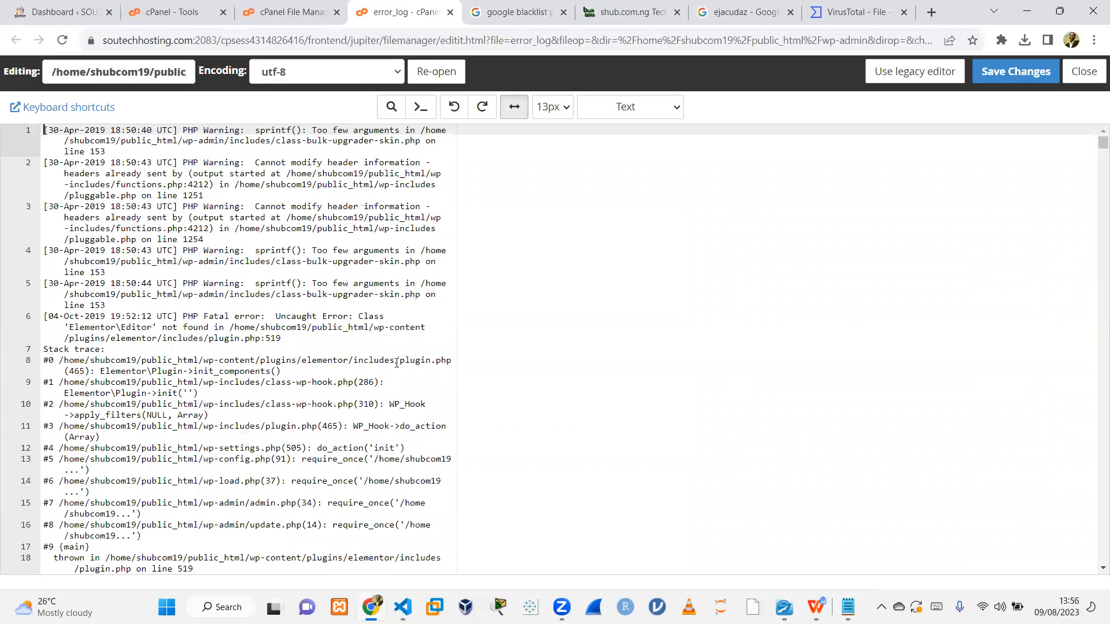
key("ctrl+a")
key("Delete")
left_click(1015, 71)
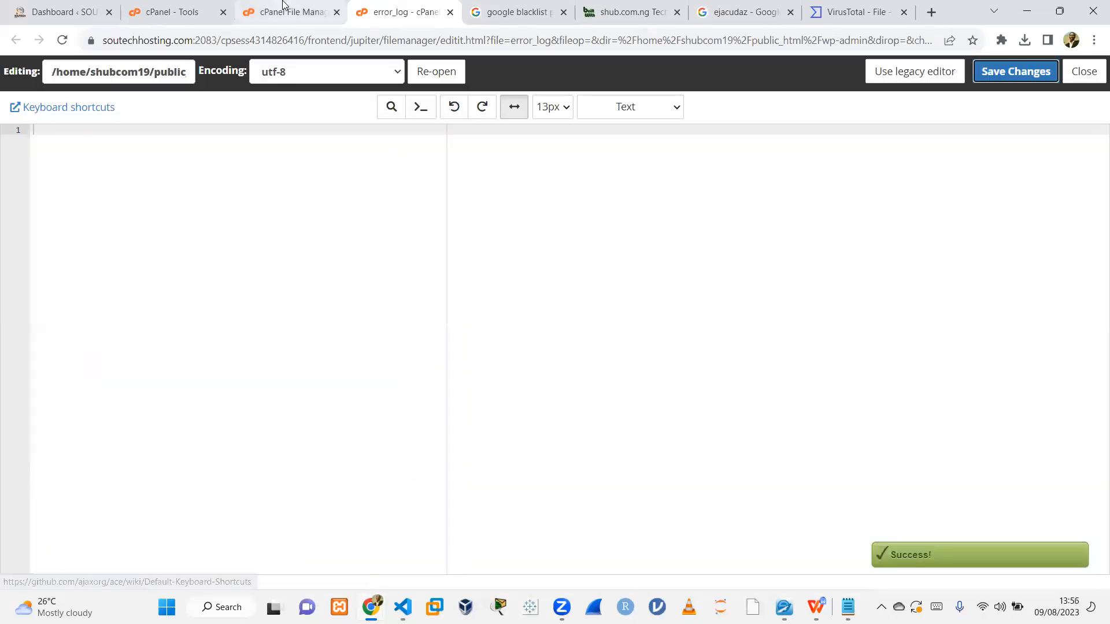
Go up to public_html, open its error_log in the editor, erase all its contents, and save the changes.
left_click(286, 9)
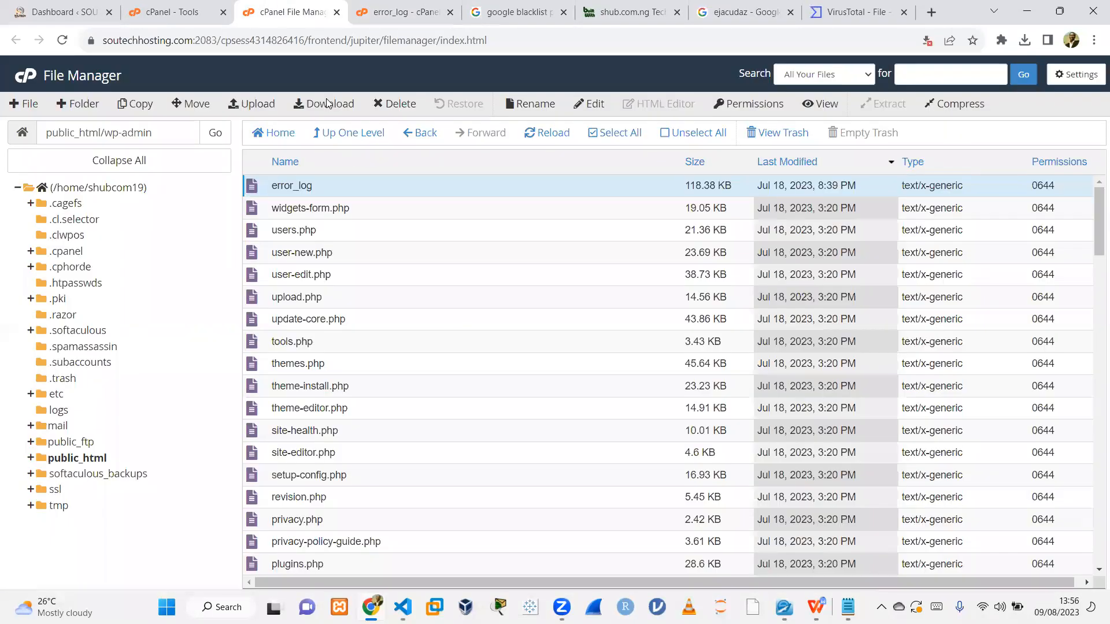
left_click(362, 135)
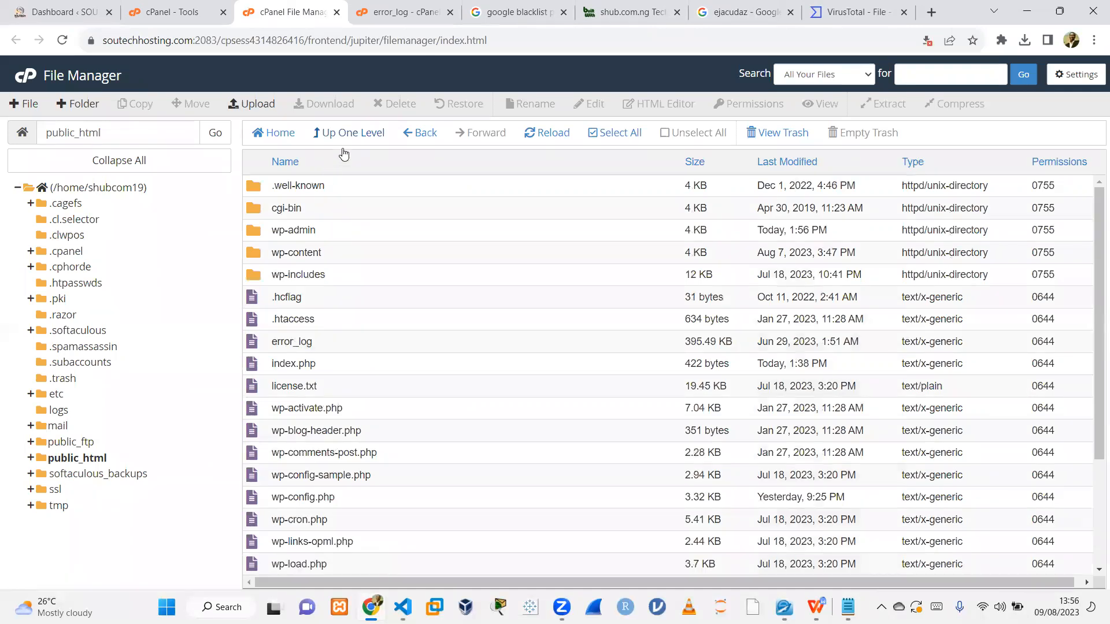
left_click(328, 348)
left_click(587, 105)
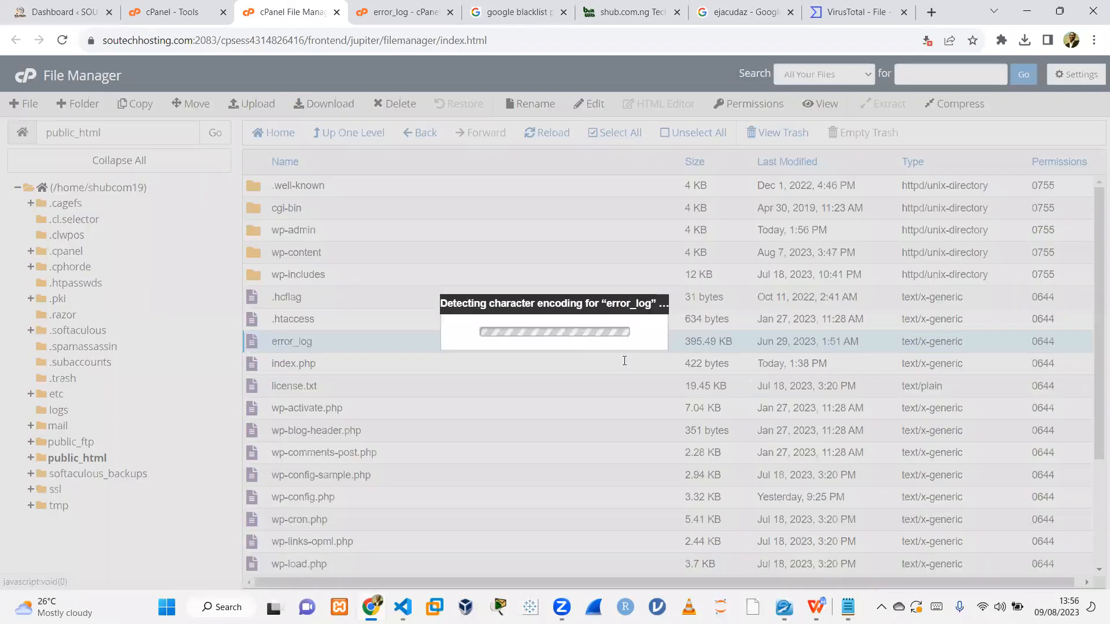
left_click(650, 434)
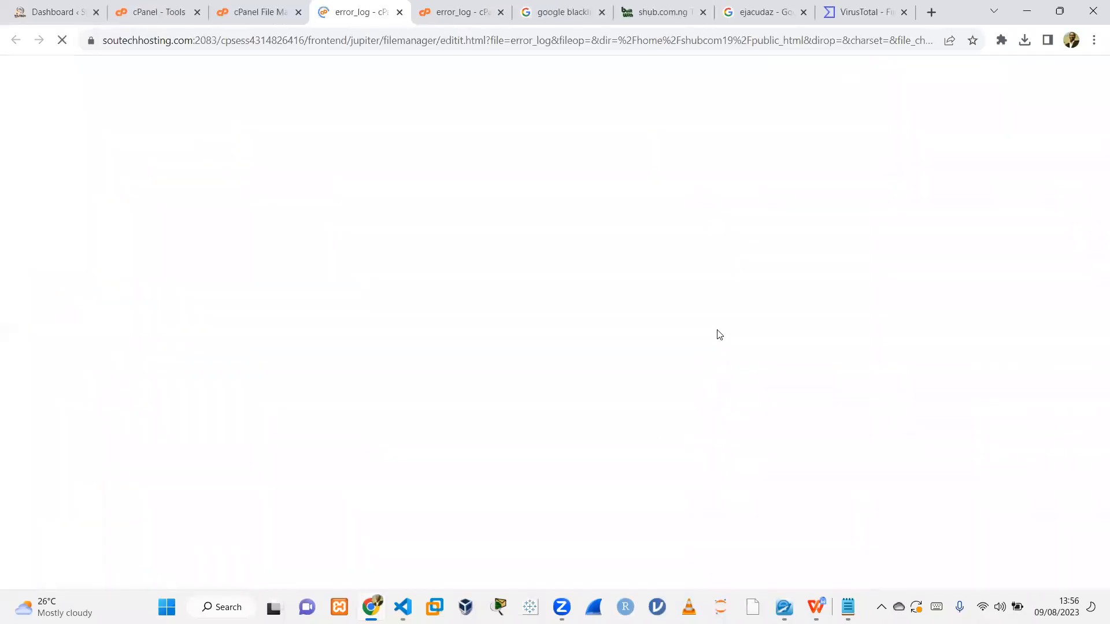
left_click_drag(1095, 142, 1095, 535)
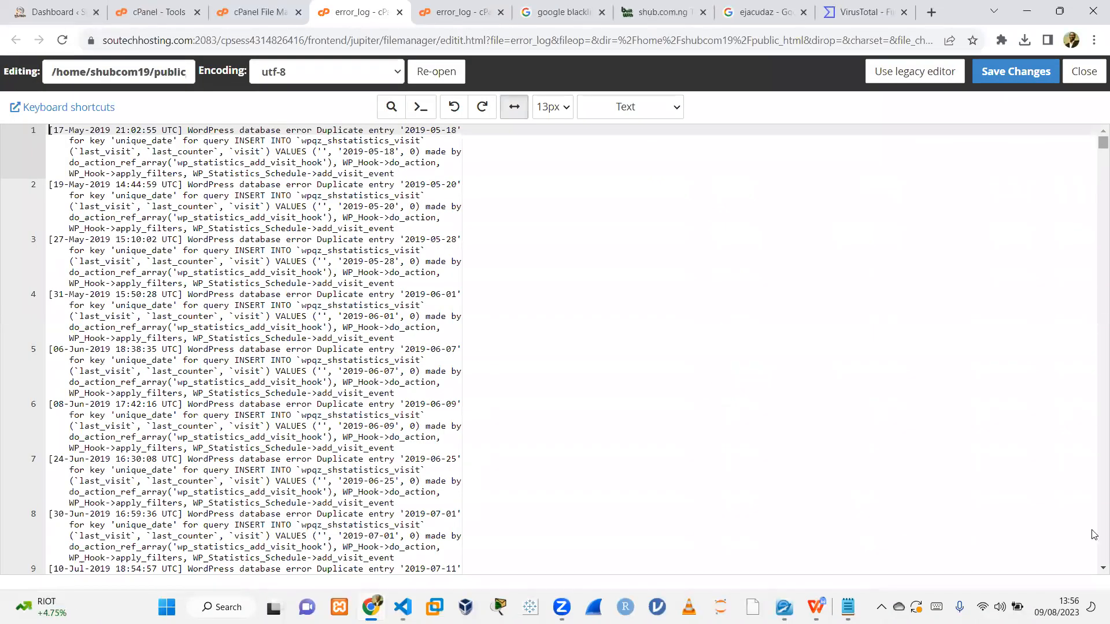
scroll(289, 558, "down", 15)
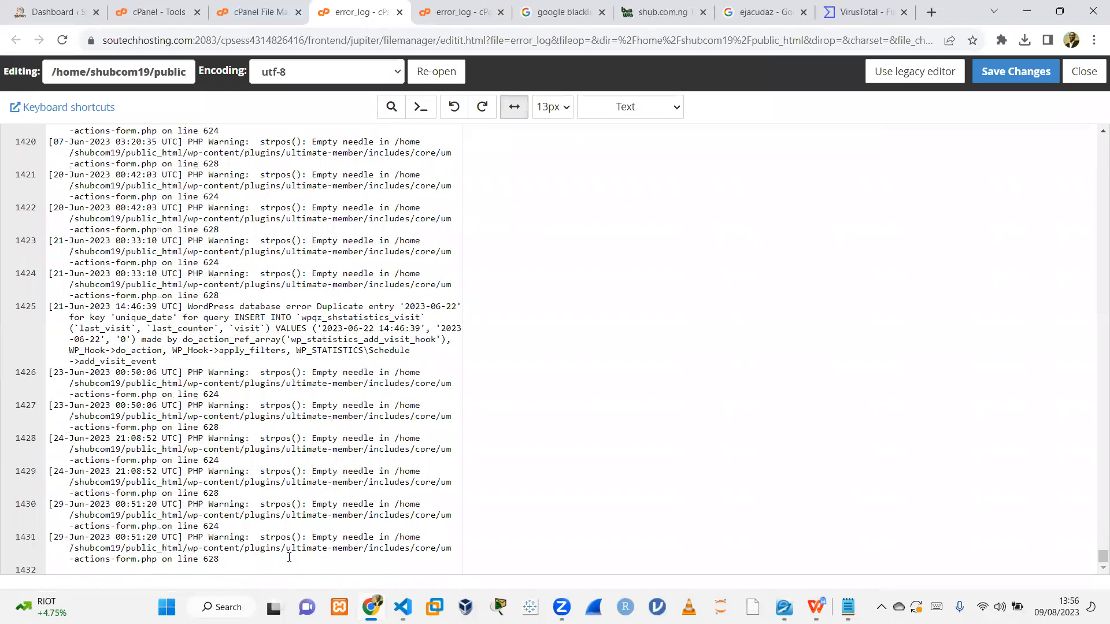
left_click(200, 543)
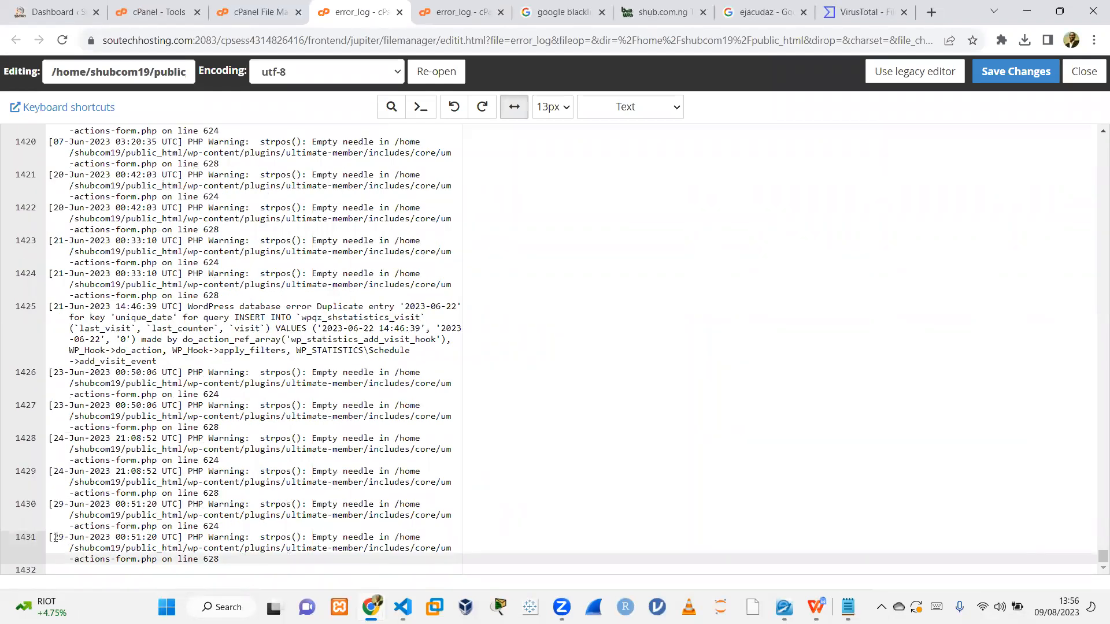
key("ctrl+a")
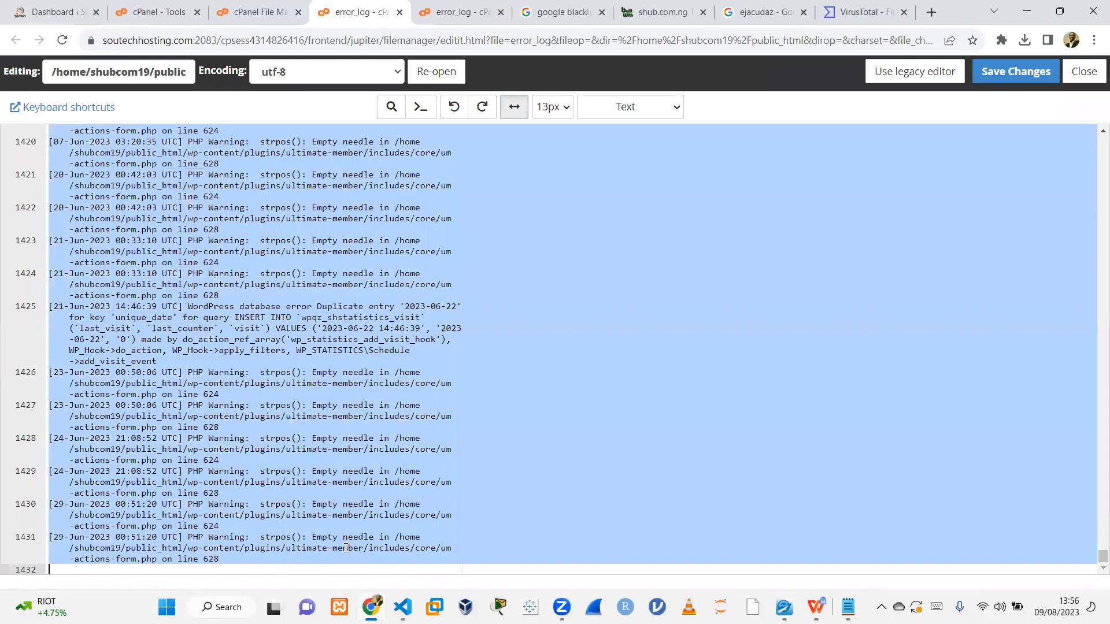
key("Delete")
left_click(1018, 72)
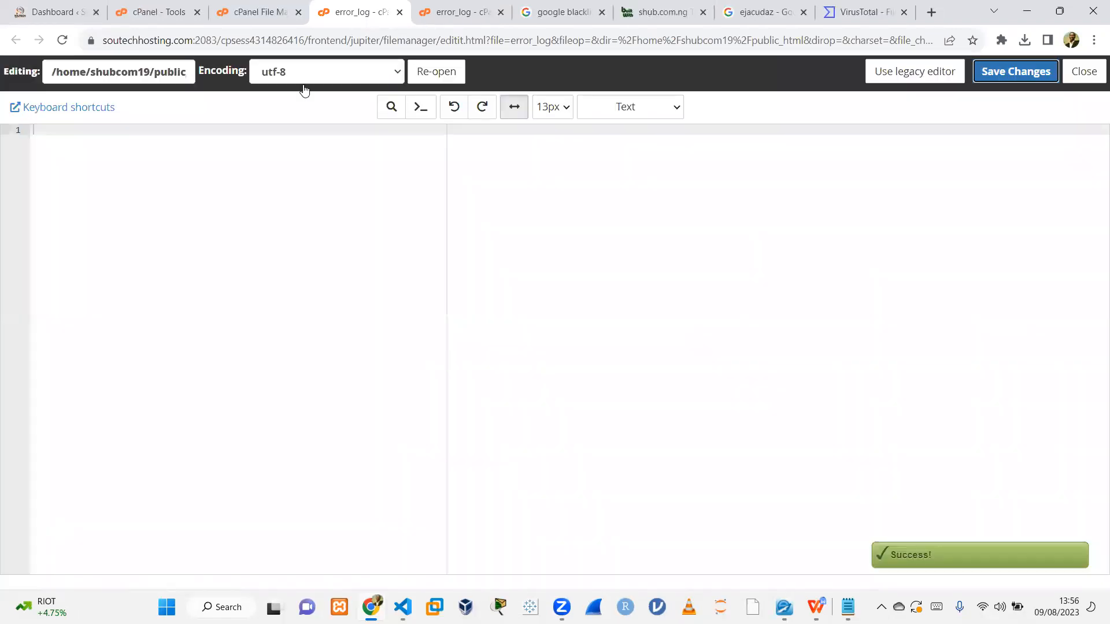
Review the Sucuri WordPress Integrity list, then open the wp-admin/user folder in File Manager.
left_click(254, 11)
left_click(153, 12)
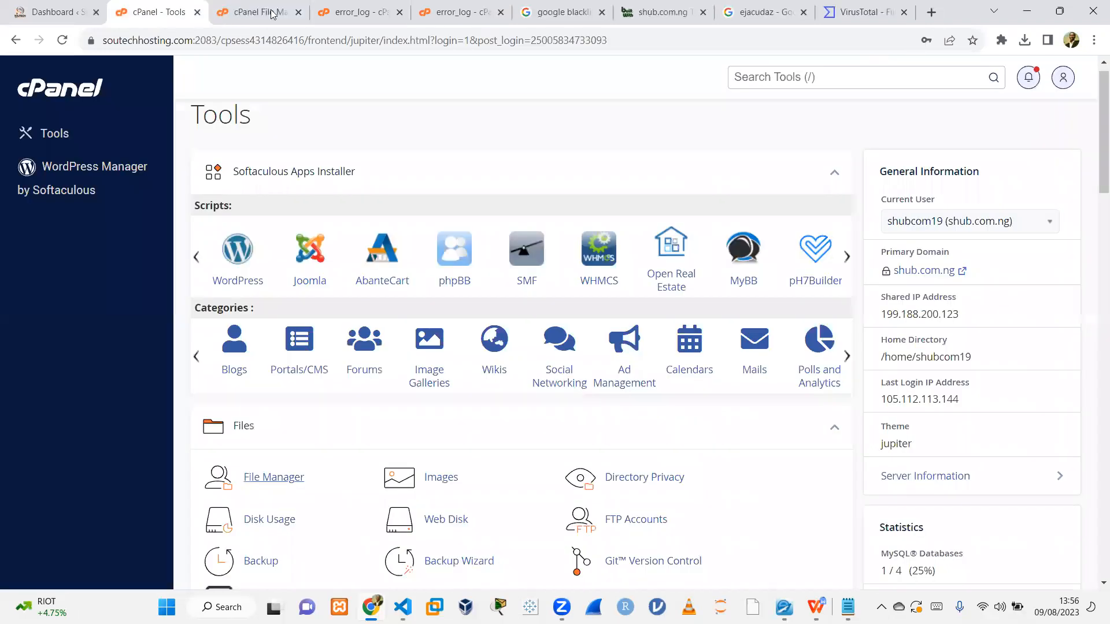
left_click(52, 13)
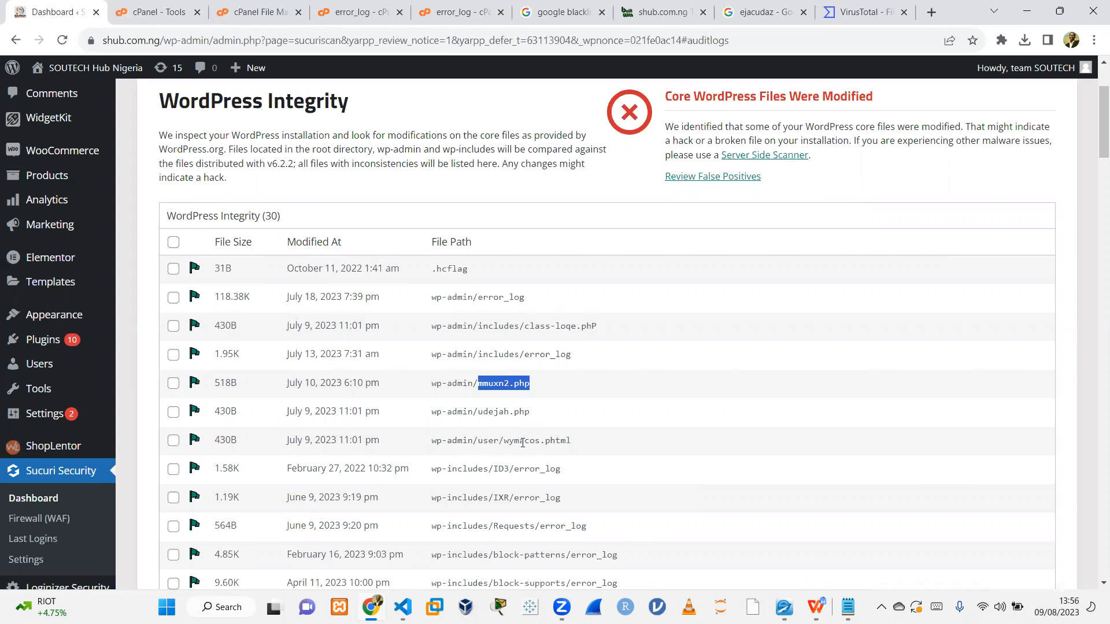
left_click(260, 13)
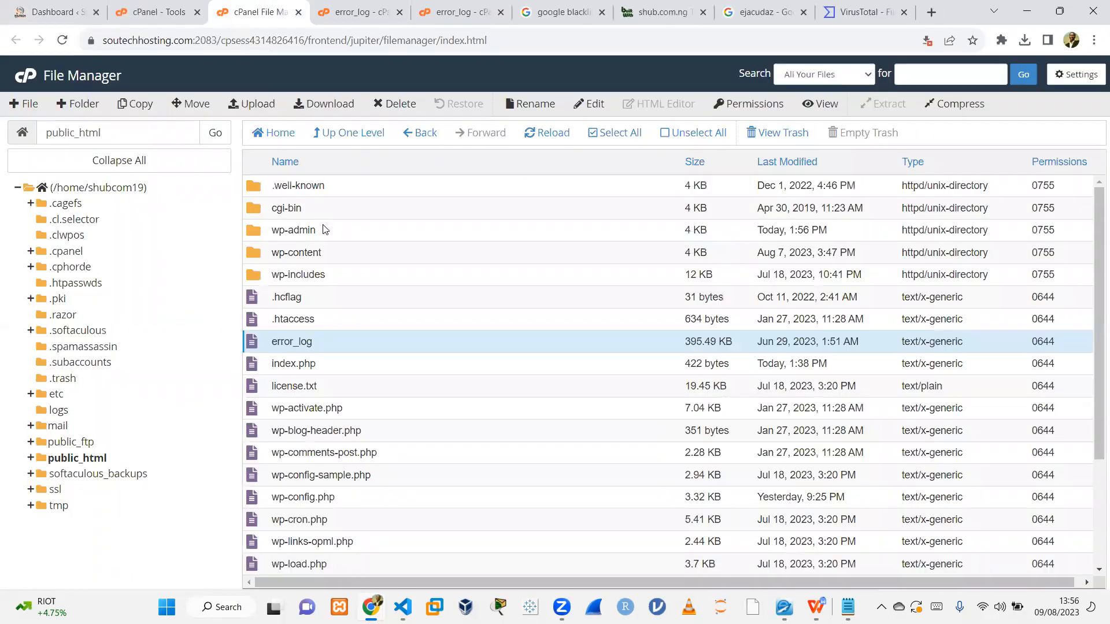
double_click(358, 235)
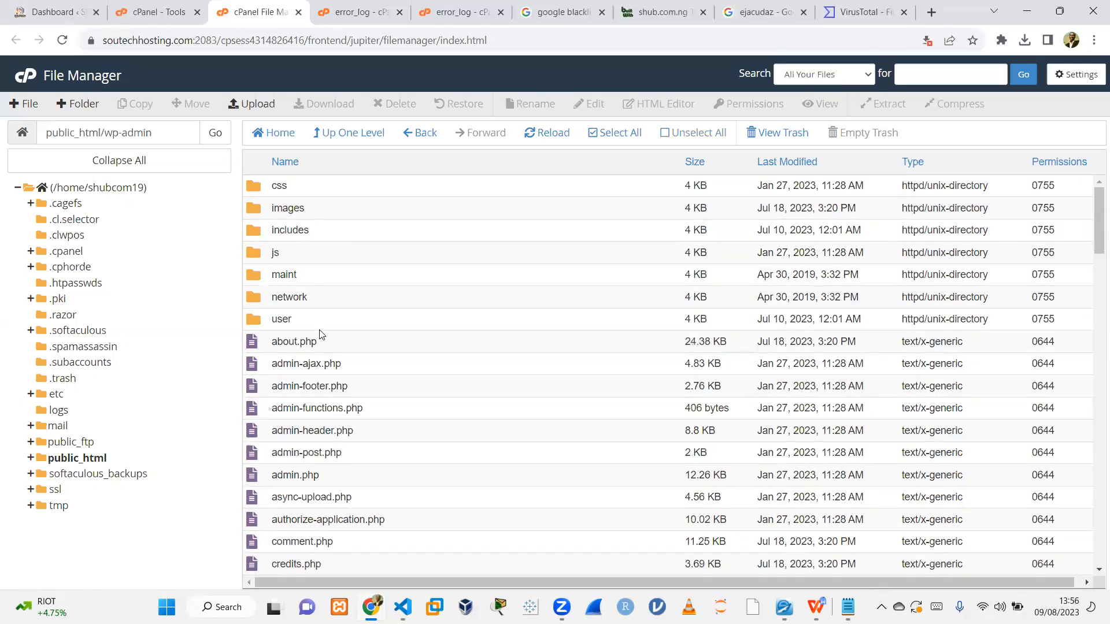
double_click(321, 334)
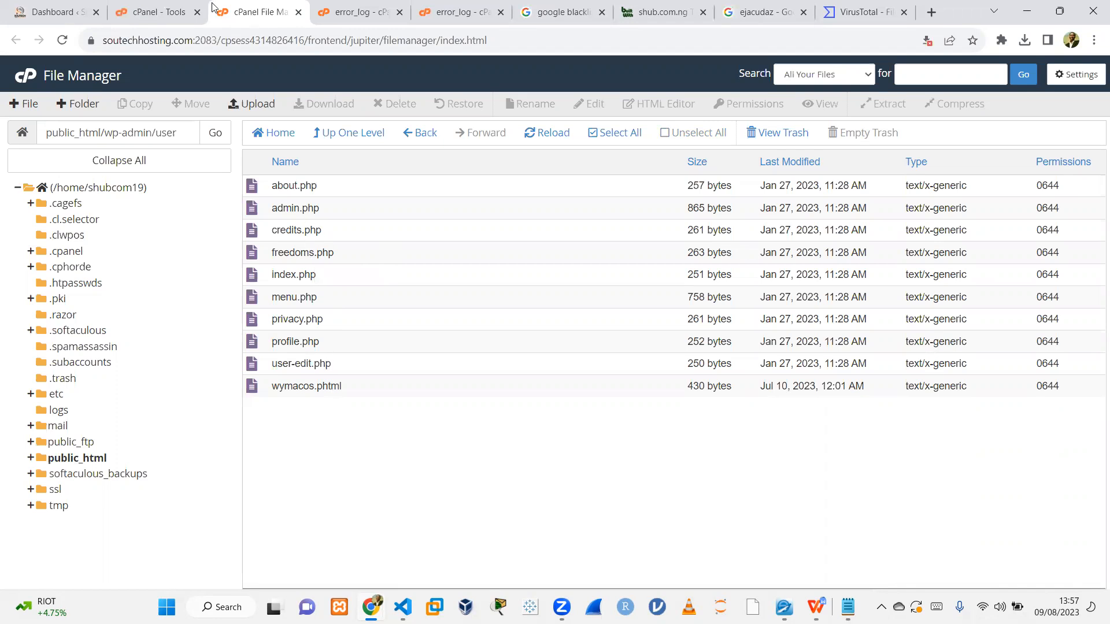
left_click(149, 21)
left_click(255, 22)
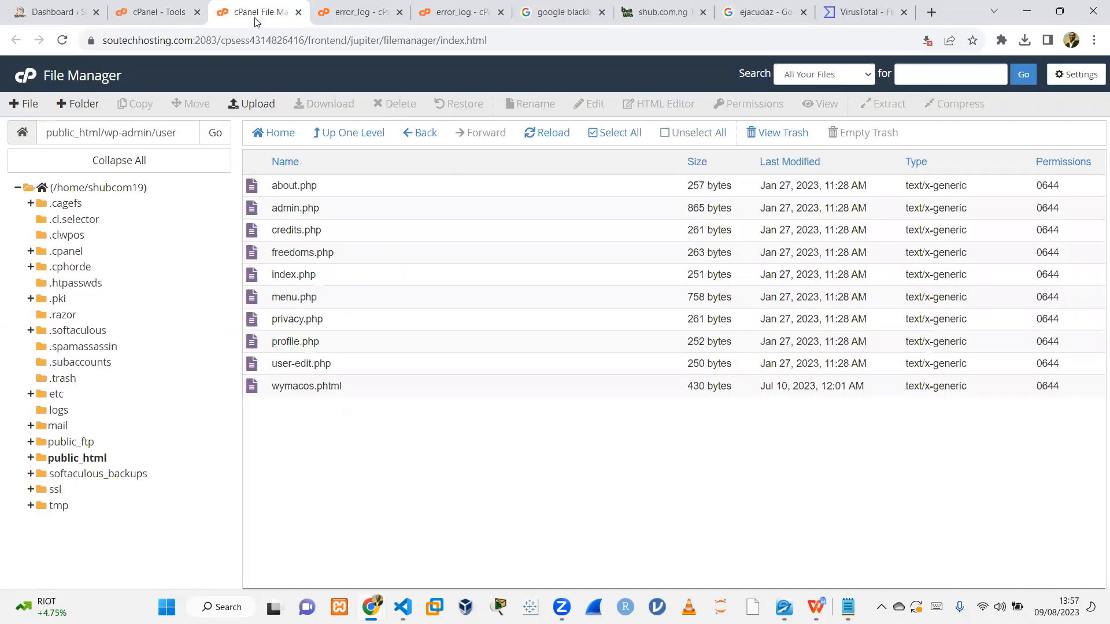
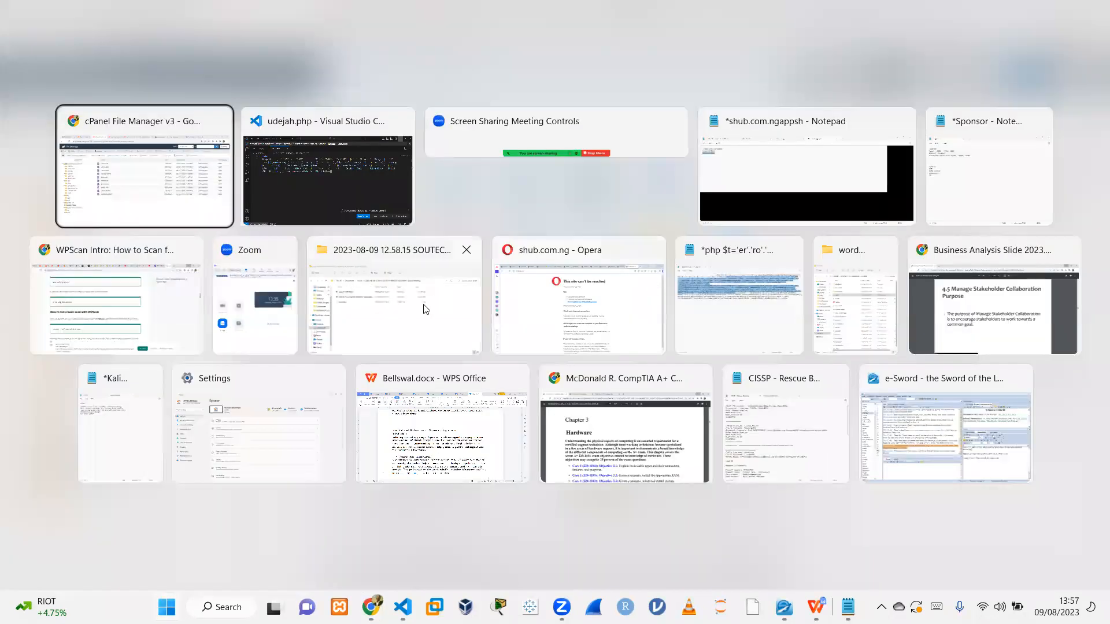
Open the clean WordPress 6.0.2 download's wp-admin/user folder in File Explorer for comparison.
left_click(843, 317)
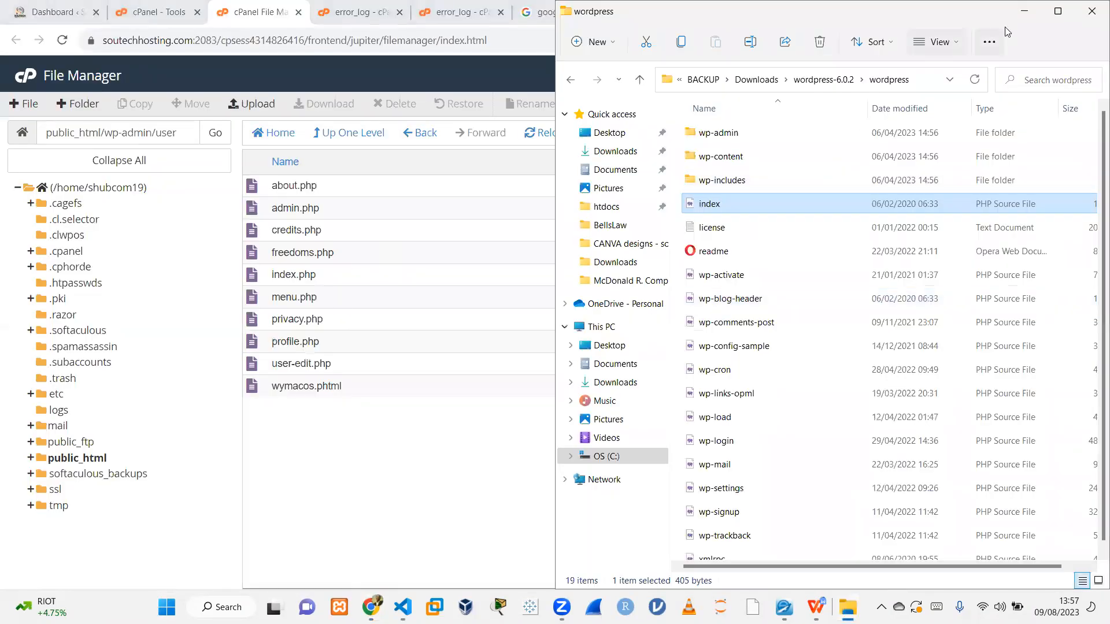
left_click_drag(948, 14, 872, 14)
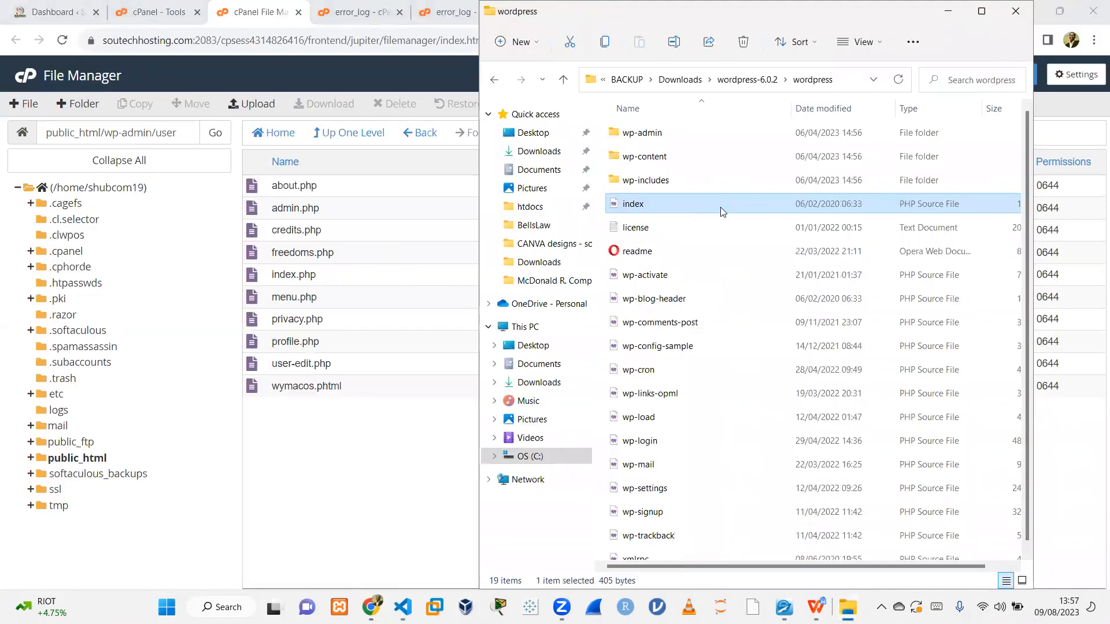
left_click(685, 161)
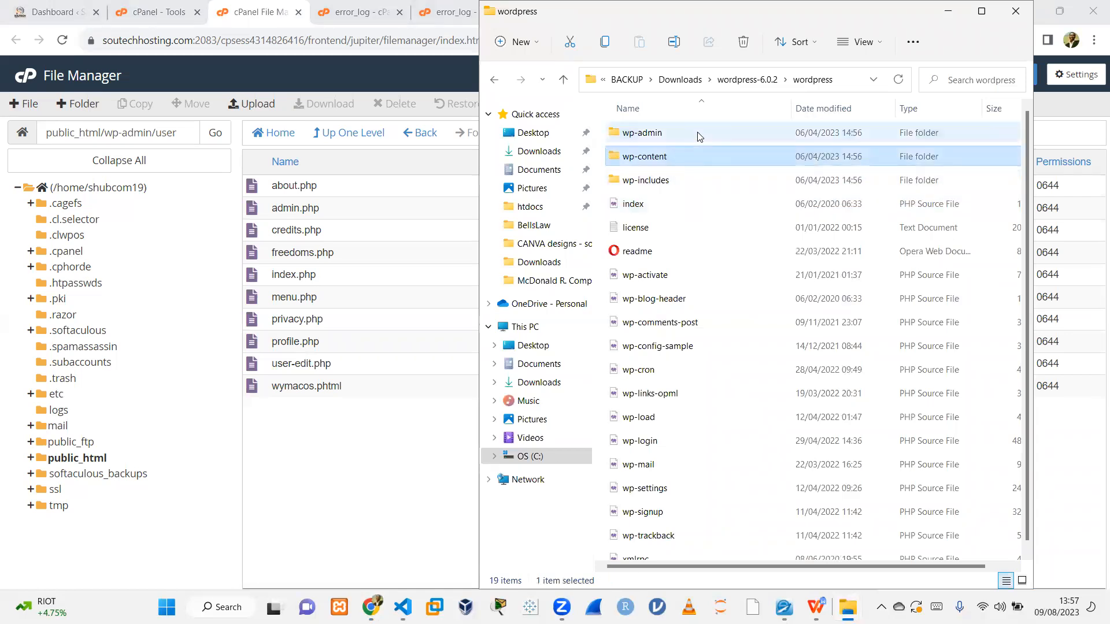
double_click(682, 133)
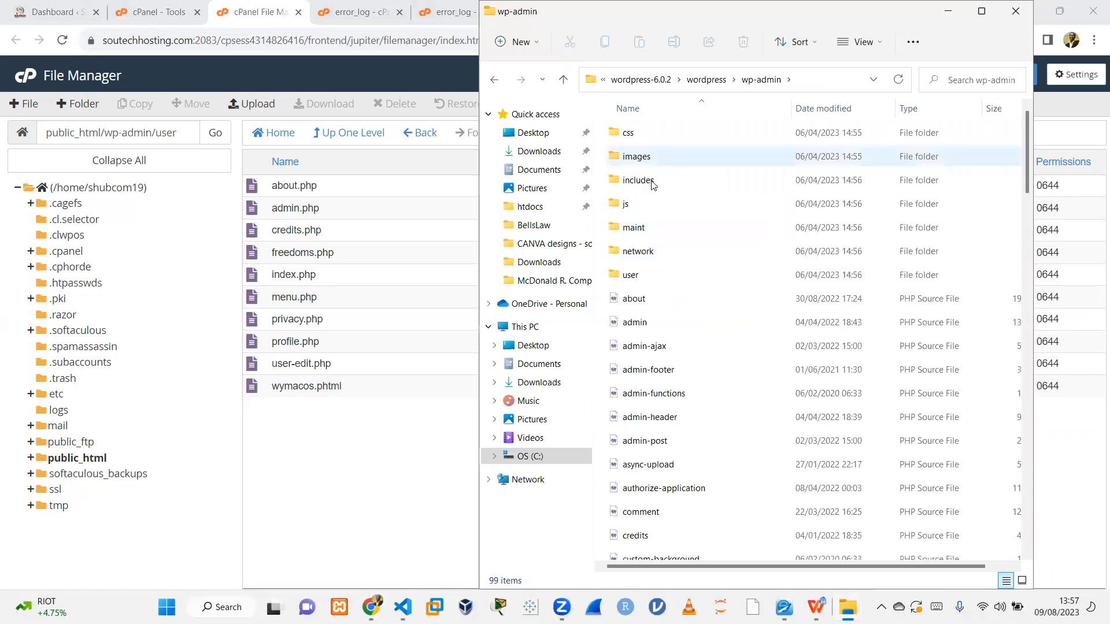
double_click(660, 275)
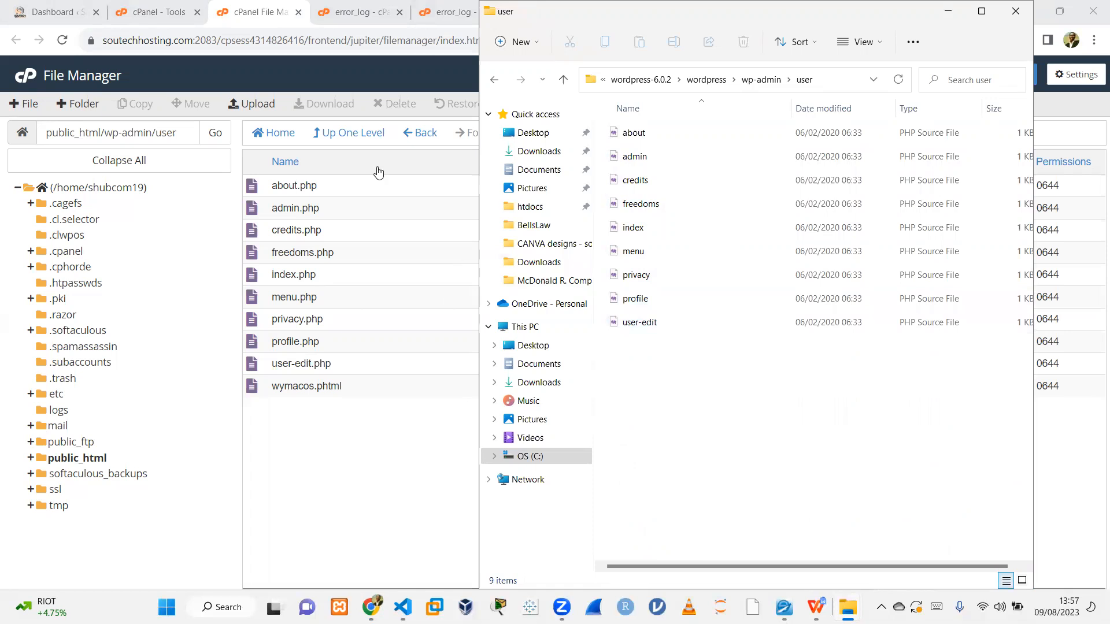
Open the server's wp-admin/user index.php in the editor to inspect its code, and close the editor tab.
left_click(355, 193)
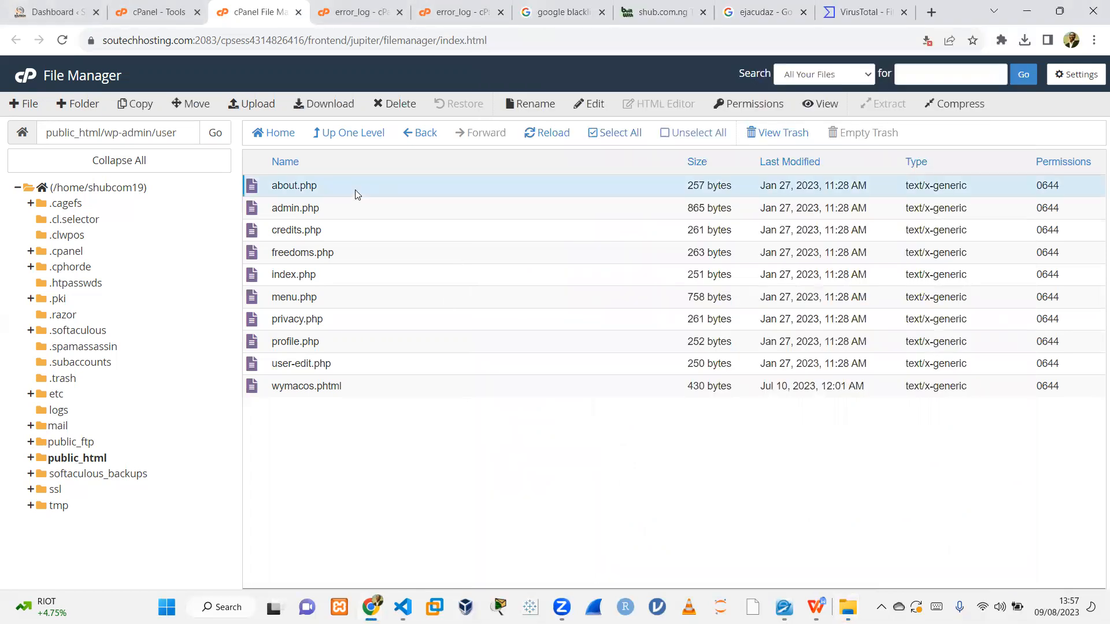
left_click(339, 274)
left_click(591, 105)
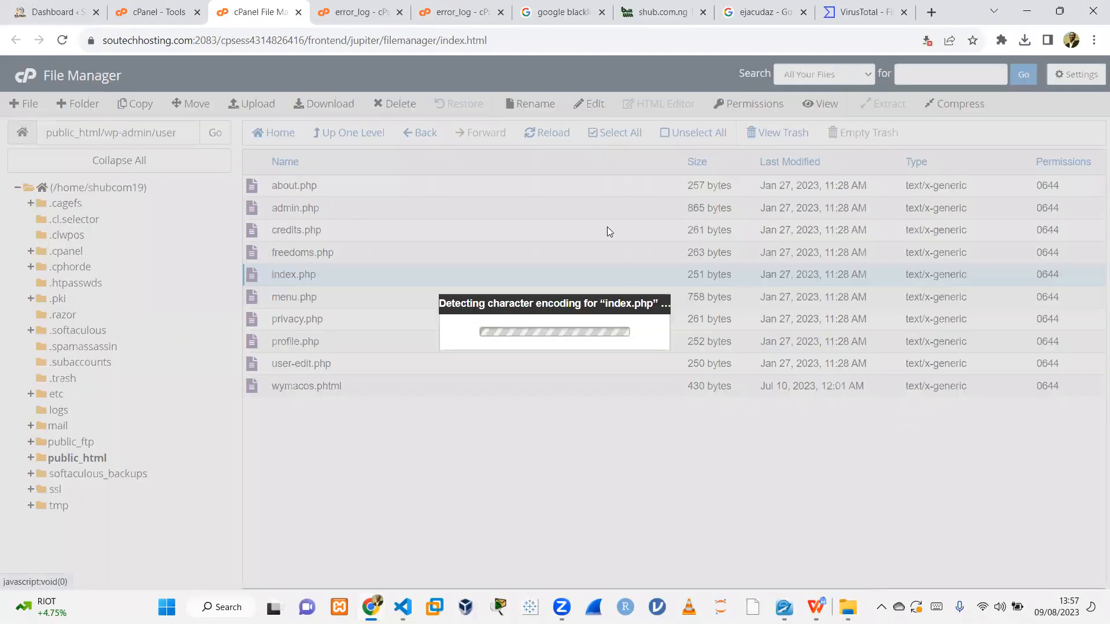
left_click(685, 434)
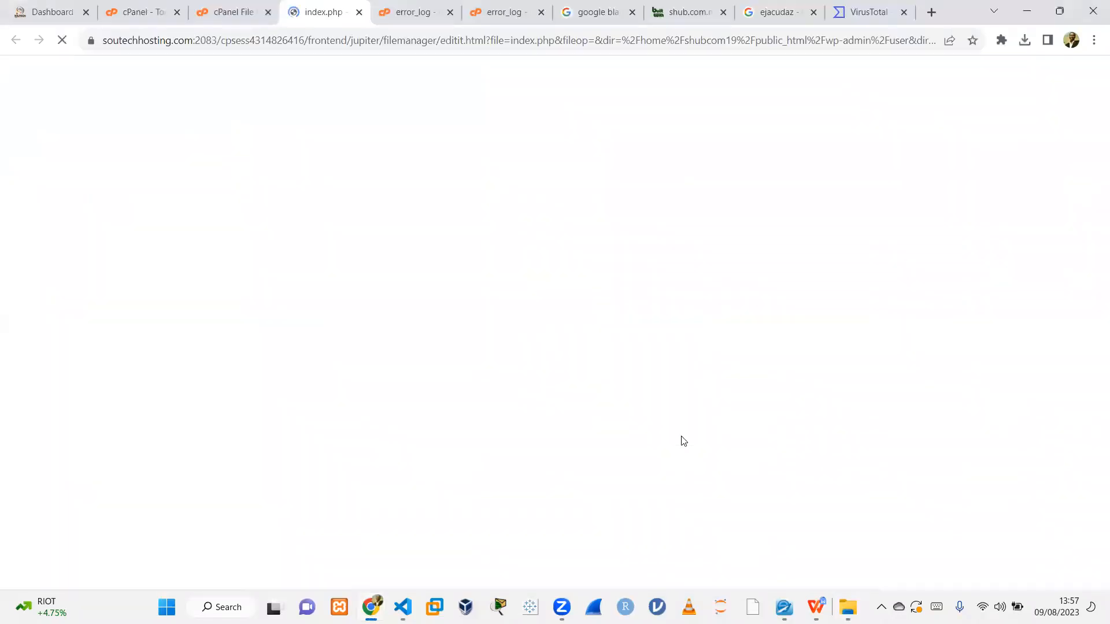
left_click(359, 12)
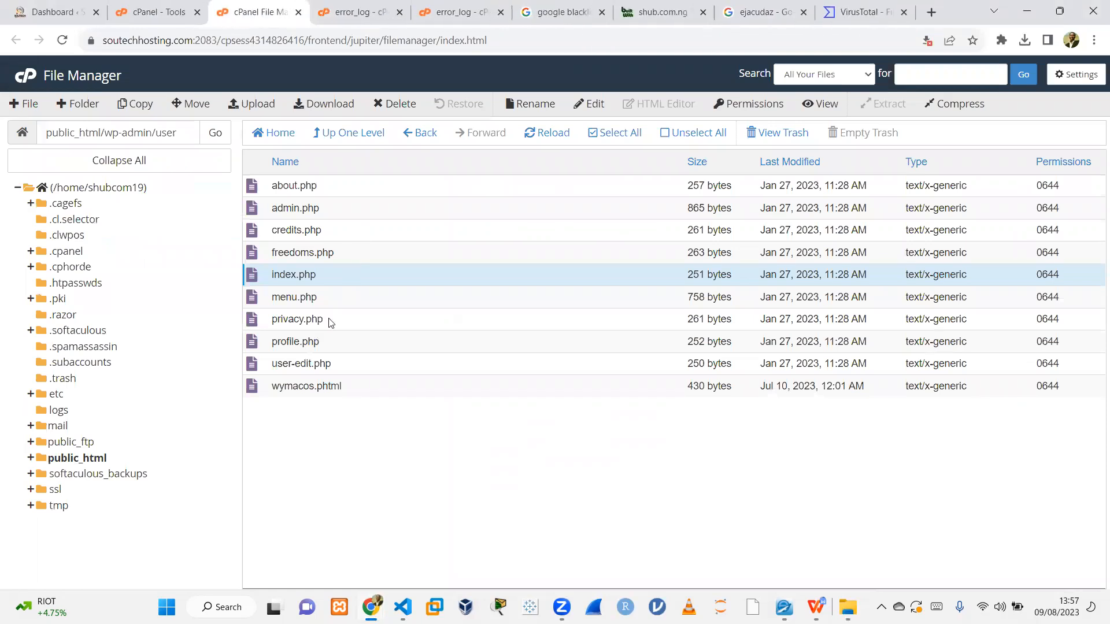
Open profile.php from the same folder in the editor to inspect its code, and close the editor tab.
left_click(334, 349)
left_click(589, 105)
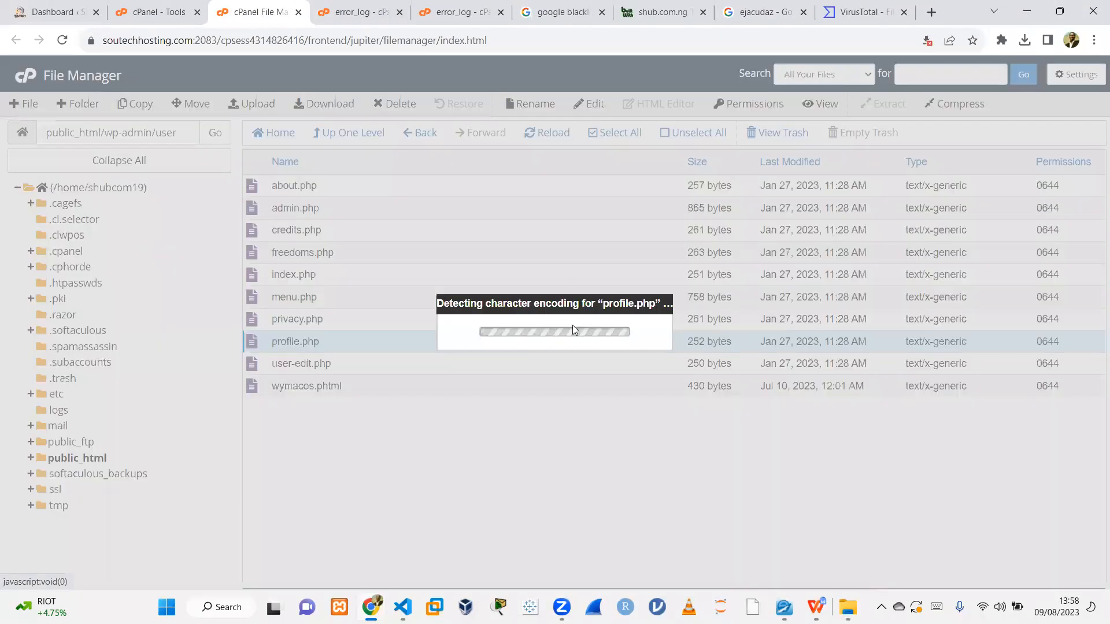
left_click(685, 435)
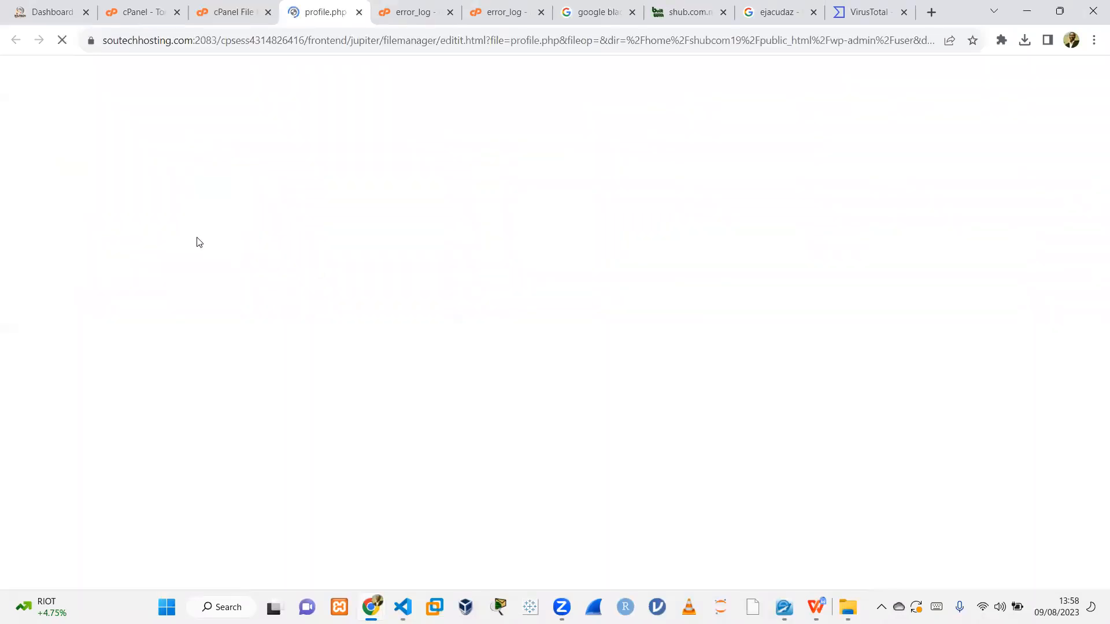
left_click(359, 12)
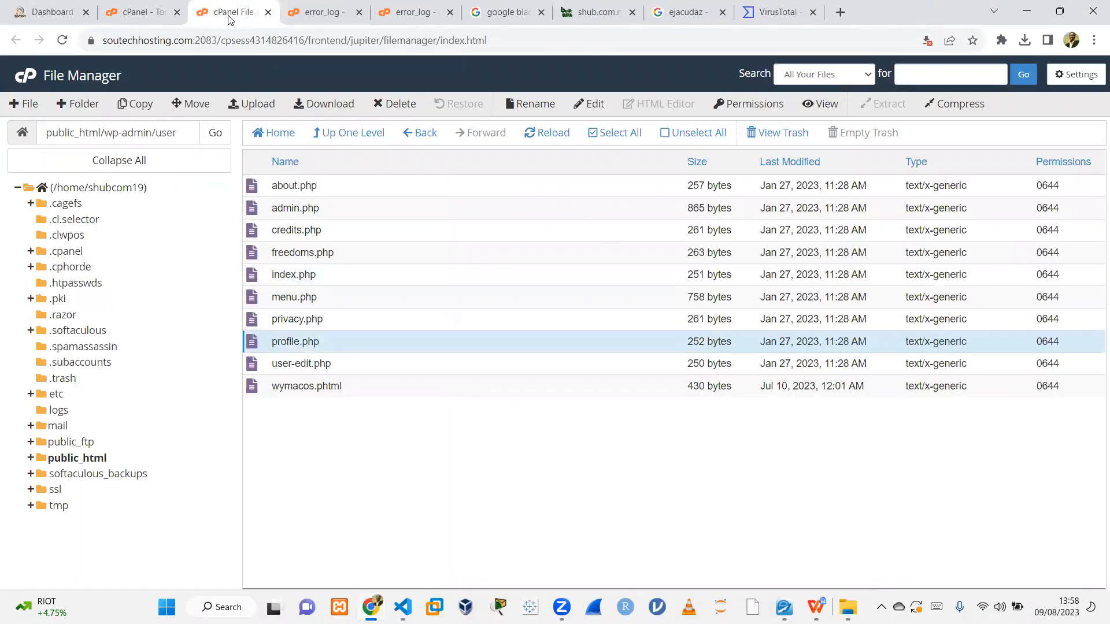
Compare the server's wp-admin/user file list against the clean local wp-admin/user folder.
left_click(341, 136)
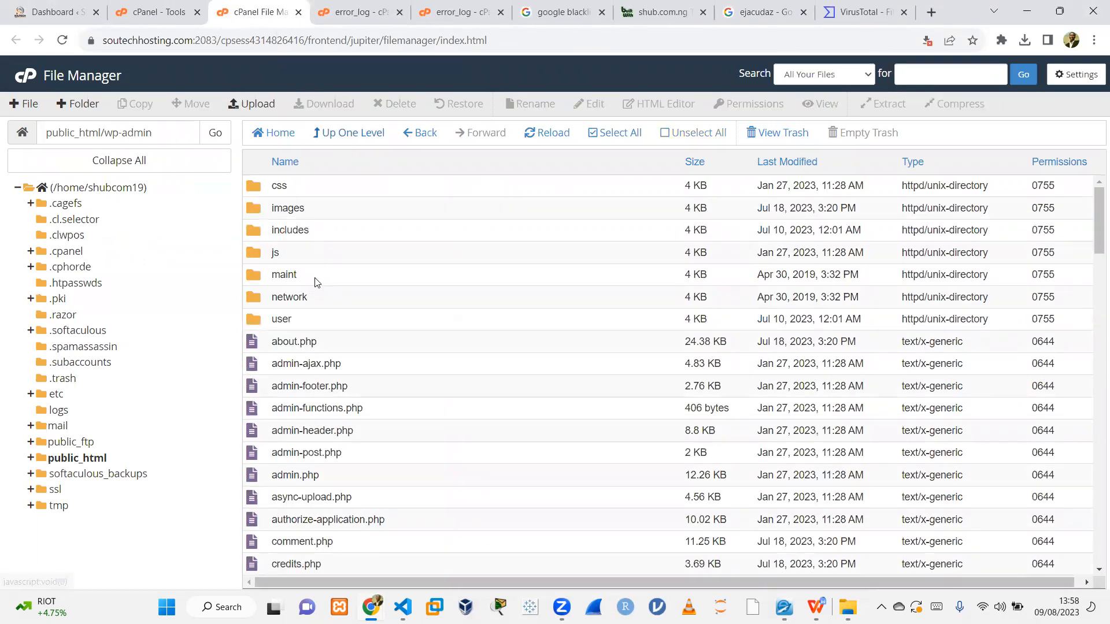
double_click(318, 319)
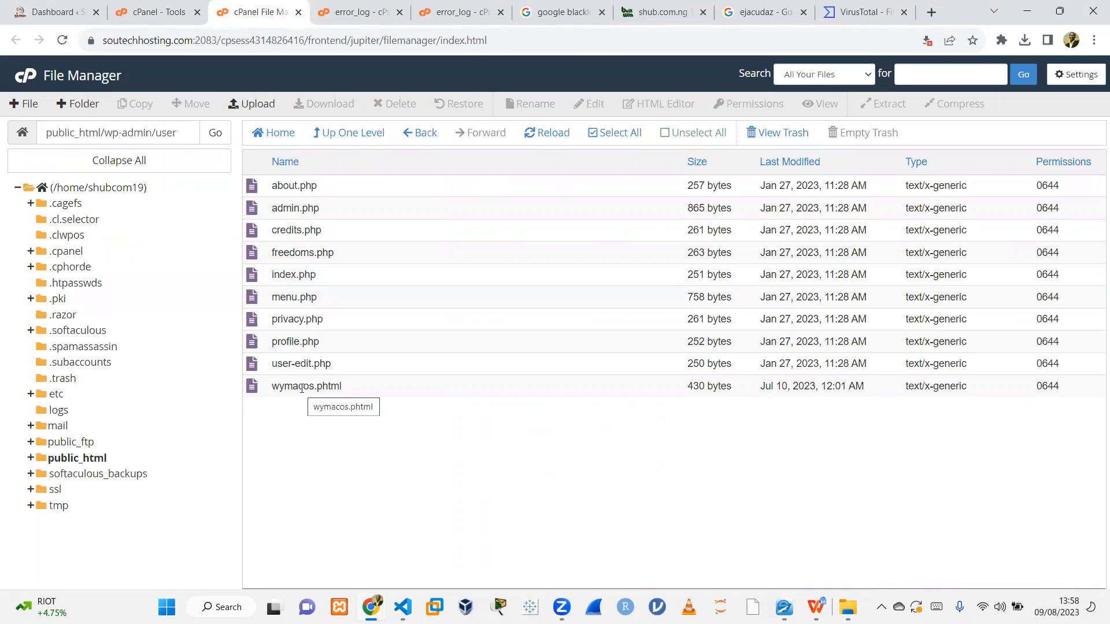
mouse_move(848, 607)
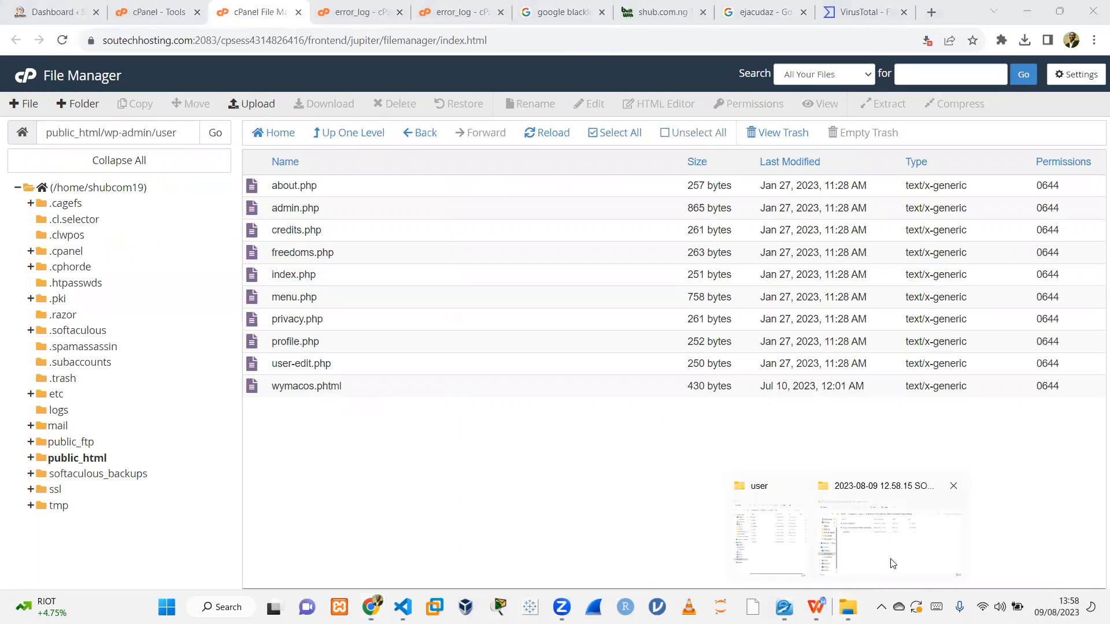
left_click(775, 562)
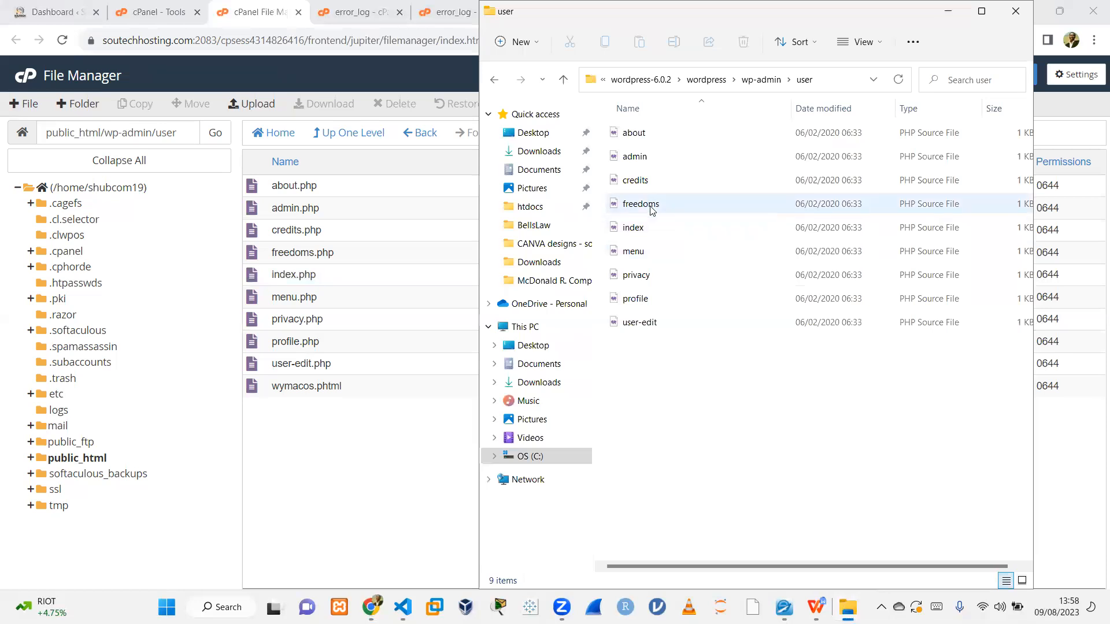
left_click(315, 365)
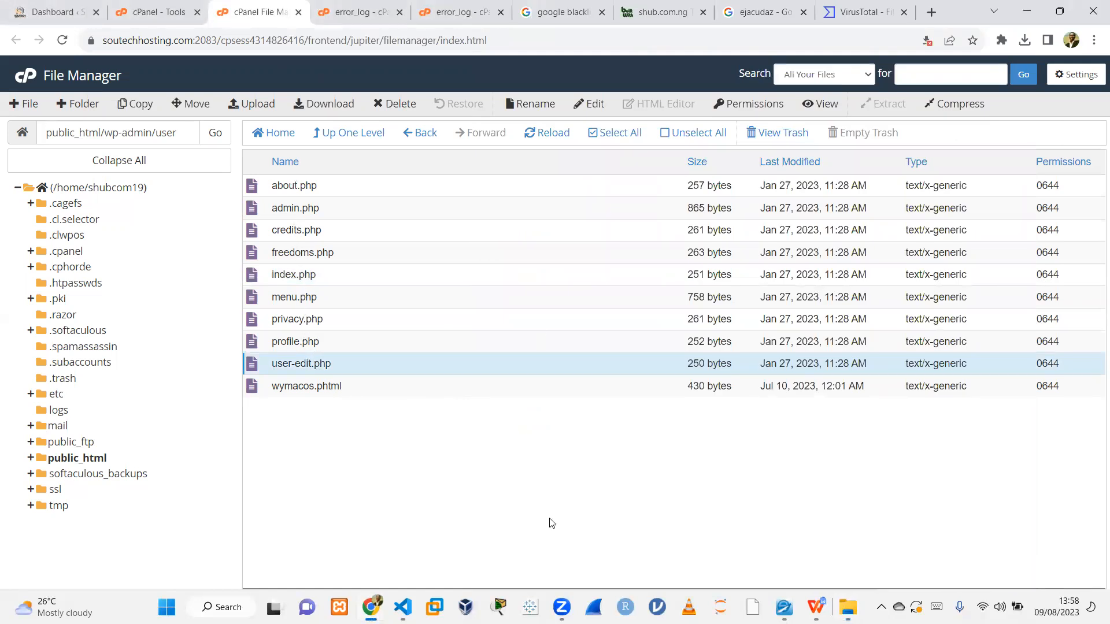
mouse_move(848, 607)
left_click(904, 557)
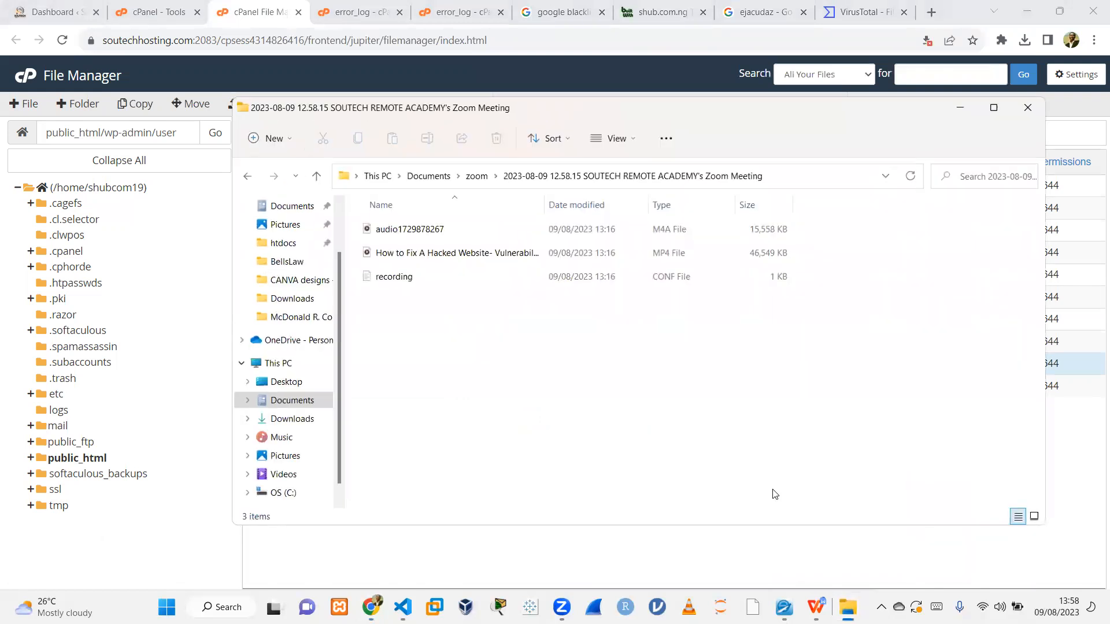
left_click(961, 110)
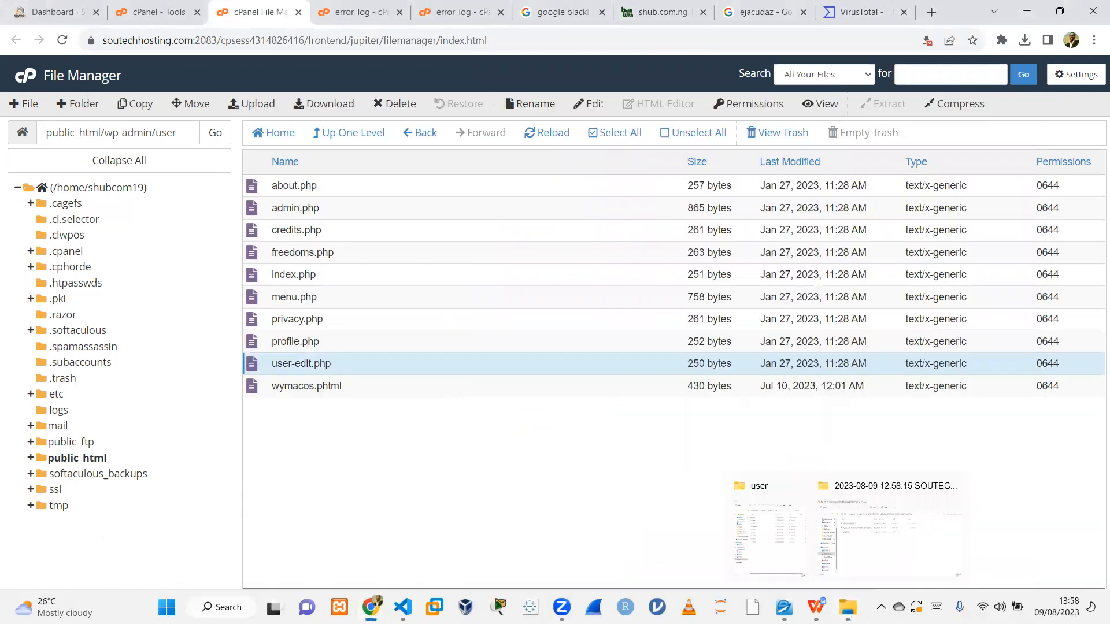
left_click(763, 543)
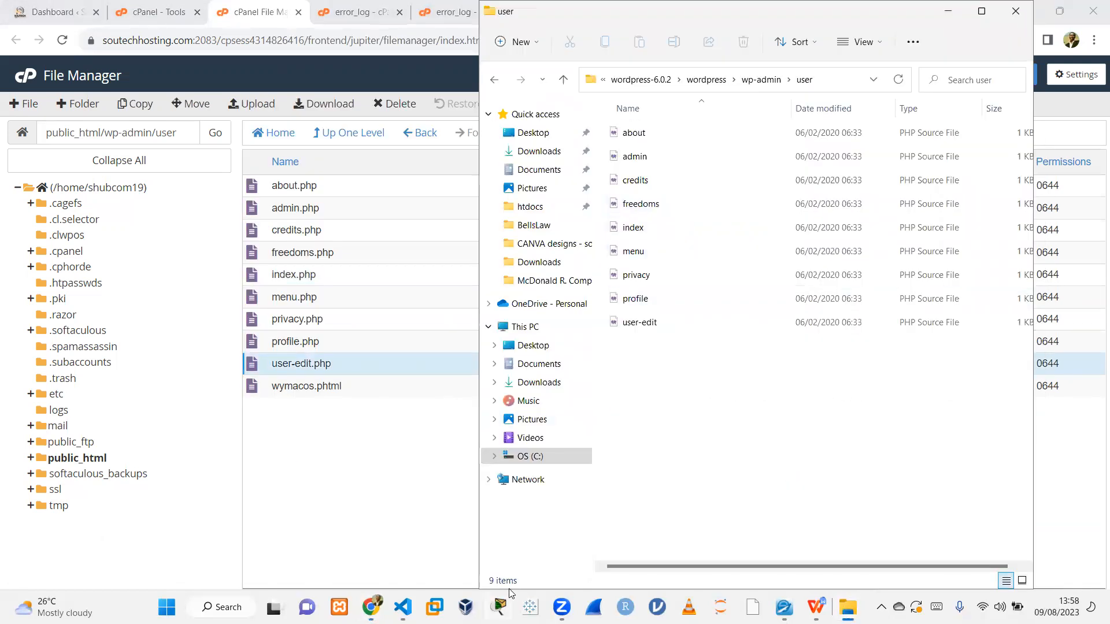
Open wymacos.phtml in the editor to inspect its code, and close the editor tab.
left_click(359, 386)
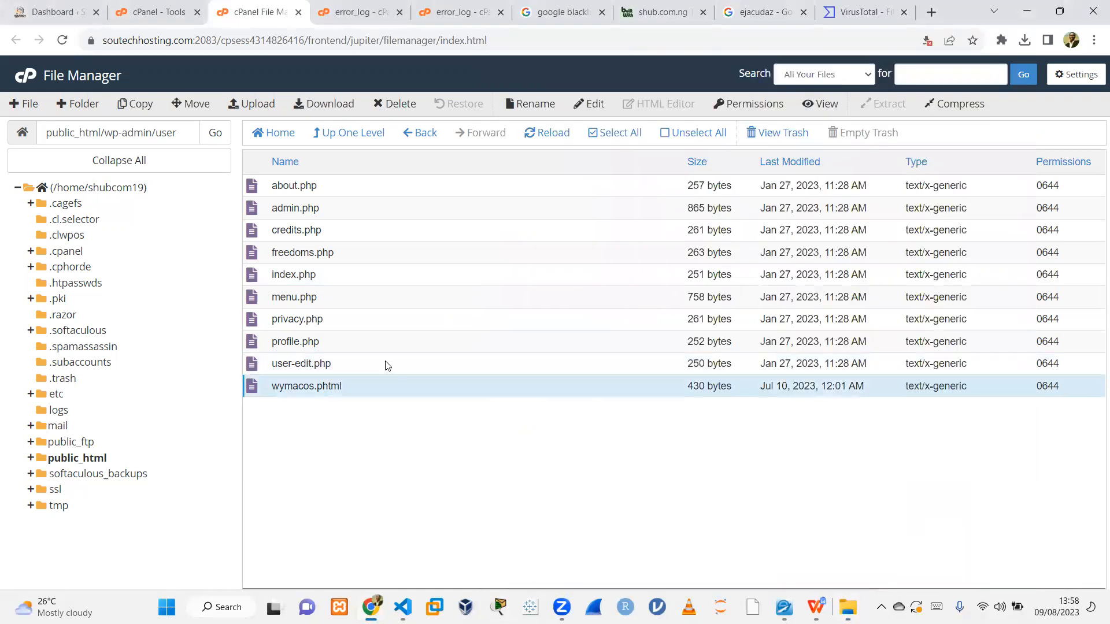
left_click(576, 113)
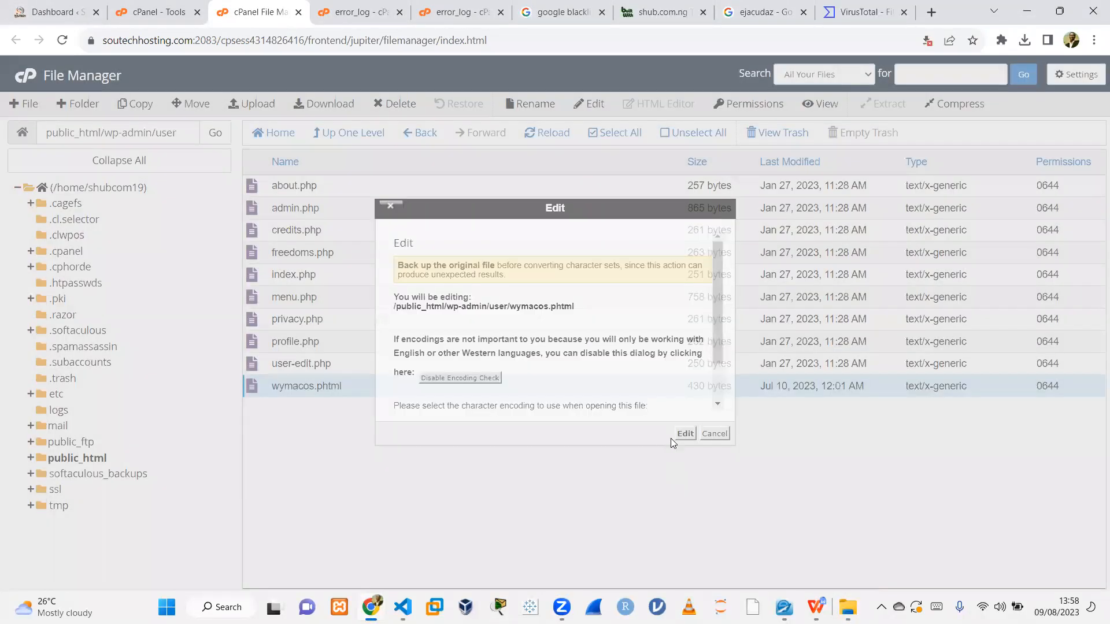
left_click(681, 437)
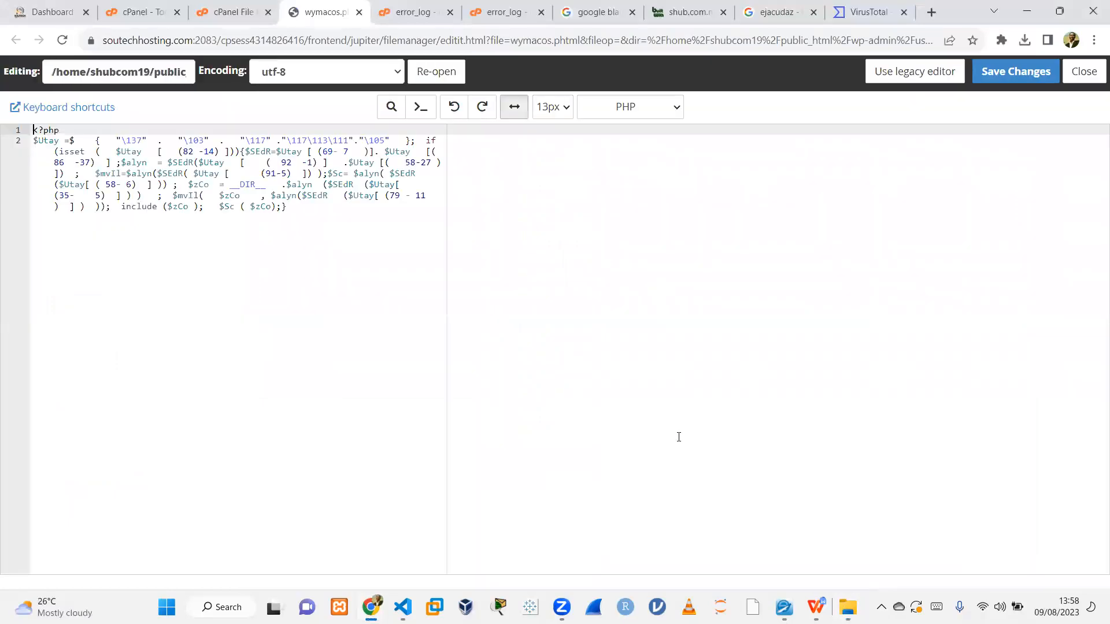
left_click(359, 12)
Compress wymacos.phtml as a Zip archive named wymacos.phtml.zip.
left_click(960, 105)
left_click(429, 269)
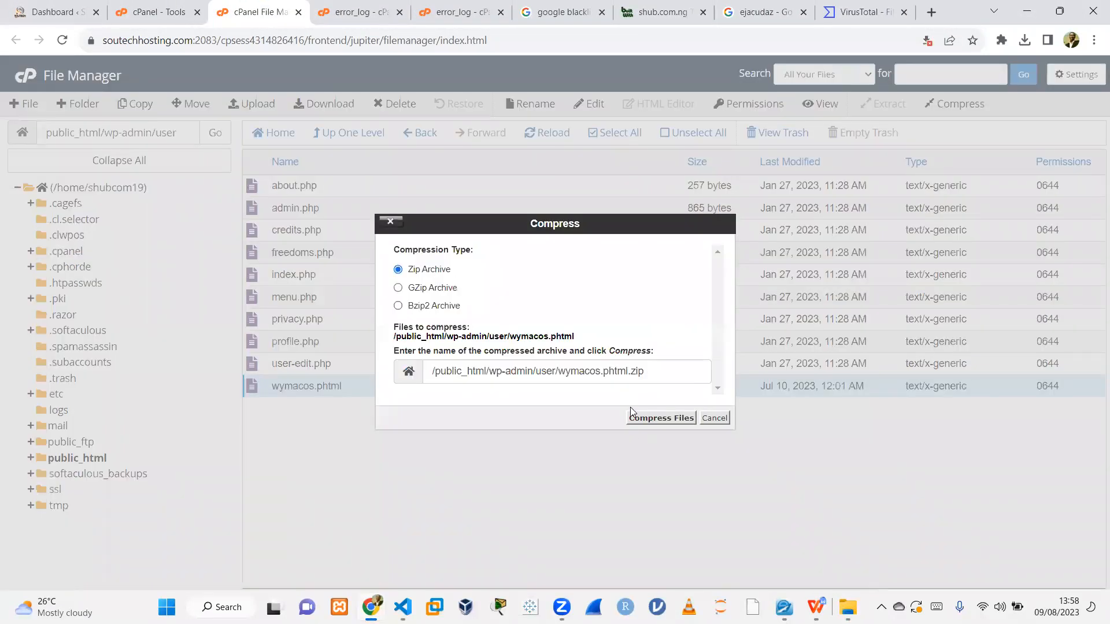
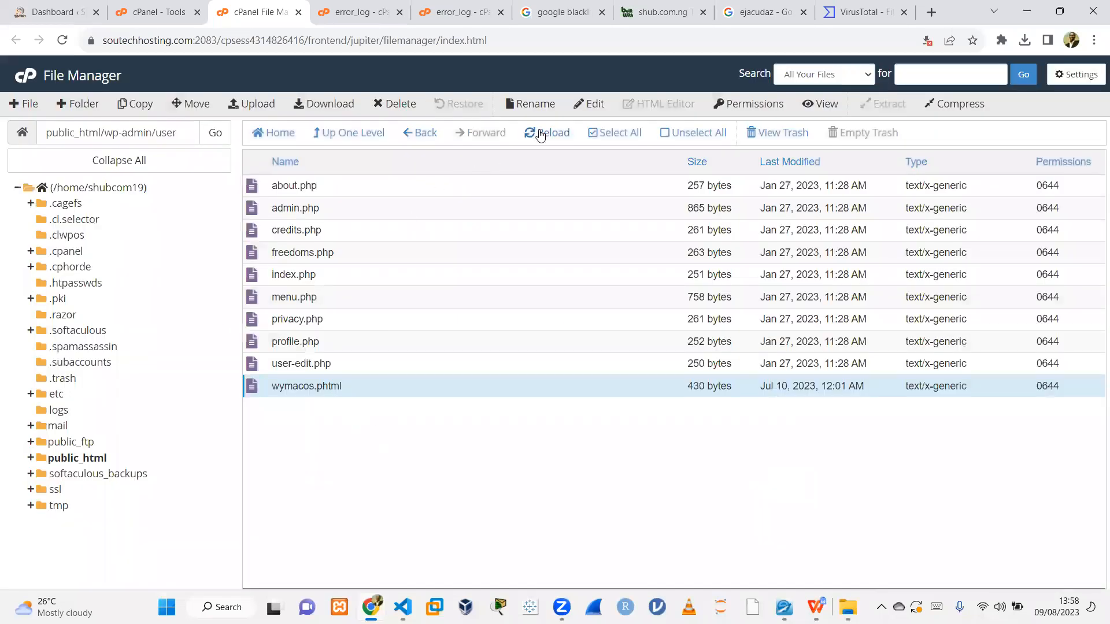
Reload the wp-admin/user folder listing to check for the new zip archive beside wymacos.phtml.
left_click(540, 133)
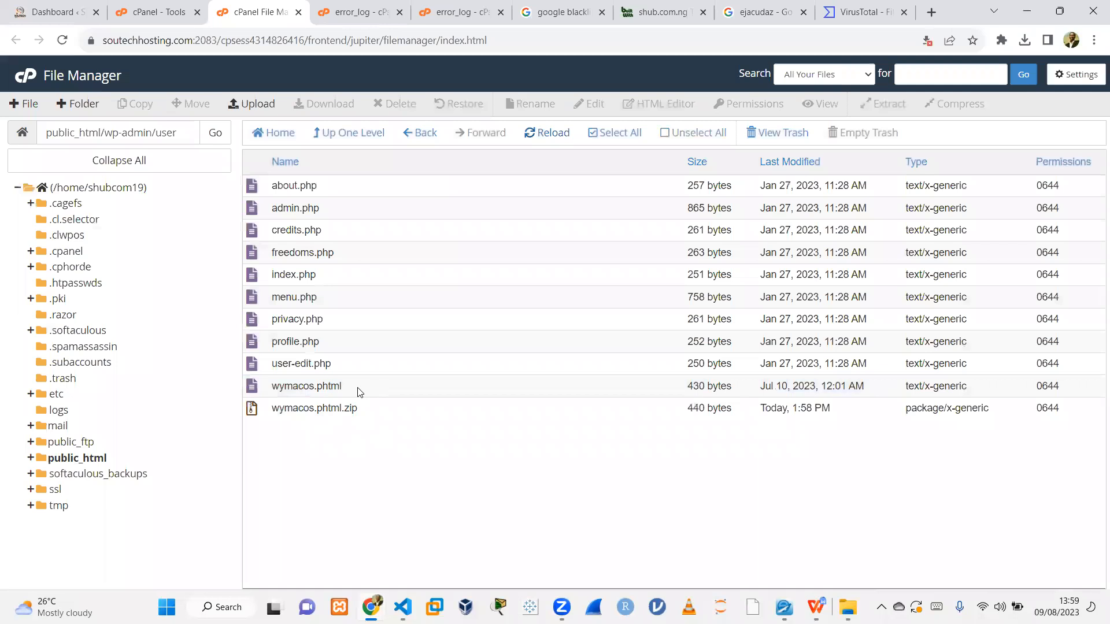
right_click(359, 389)
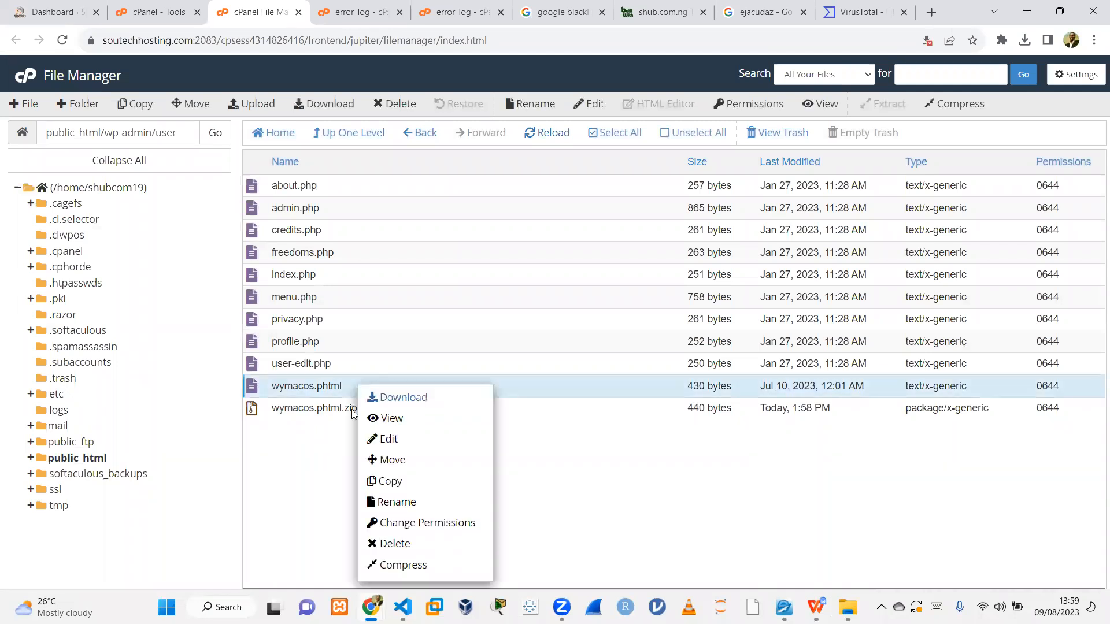
left_click(326, 444)
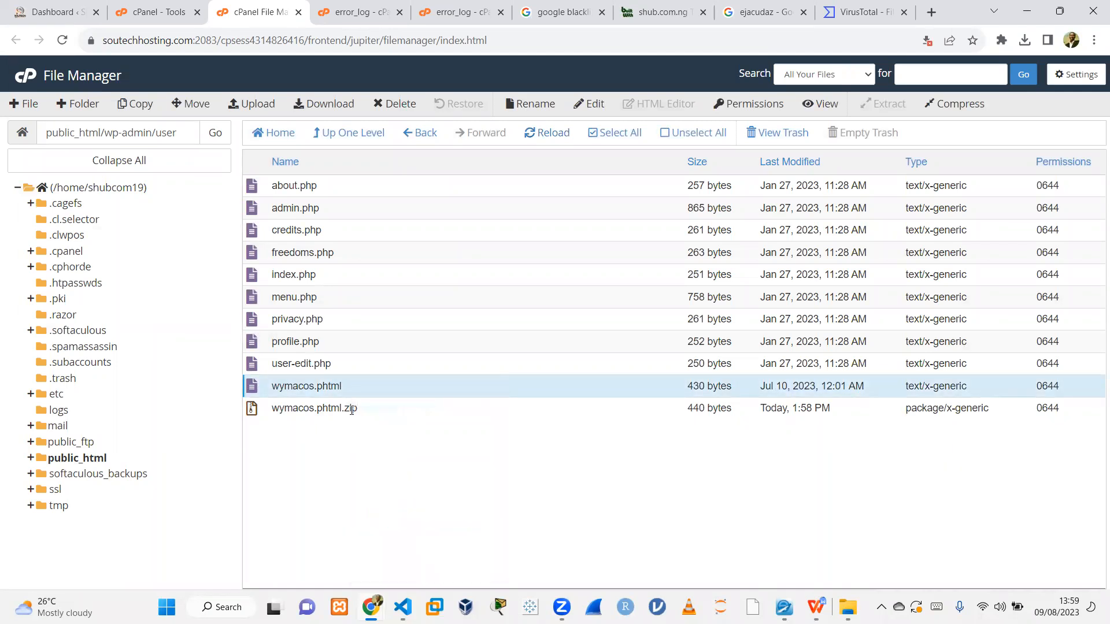
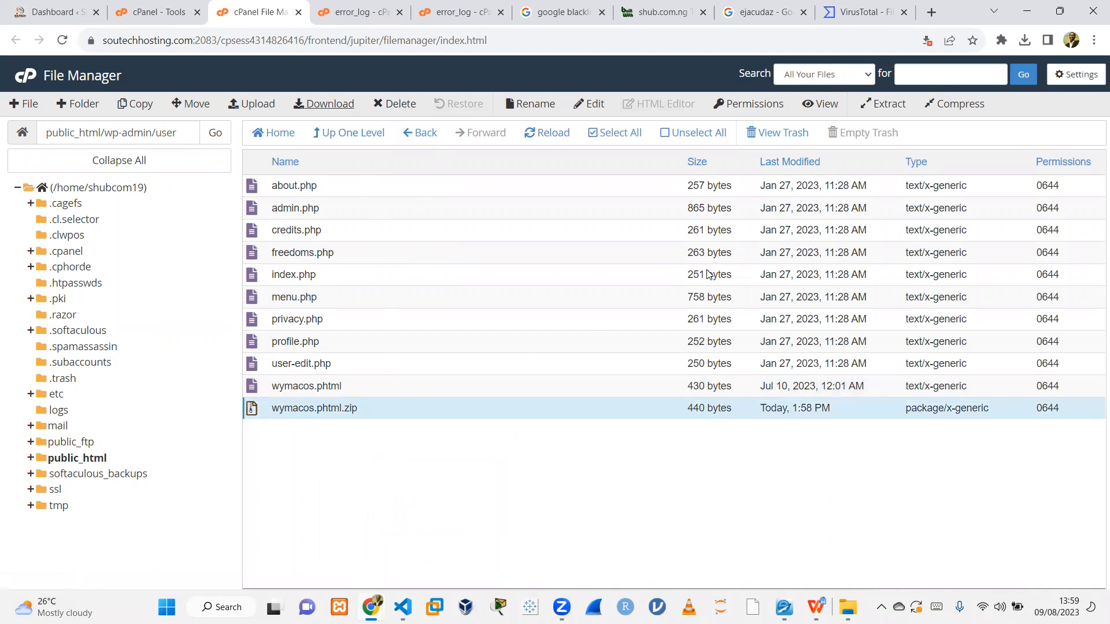
Open the browser's blocked automatic downloads notice for the cPanel site to allow the zip download.
left_click(927, 42)
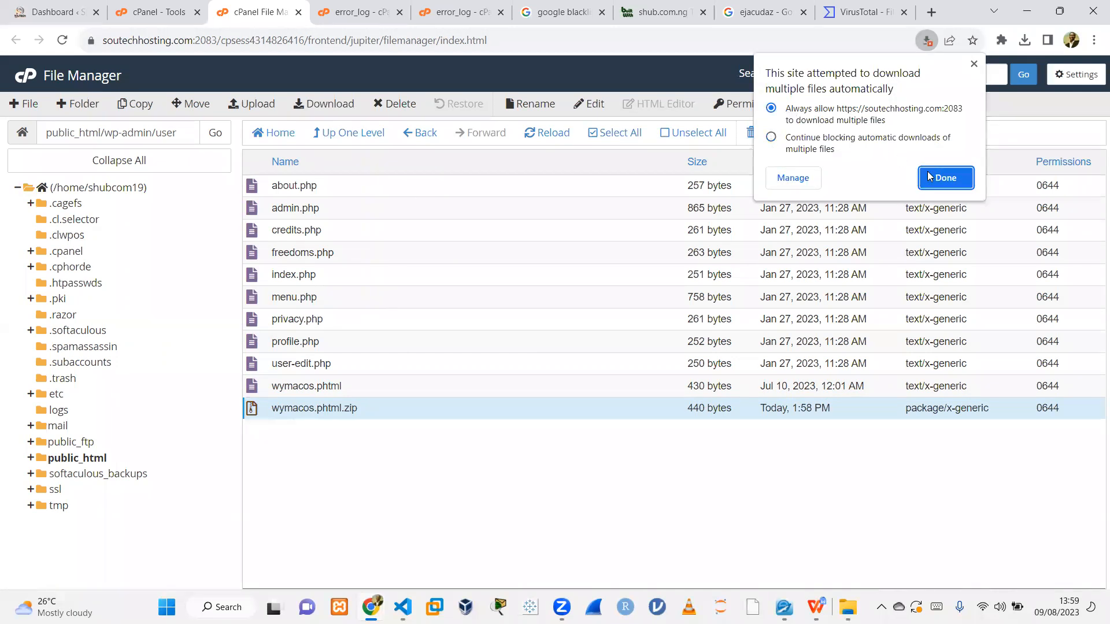
Allow automatic downloads from the cPanel site and download the wymacos.phtml.zip archive to the computer.
left_click(952, 177)
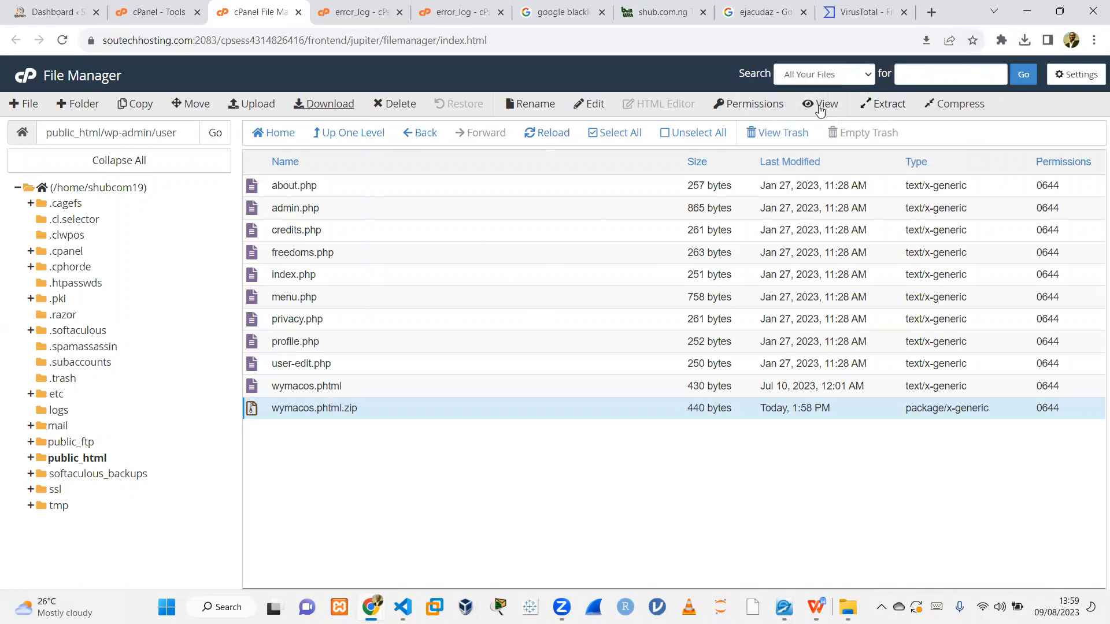
left_click(333, 108)
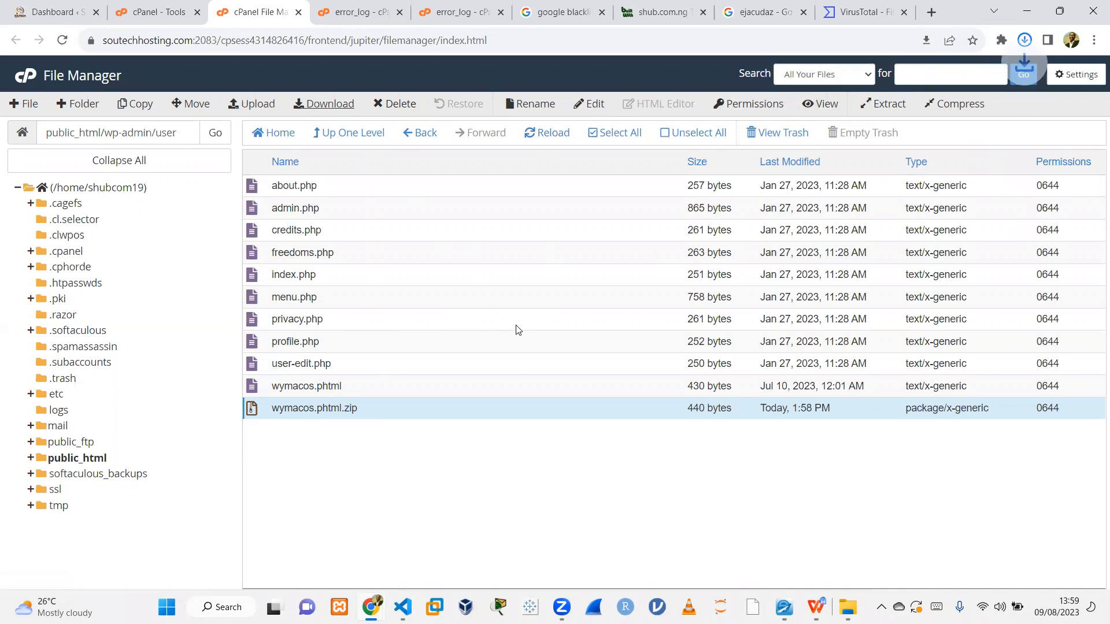
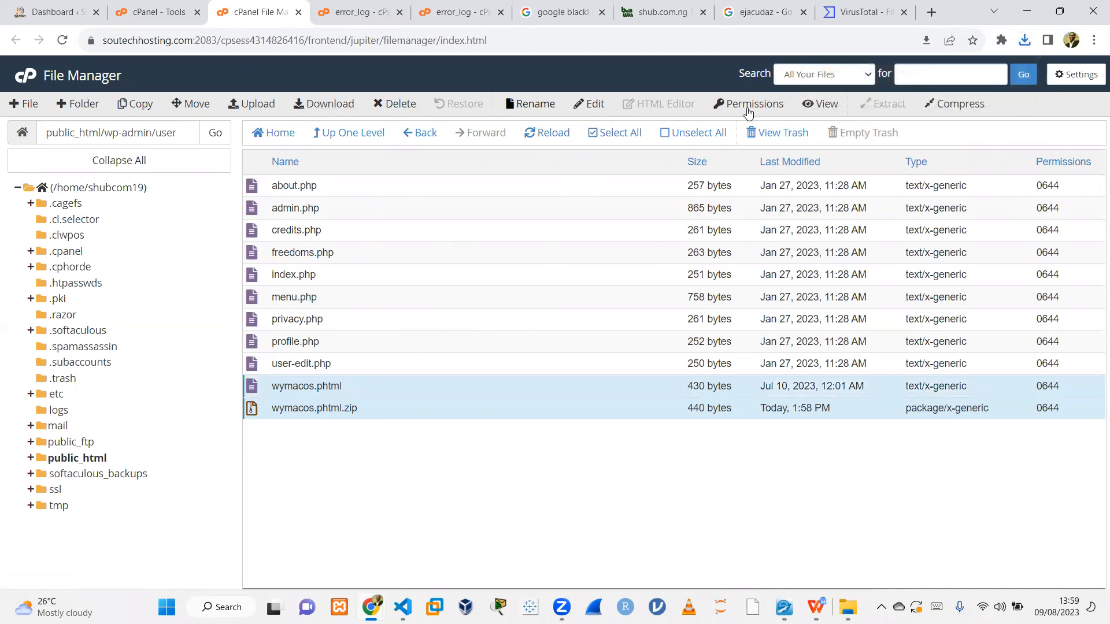
Move wymacos.phtml and wymacos.phtml.zip in wp-admin/user to the trash.
left_click(412, 109)
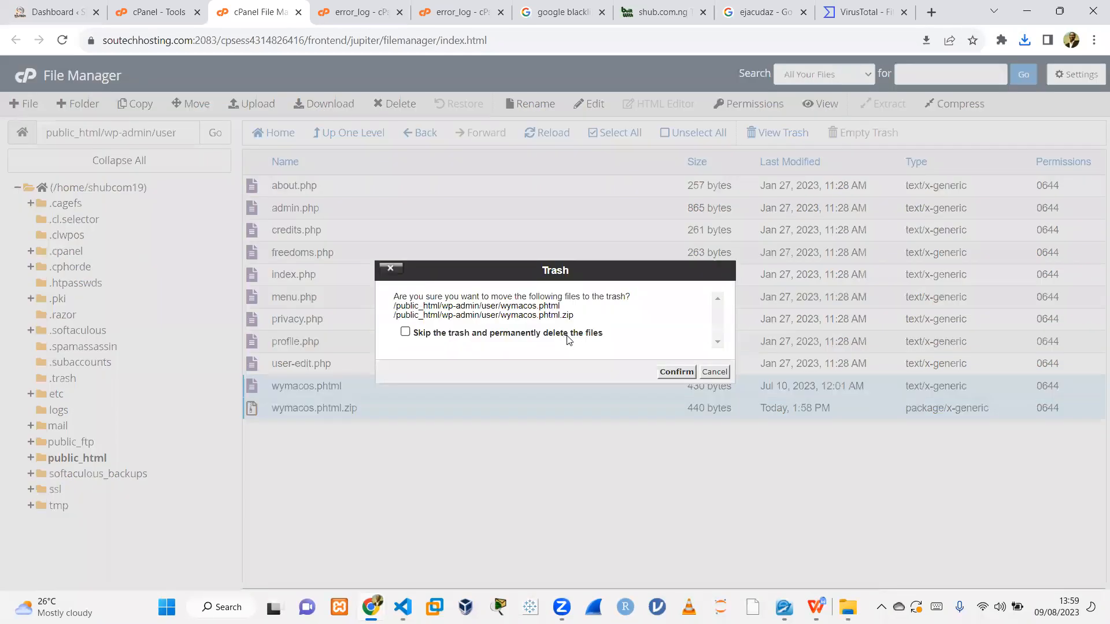
left_click(676, 372)
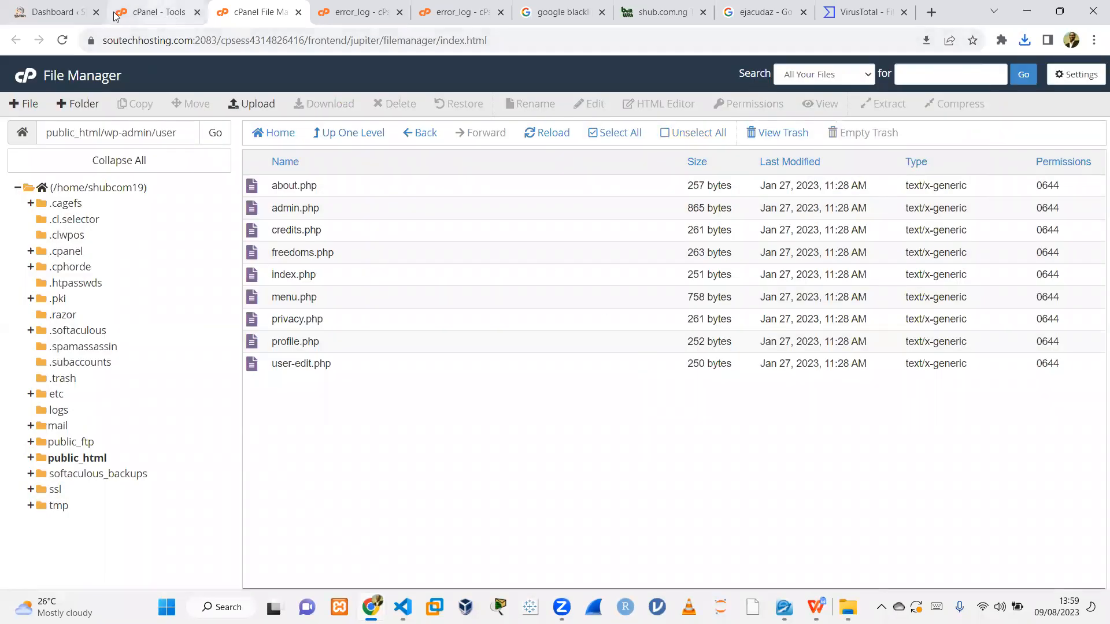
Return to the Sucuri WordPress Integrity list, review the flagged files and select the index.php file path.
left_click(351, 12)
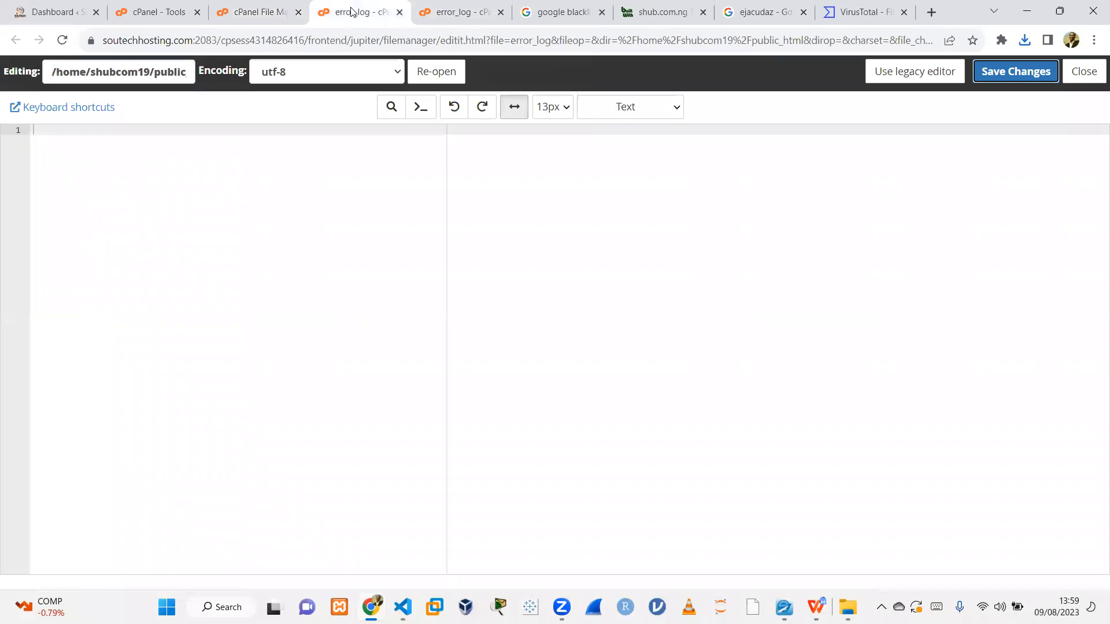
left_click(53, 12)
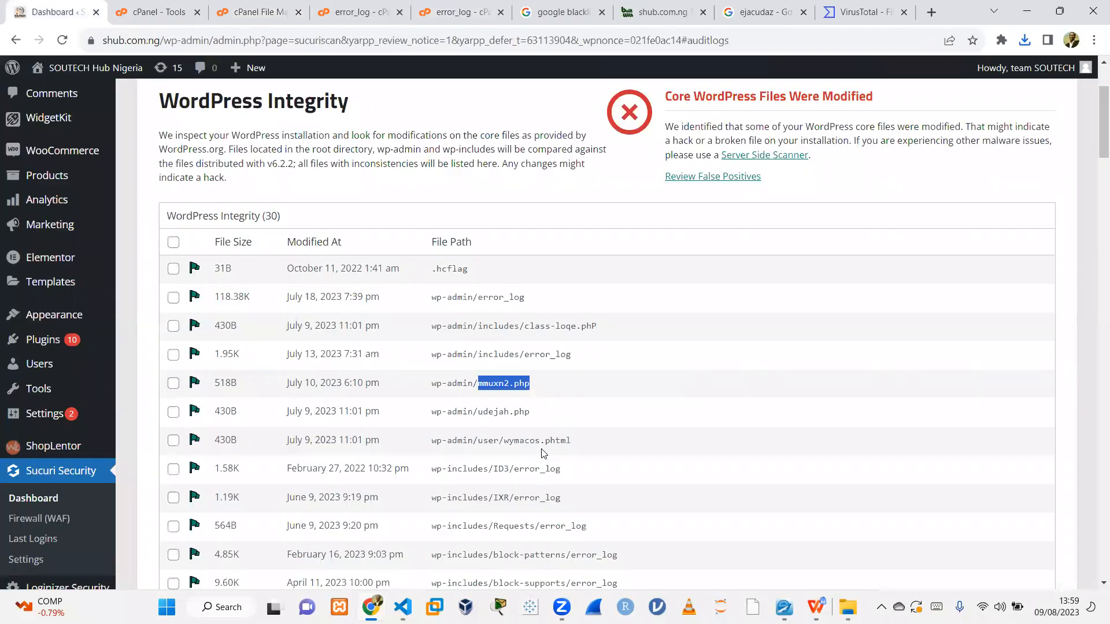
scroll(527, 452, "down", 2)
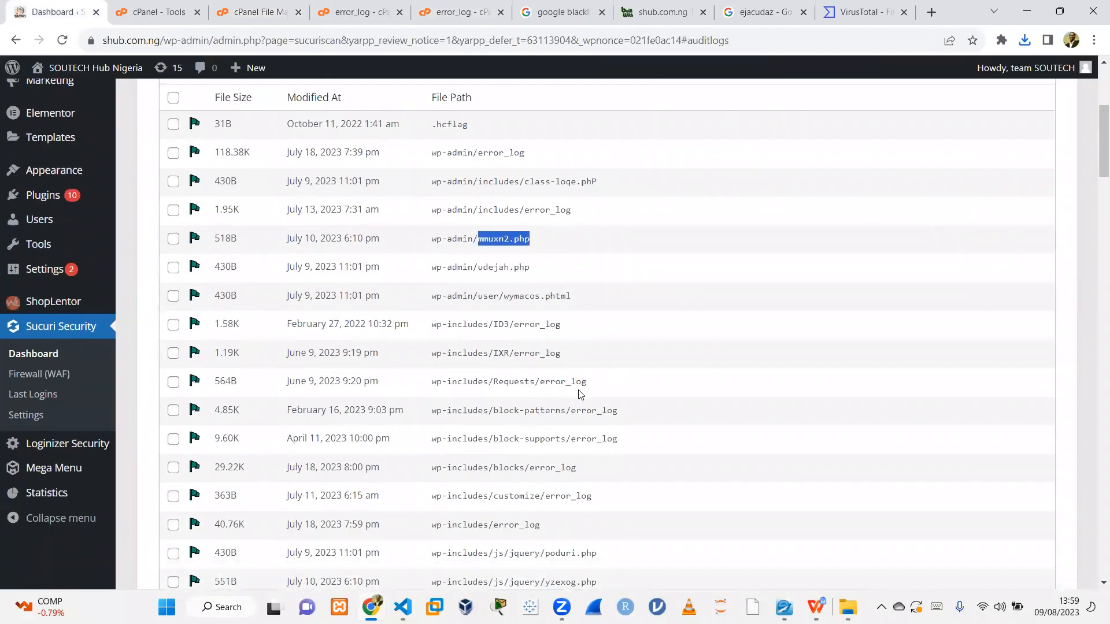
scroll(598, 439, "down", 4)
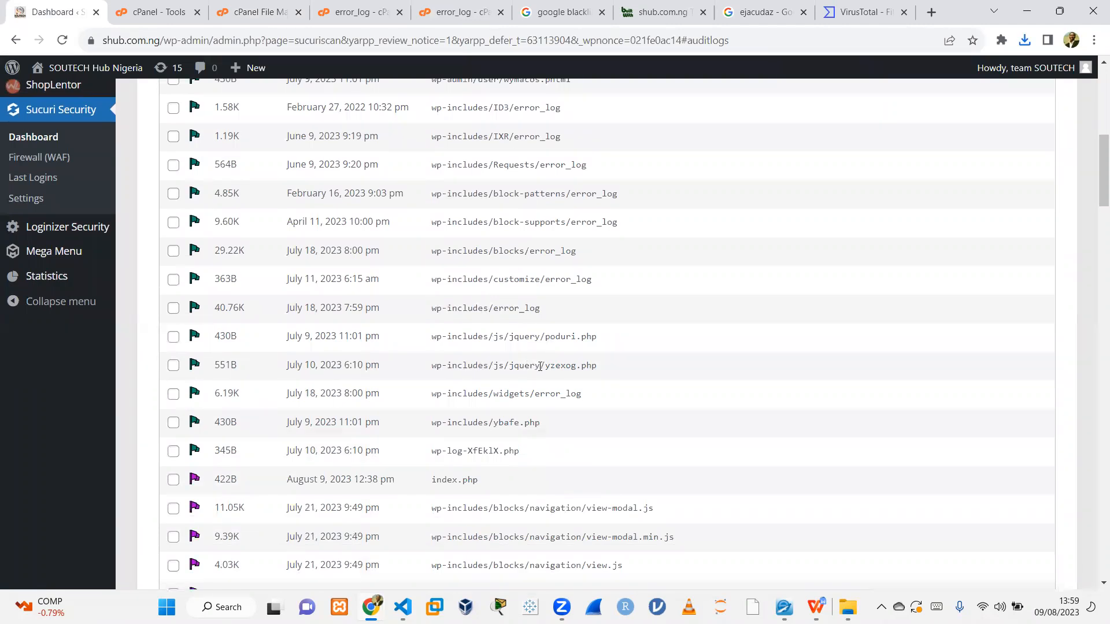
scroll(600, 370, "down", 5)
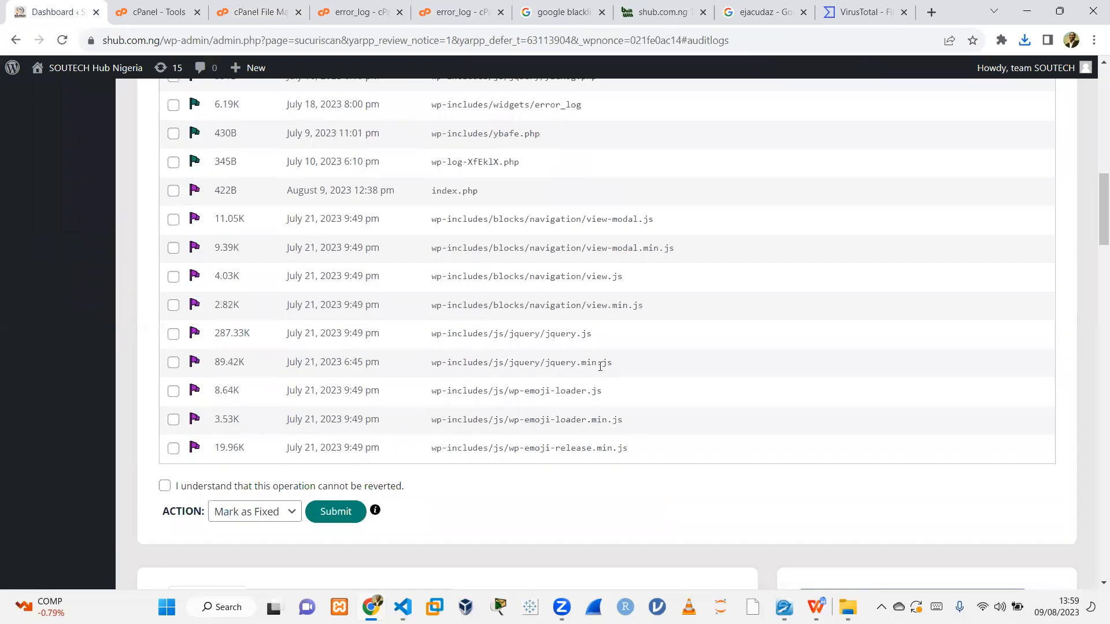
scroll(600, 366, "up", 3)
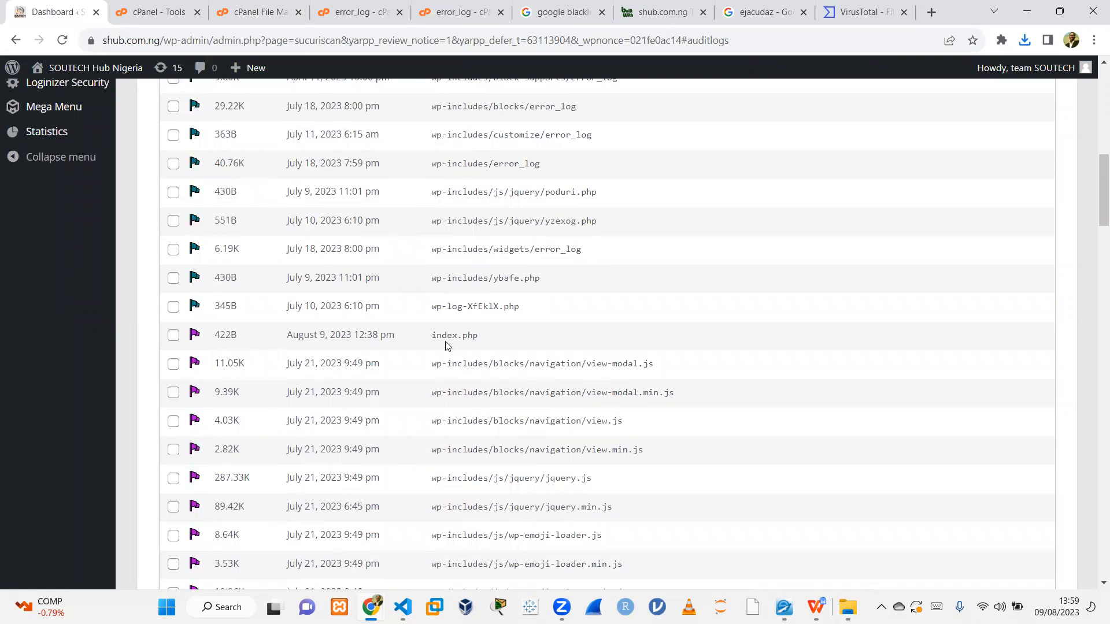
left_click_drag(430, 336, 493, 338)
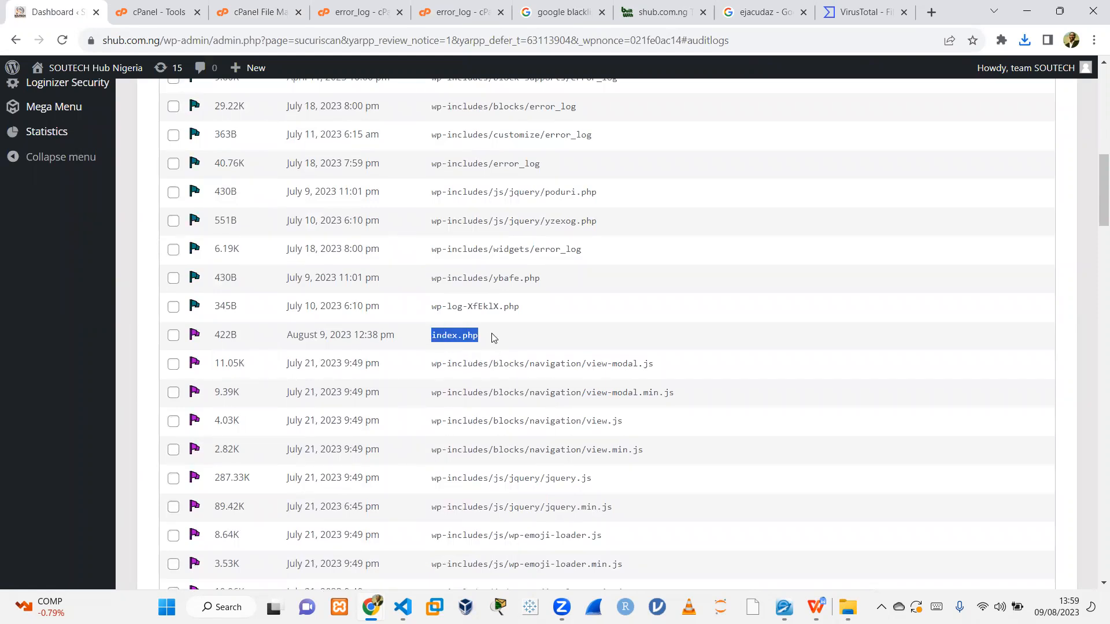